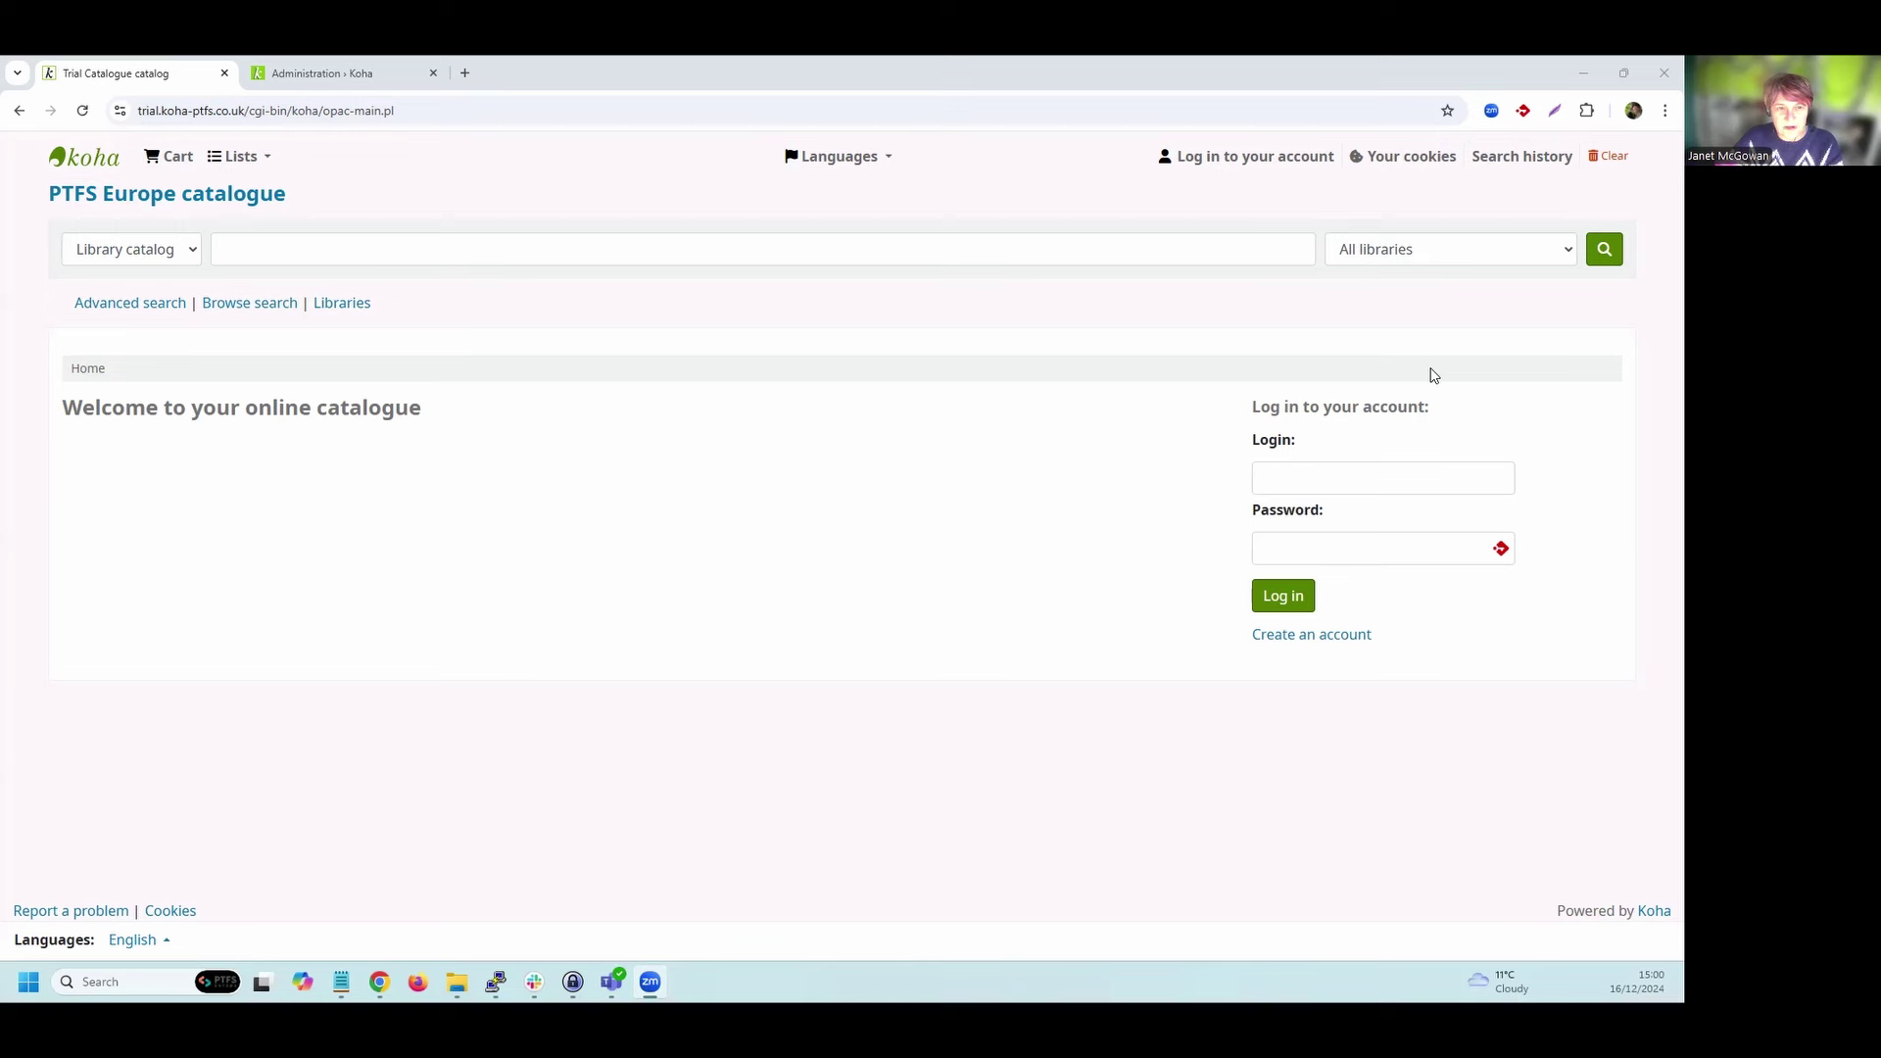
# Search the library catalogue for shakespeare AND music.
pyautogui.click(360, 263)
pyautogui.write('sha')
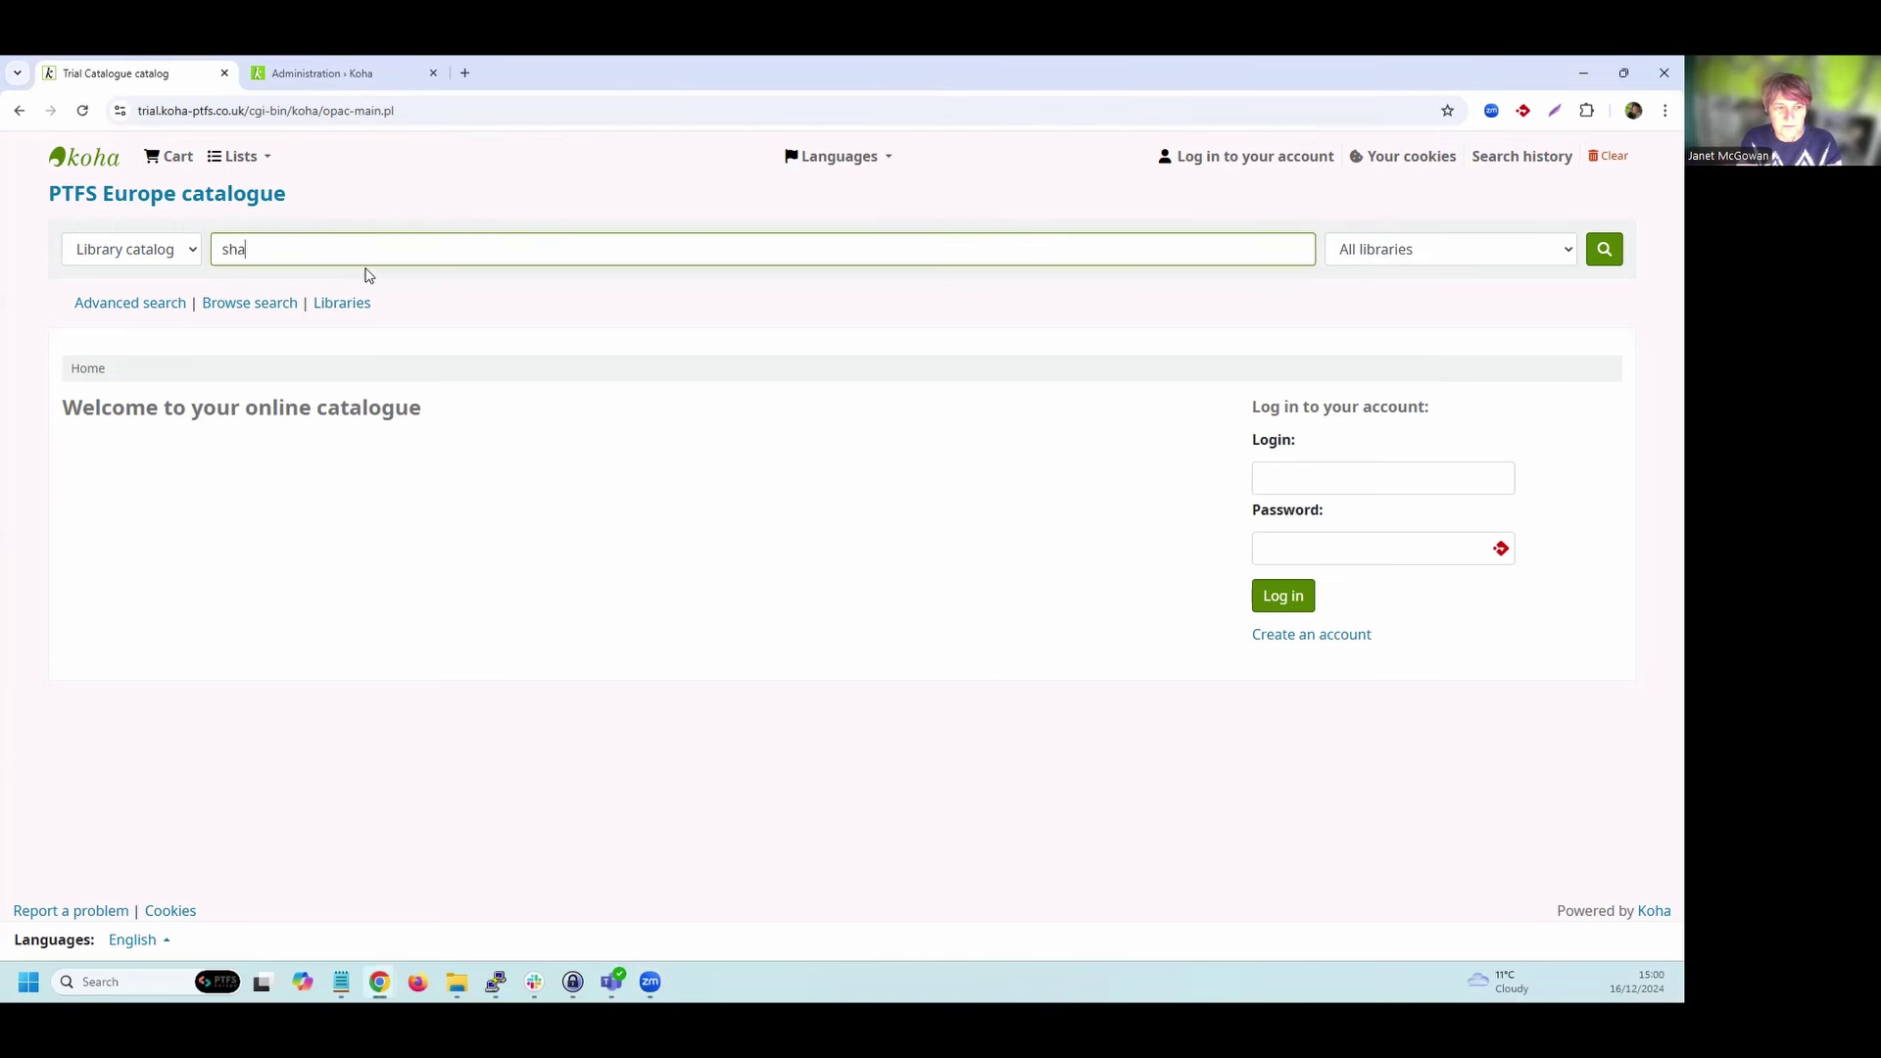
pyautogui.write('kespeare AND music')
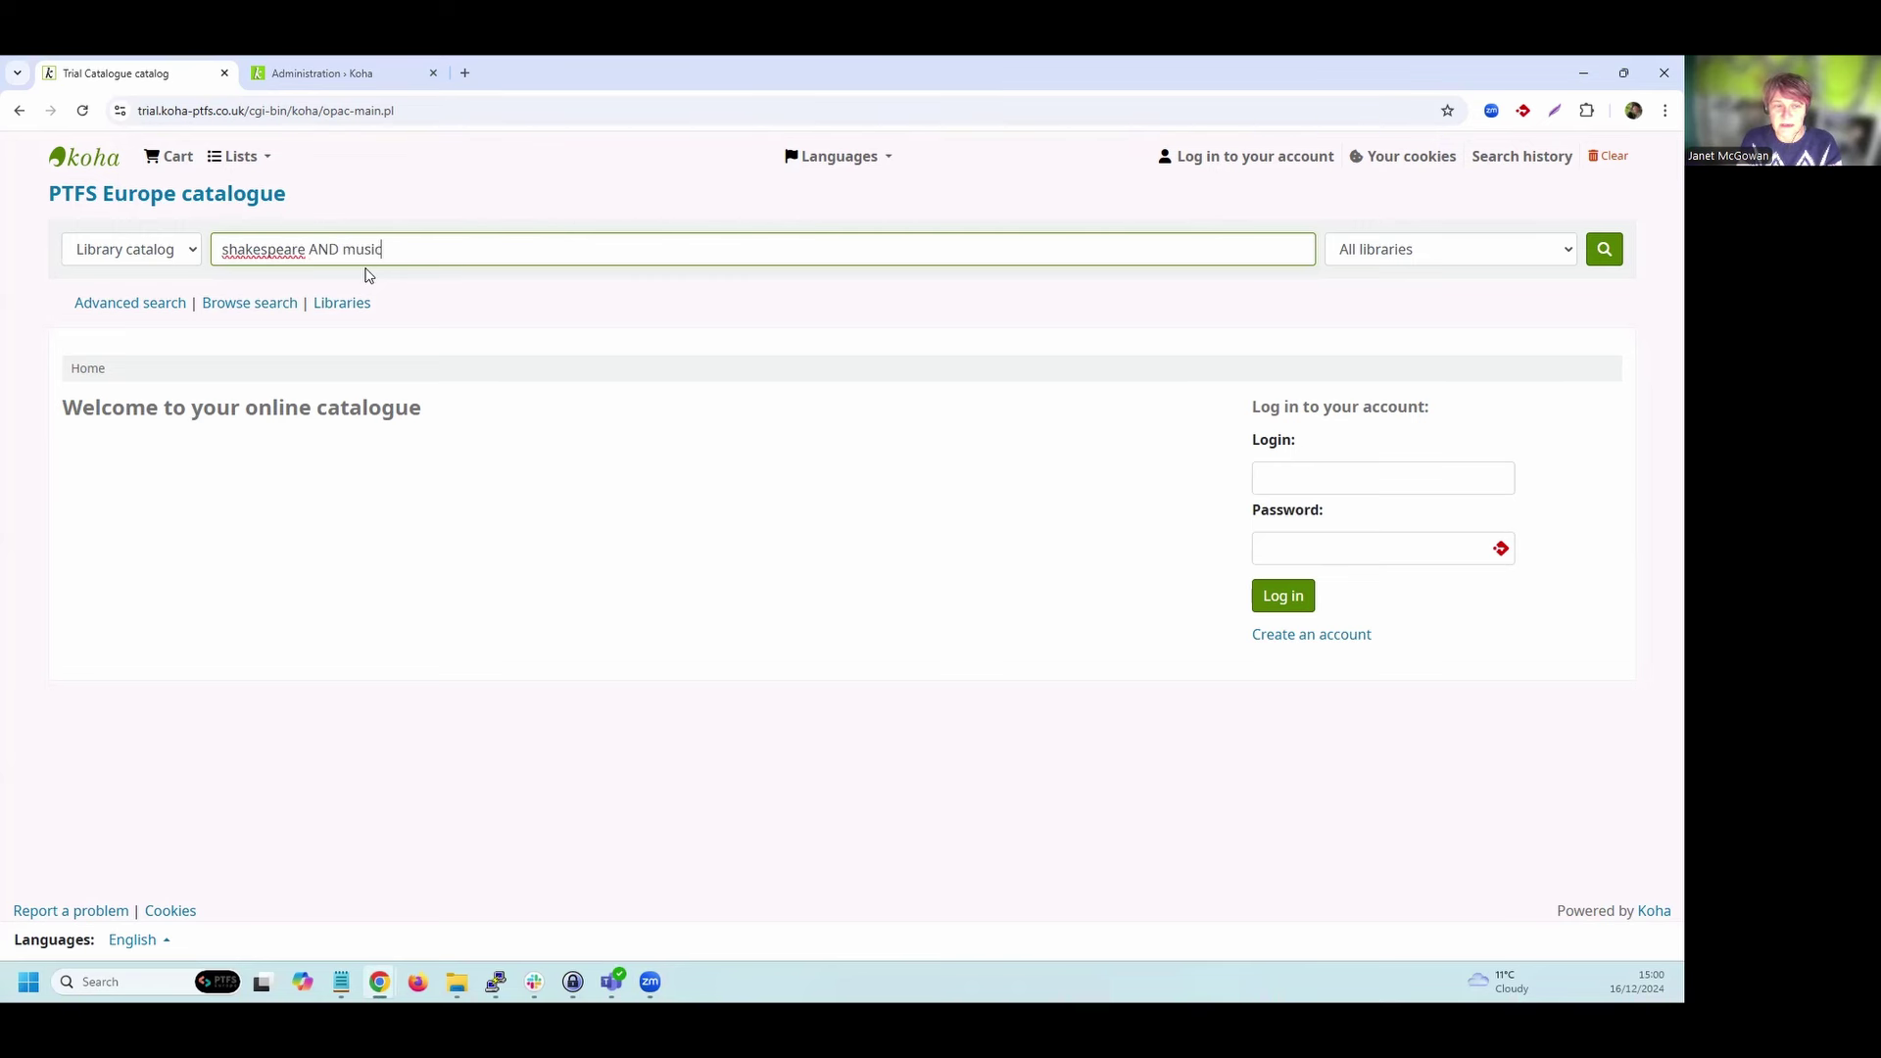
pyautogui.press('Return')
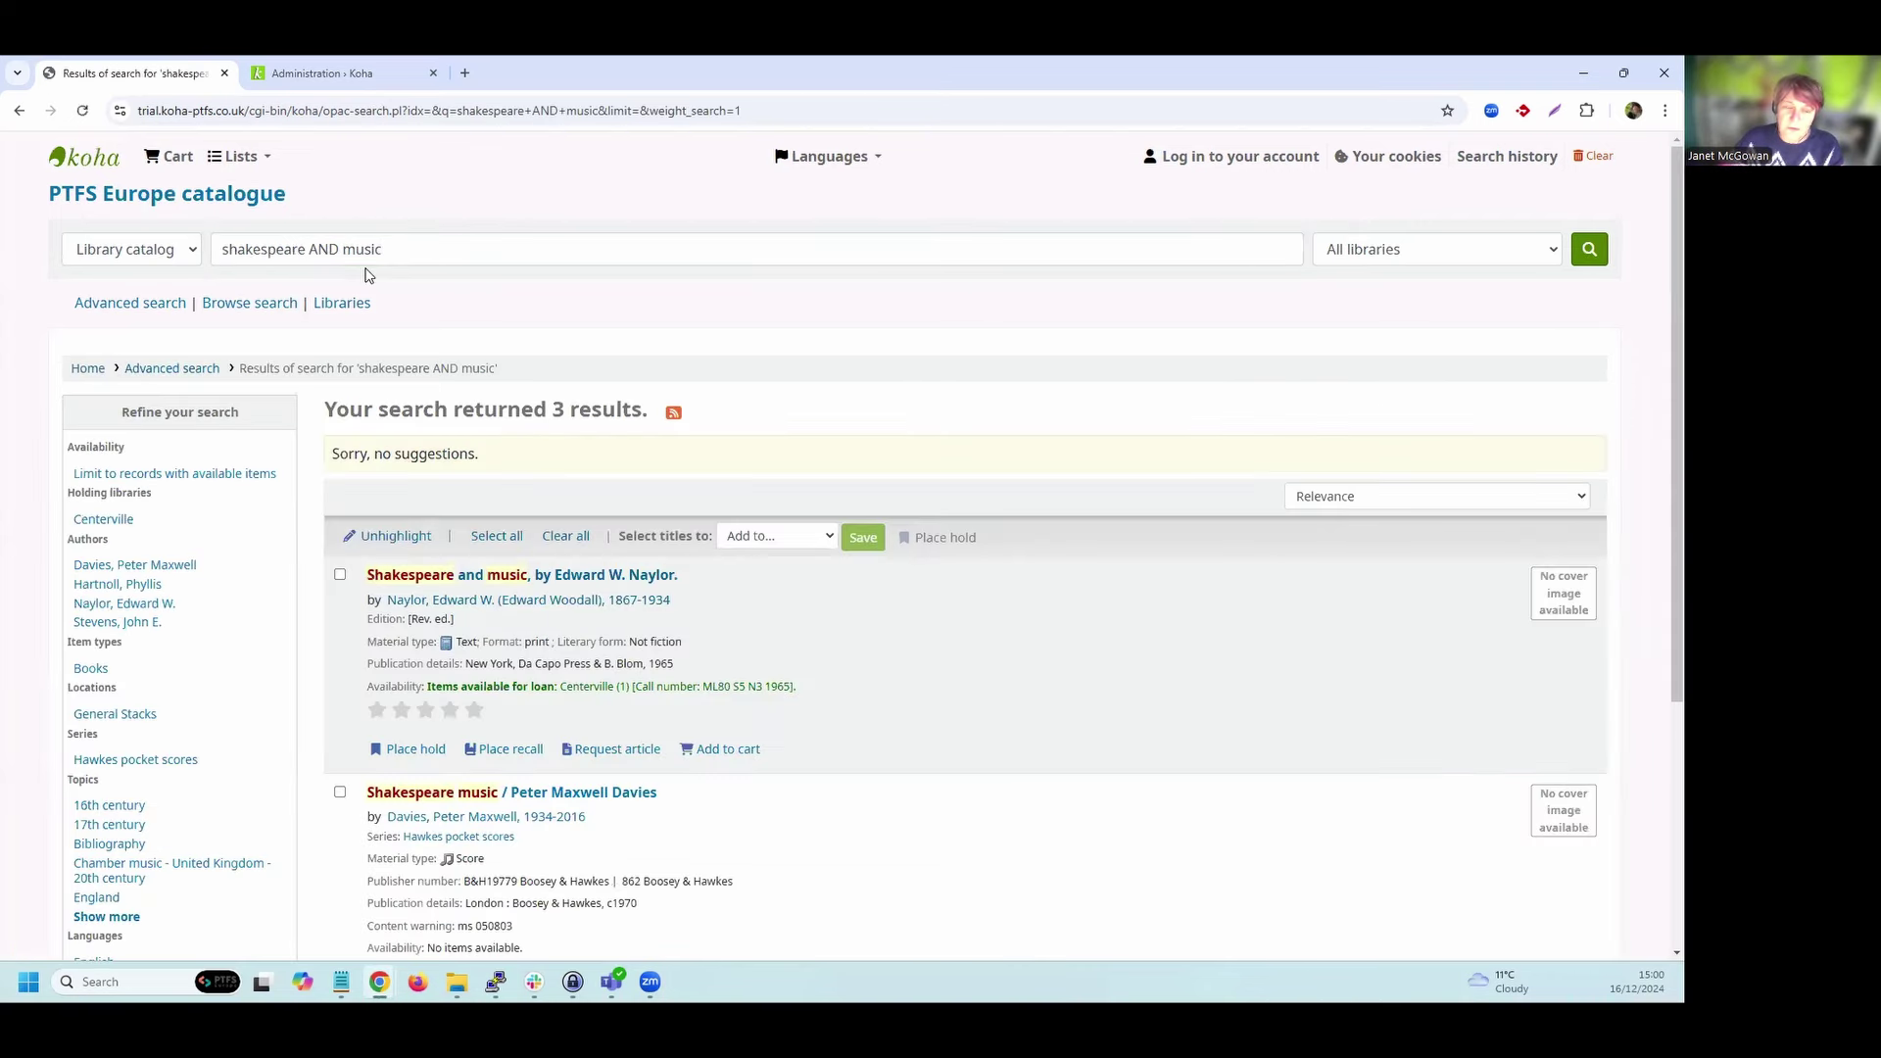
# Remove the AND operator from the query and search the catalogue for shakespeare music.
pyautogui.click(343, 251)
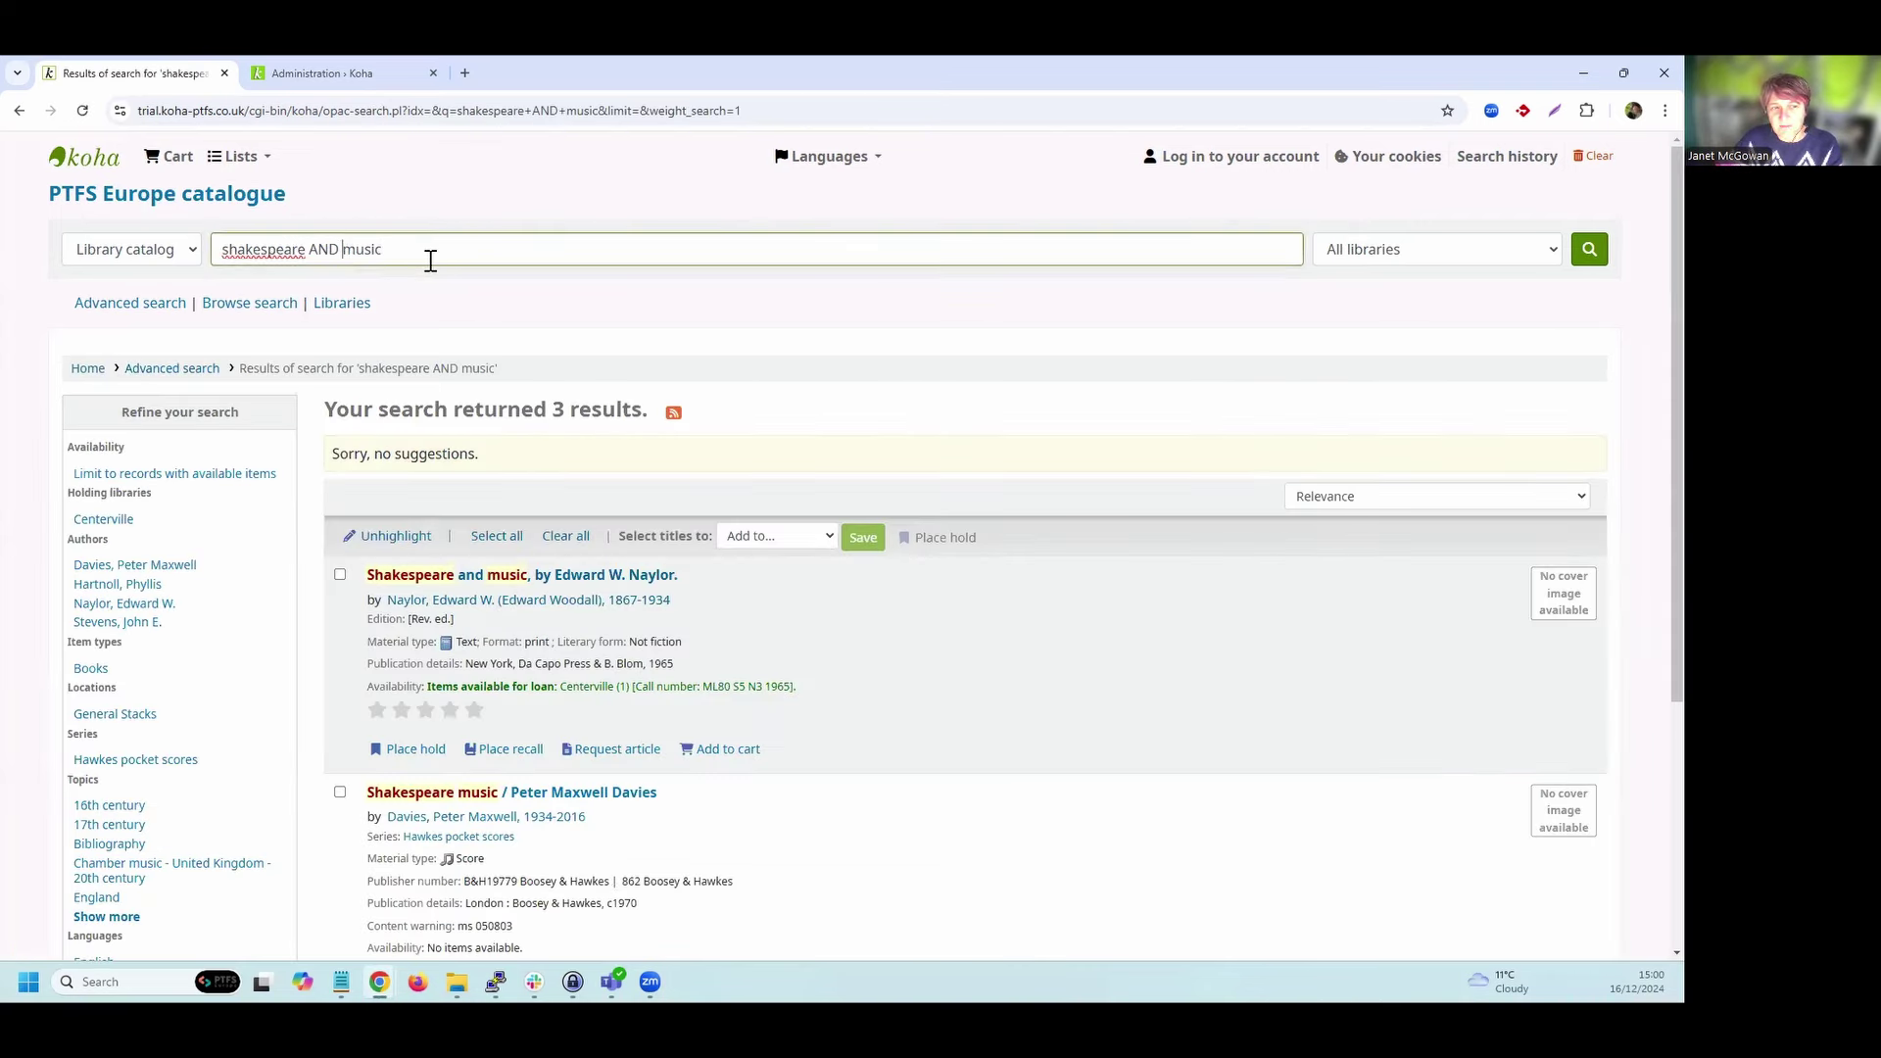
pyautogui.press('BackSpace')
pyautogui.press('BackSpace')
pyautogui.press('BackSpace')
pyautogui.press('BackSpace')
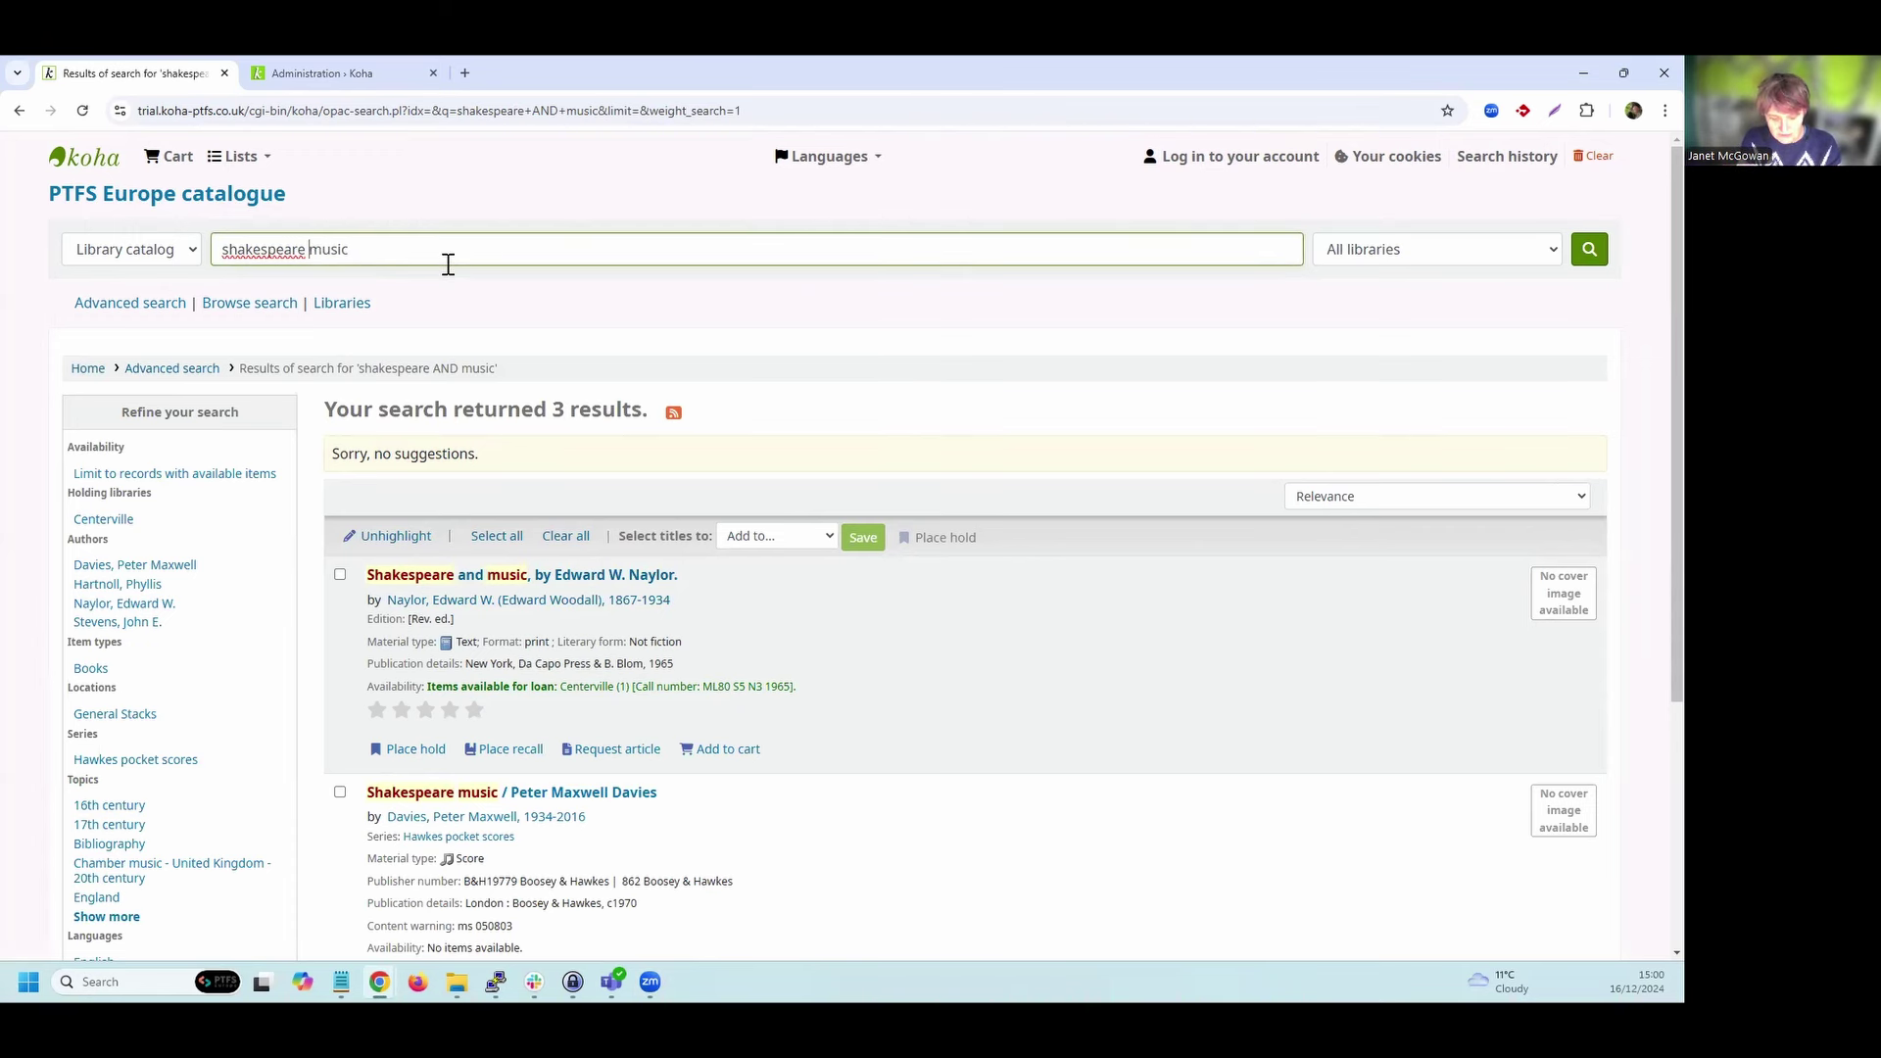
pyautogui.press('Return')
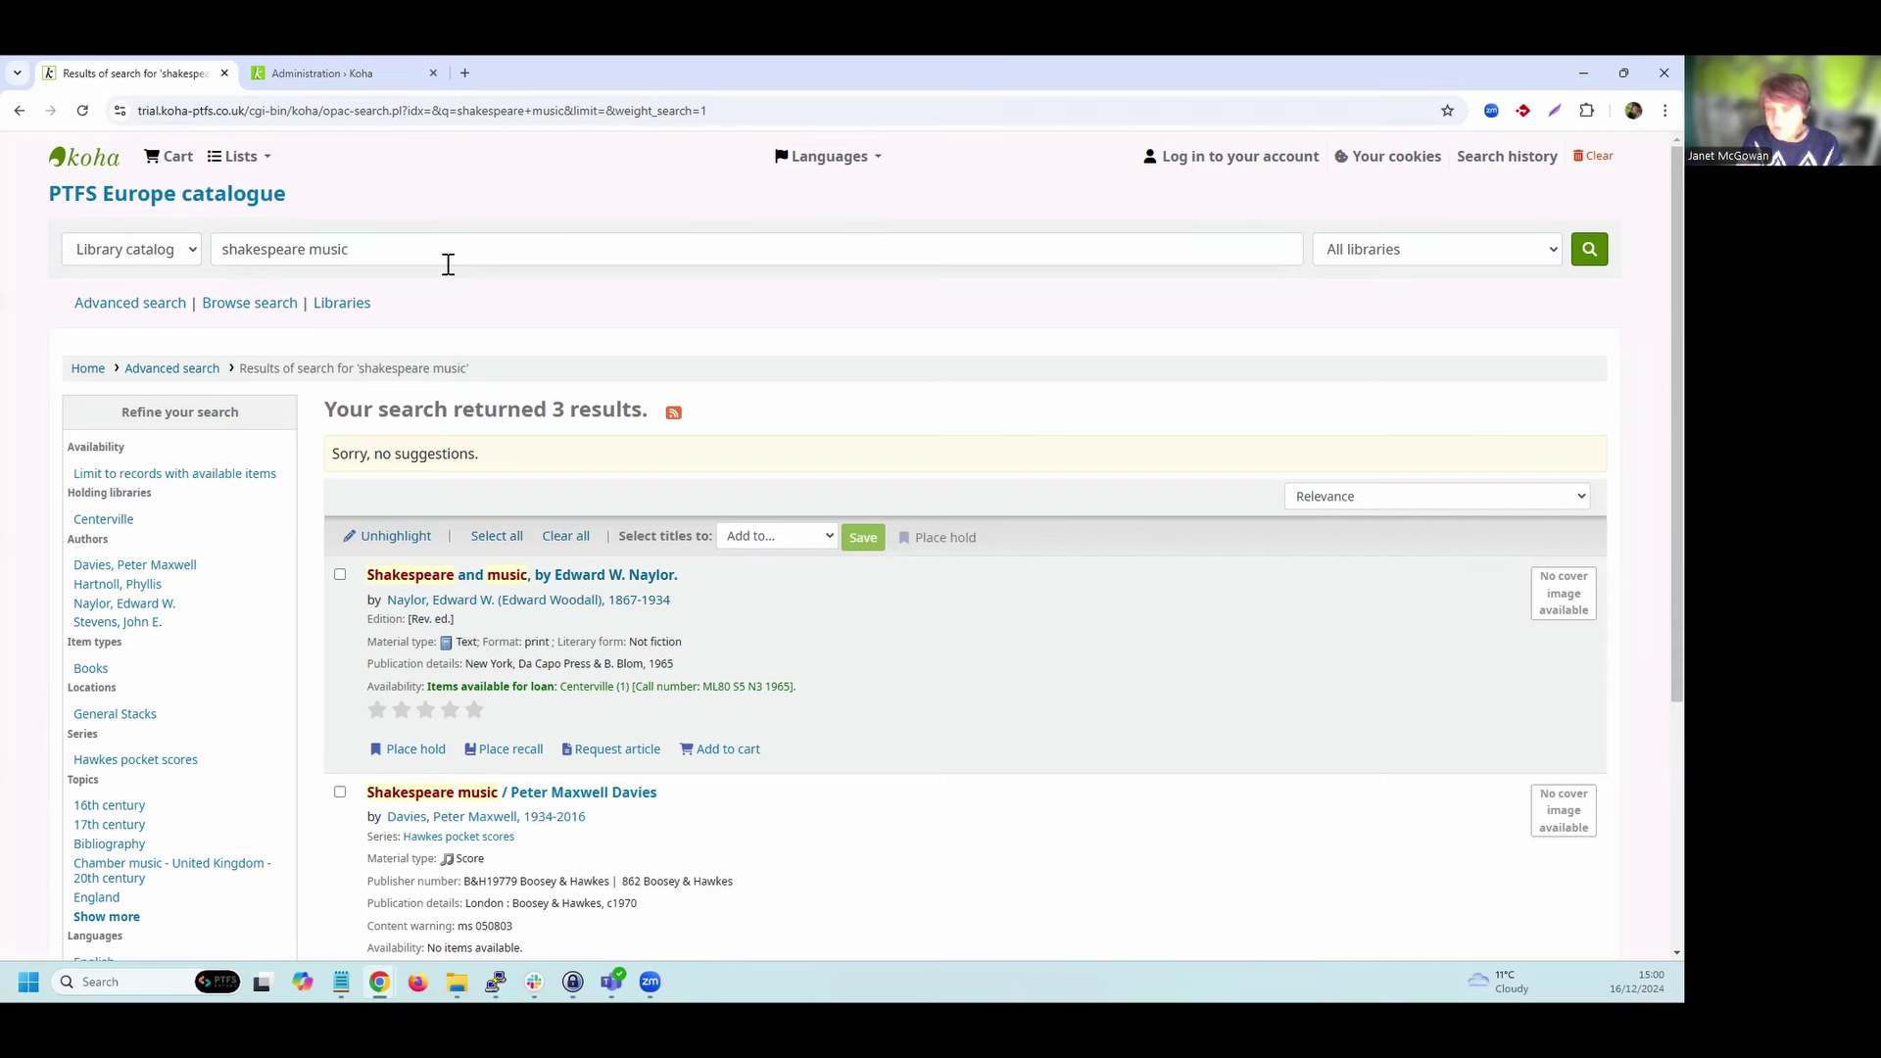
# Add the OR operator between the two terms and search for shakespeare OR music.
pyautogui.click(309, 250)
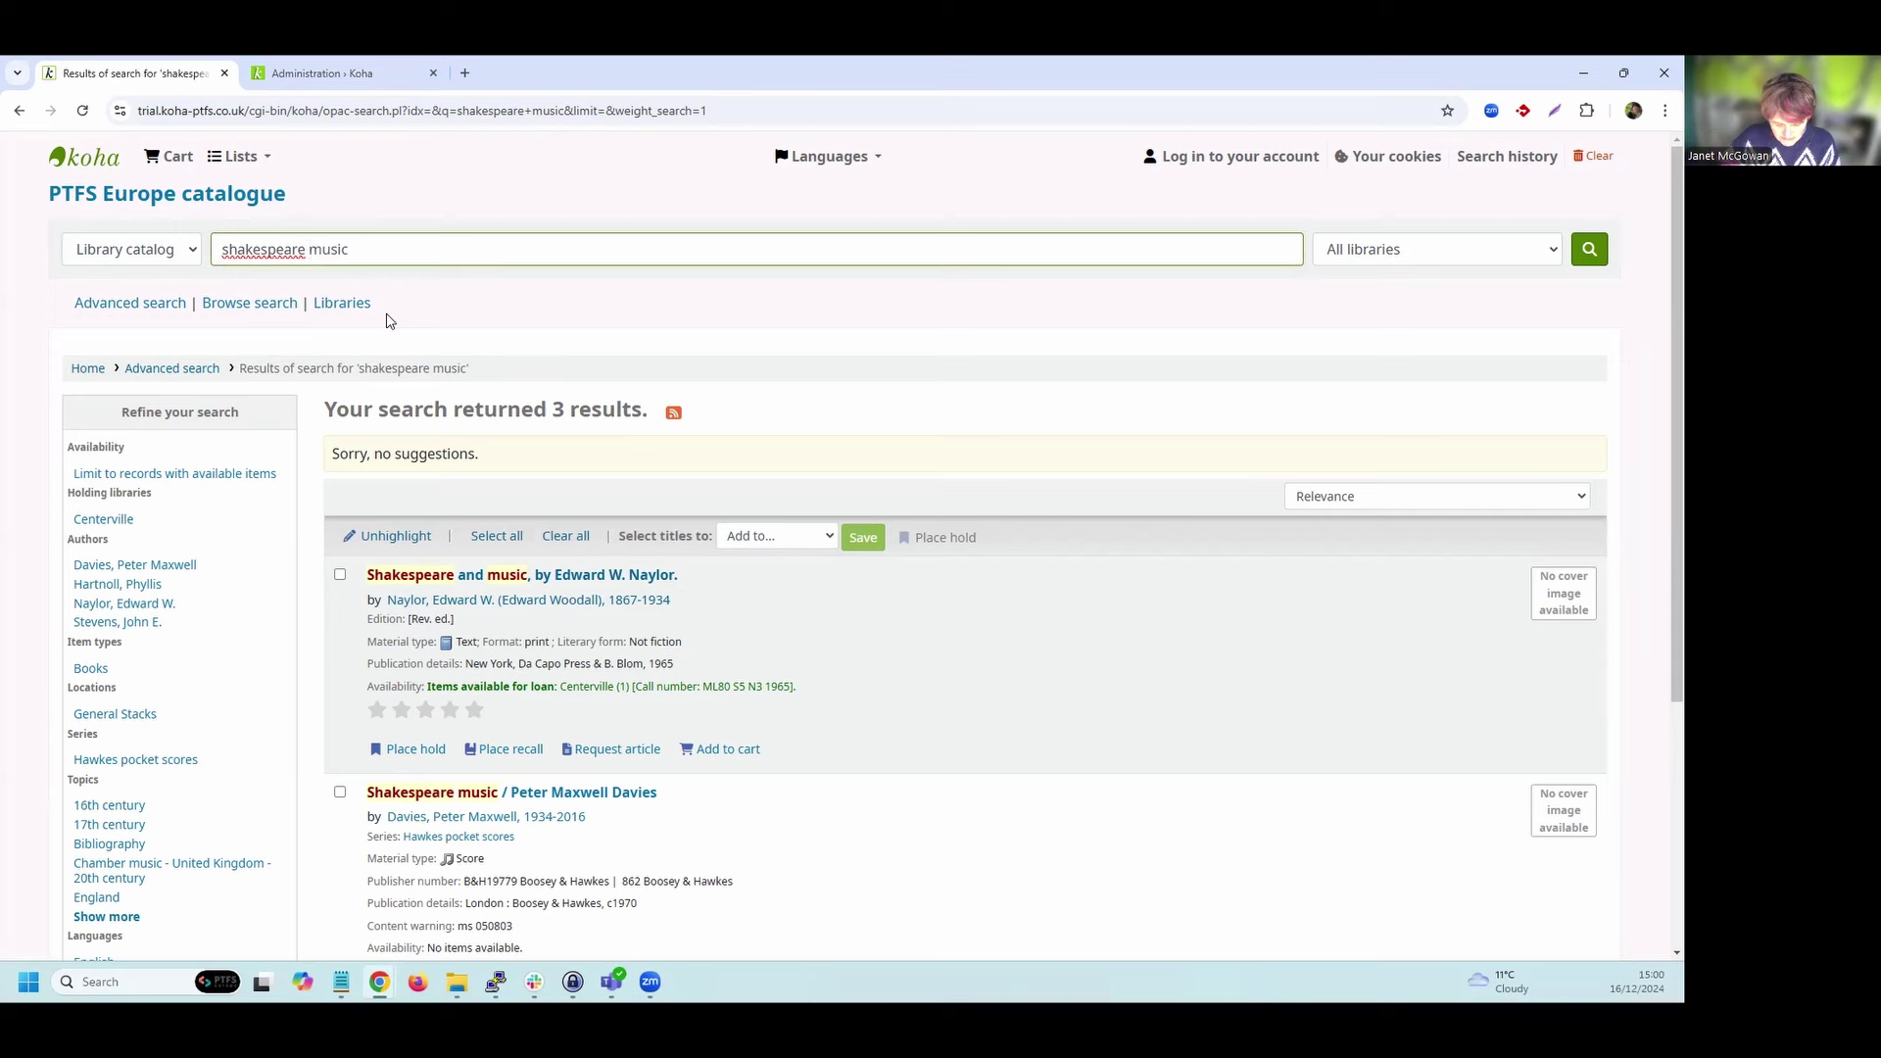
pyautogui.write('OR')
pyautogui.press('Return')
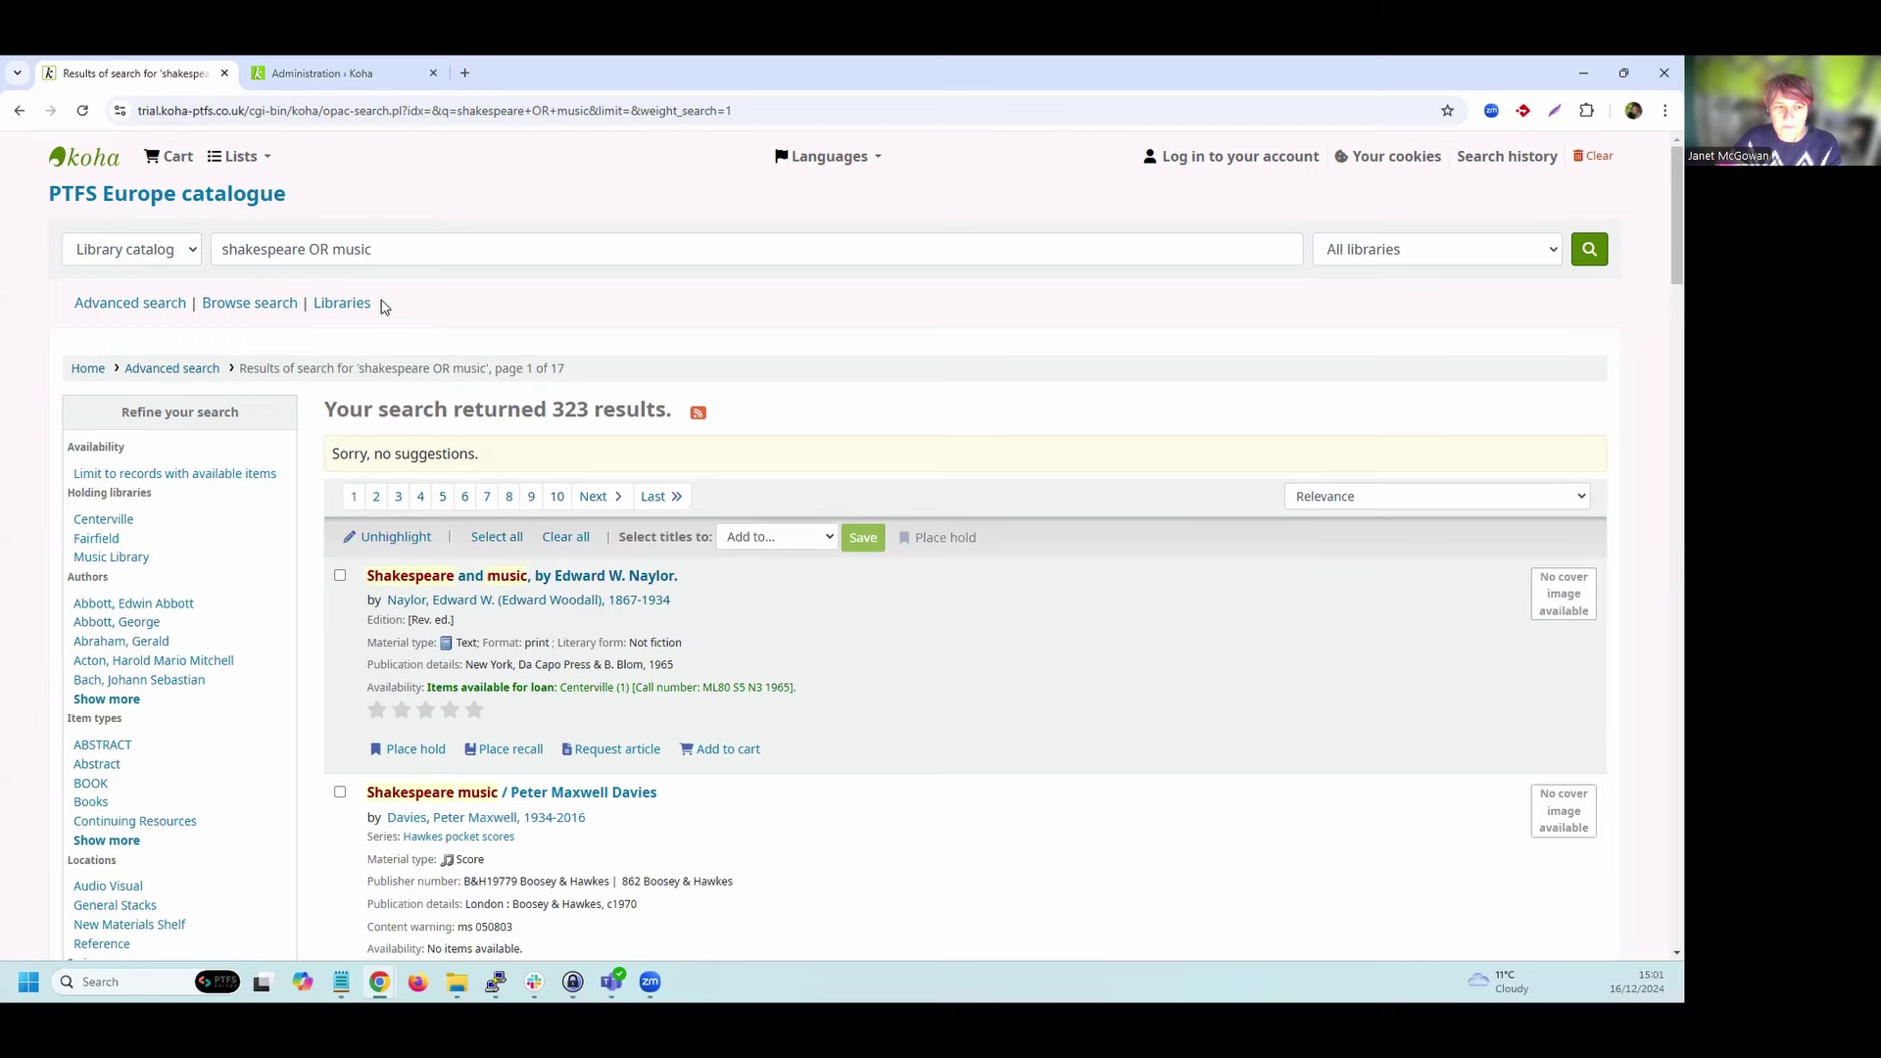
# Replace the OR operator with NOT and search for shakespeare NOT music.
pyautogui.click(331, 249)
pyautogui.press('BackSpace')
pyautogui.press('BackSpace')
pyautogui.press('BackSpace')
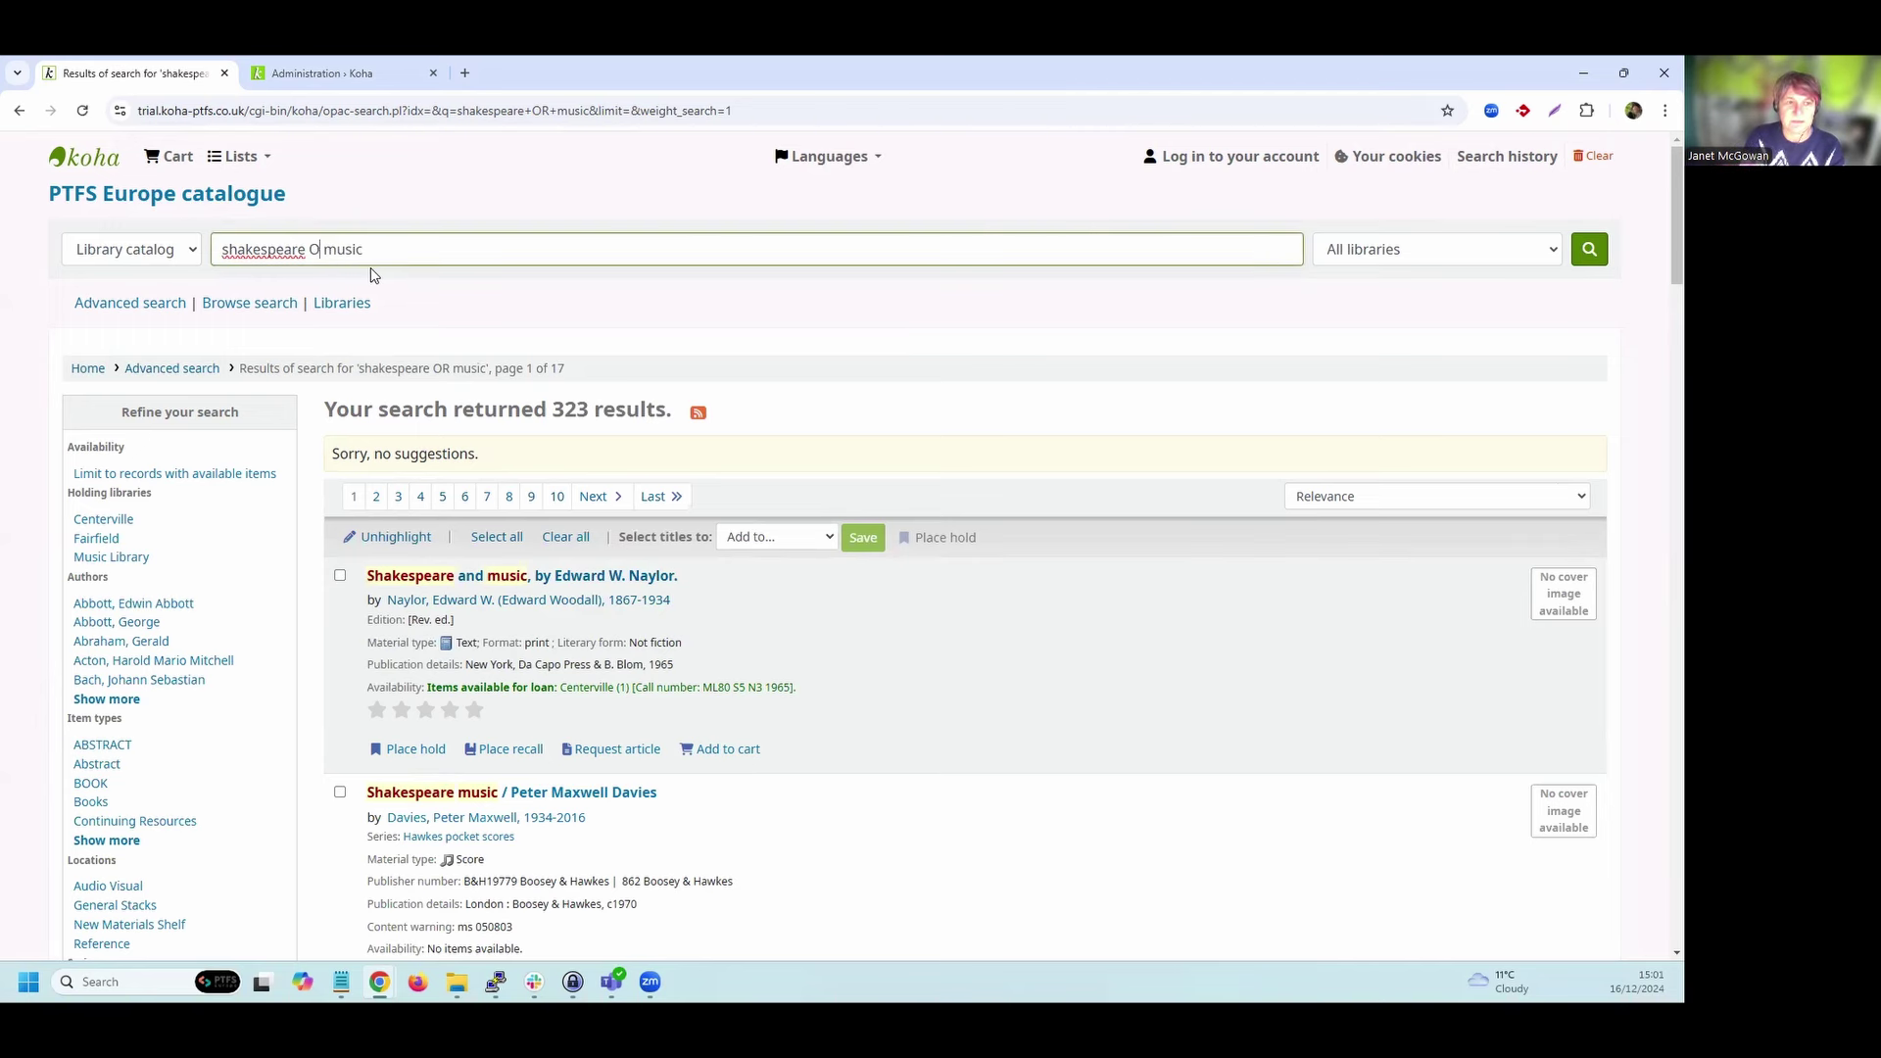
pyautogui.write('NOT')
pyautogui.press('Return')
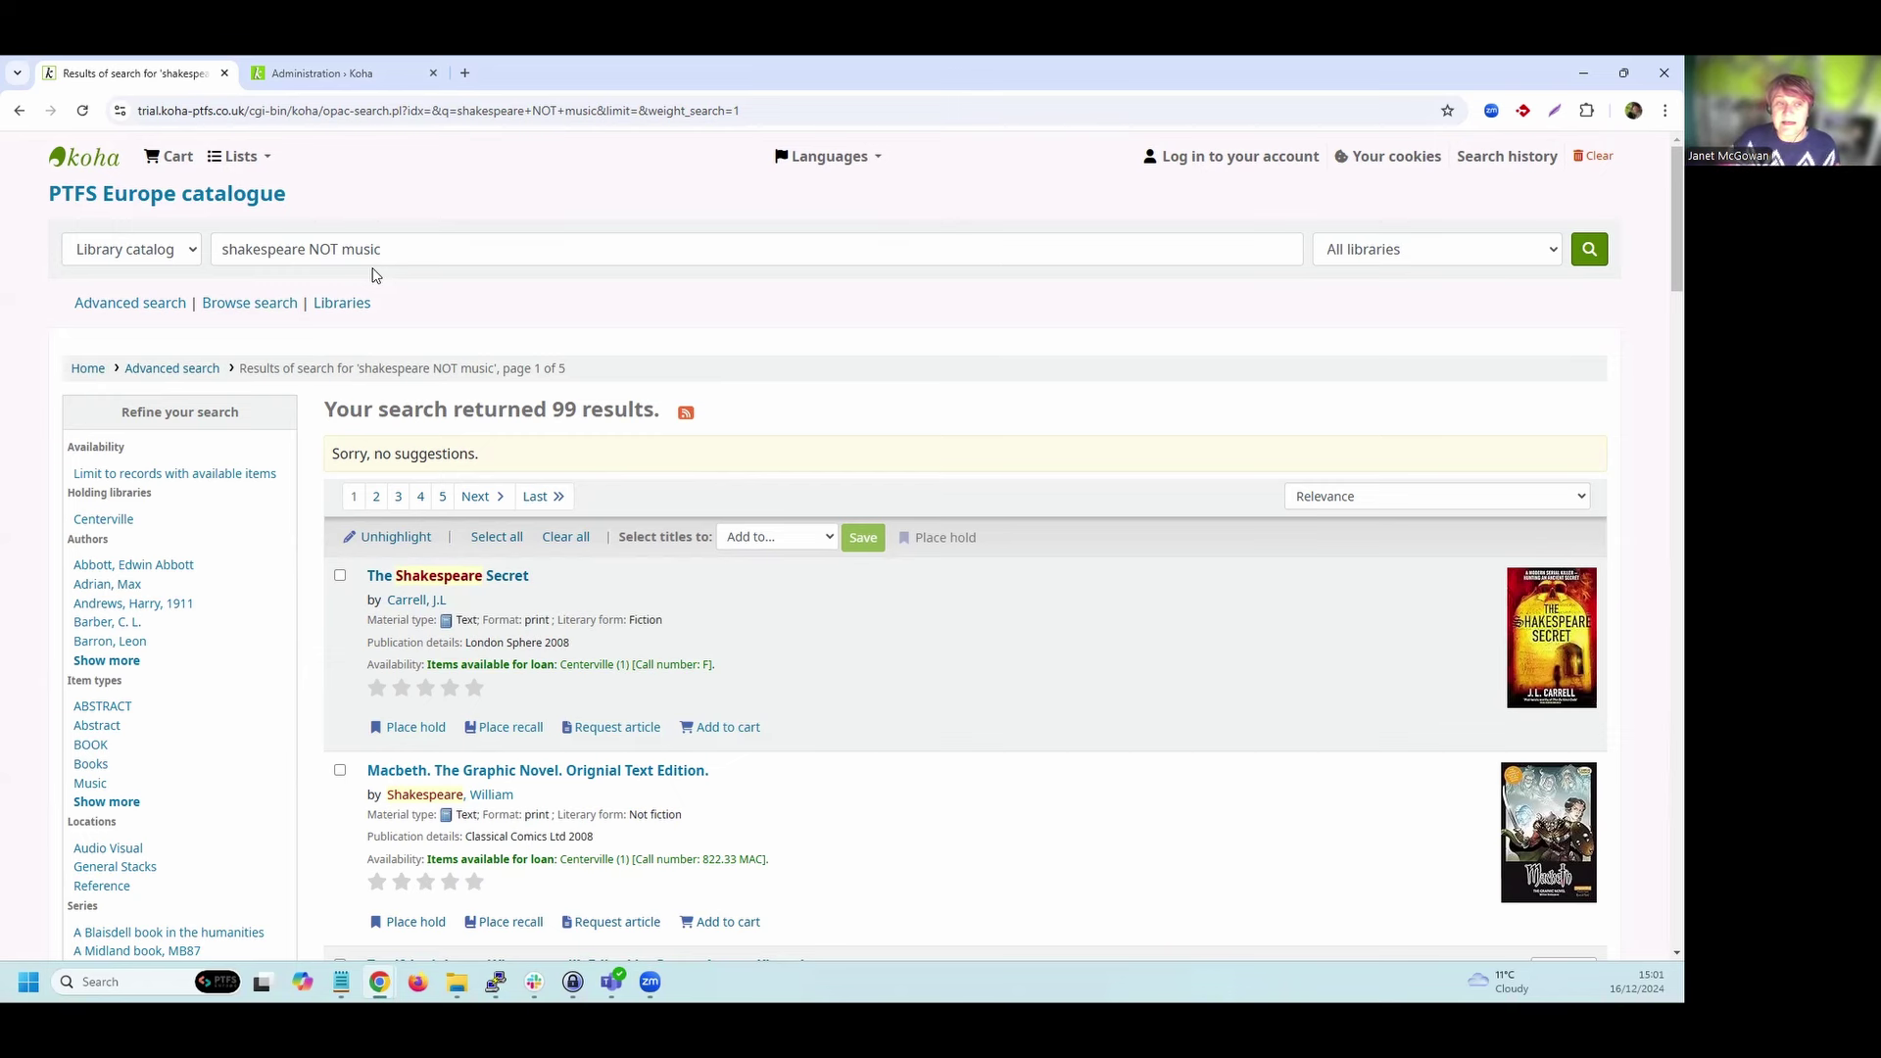
# Replace the query with the quoted phrase "shakespeare and music" and run the exact-phrase search.
pyautogui.moveTo(399, 252); pyautogui.dragTo(117, 291)
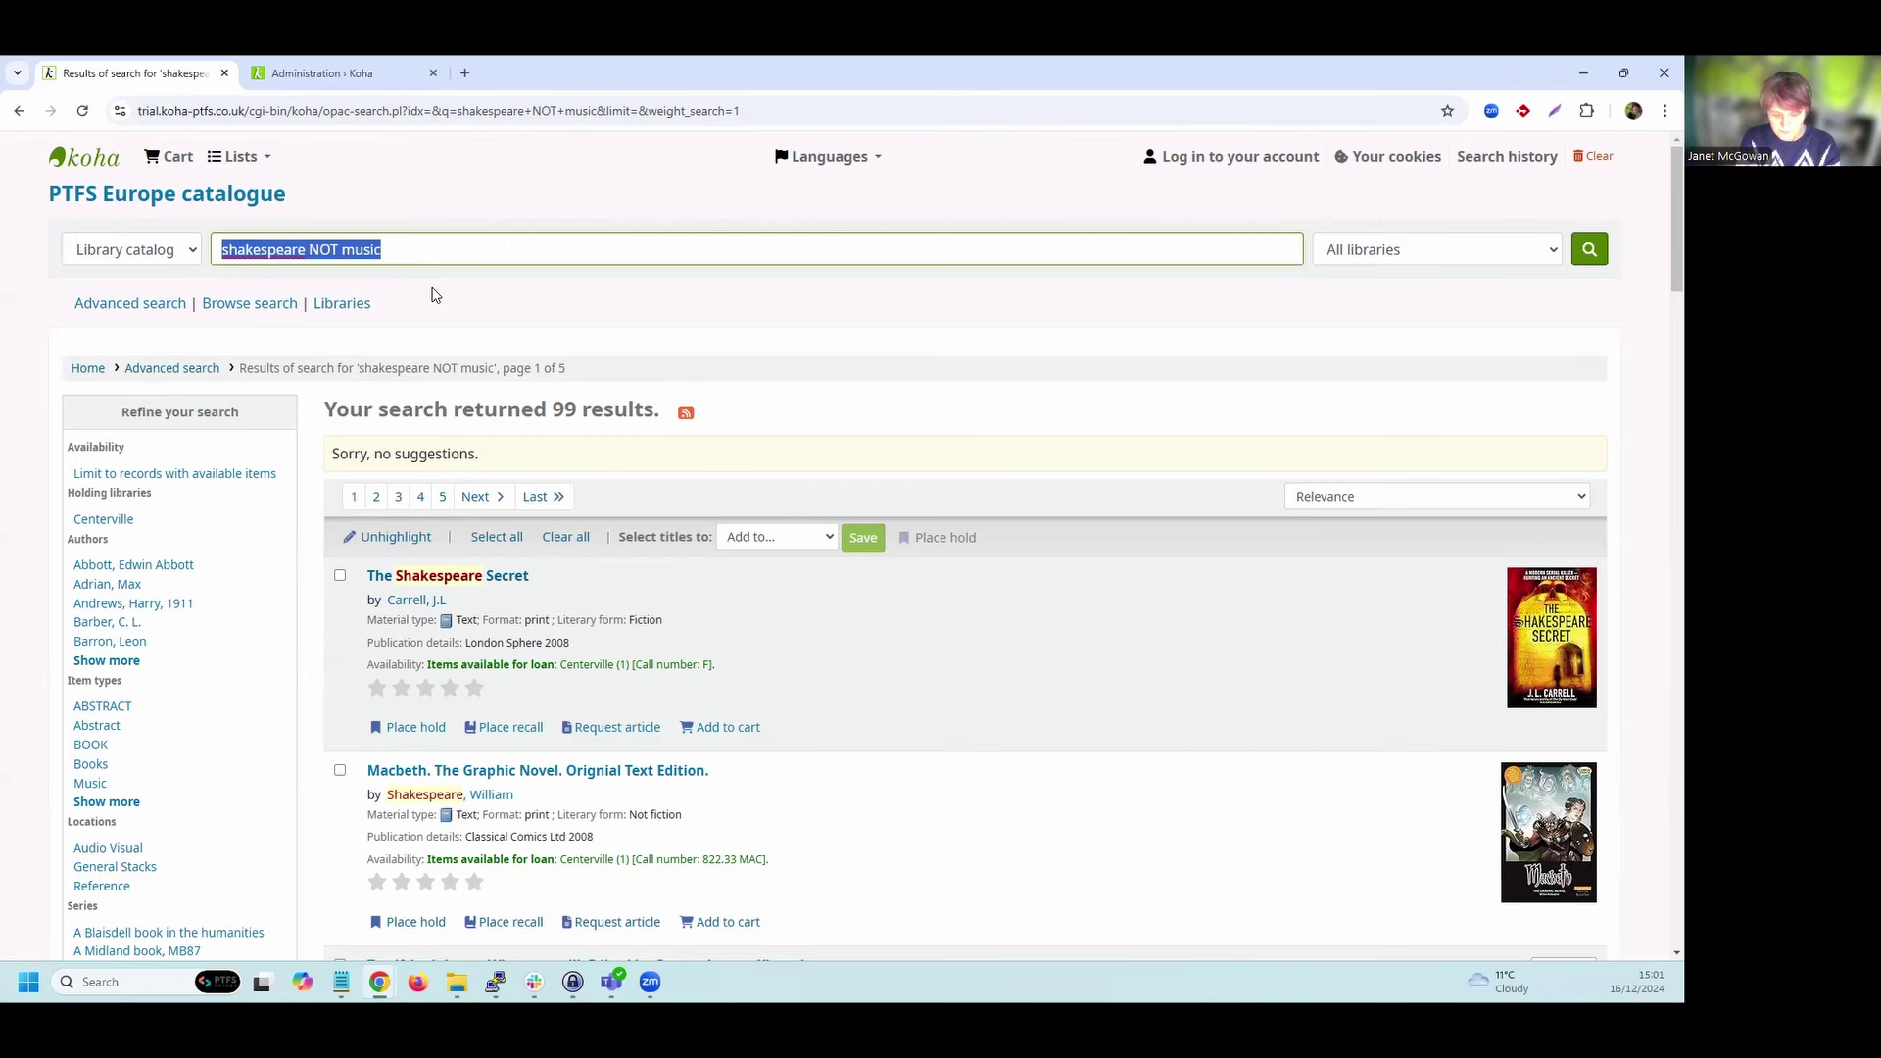
pyautogui.write('W')
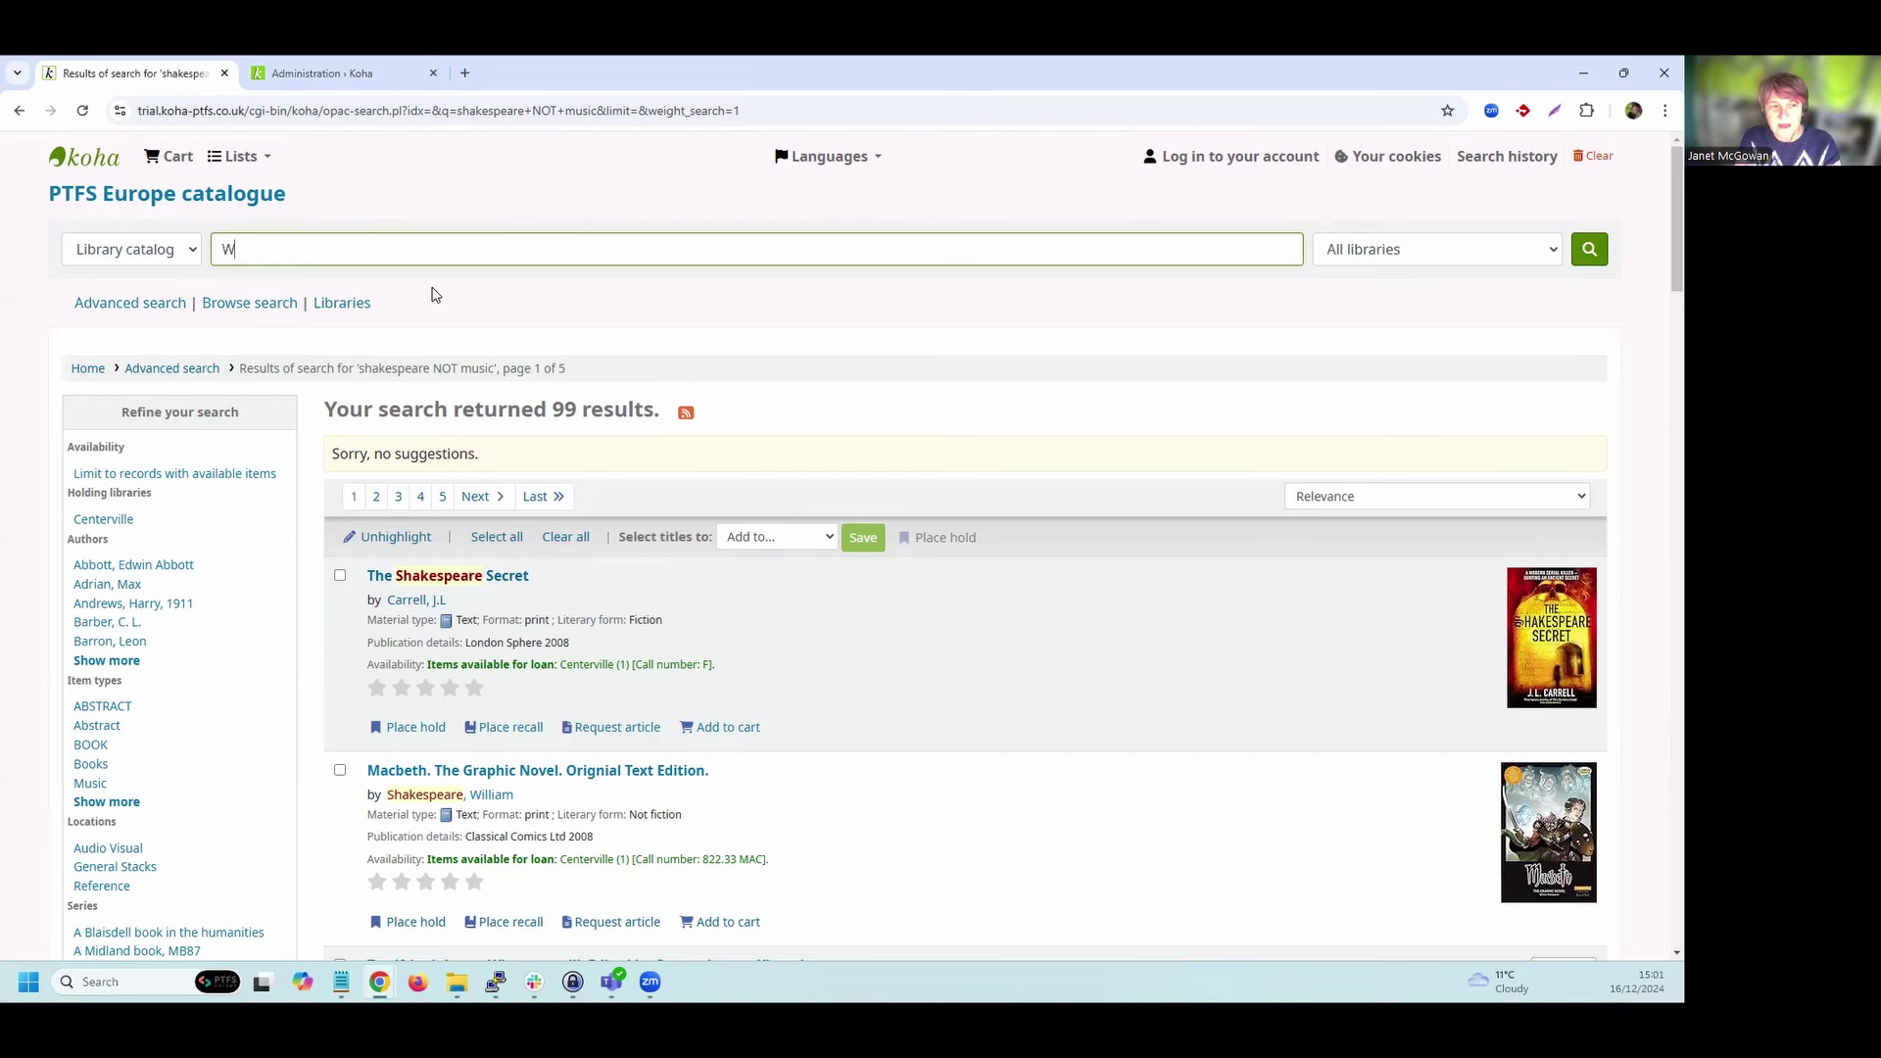
pyautogui.press('BackSpace')
pyautogui.write('"')
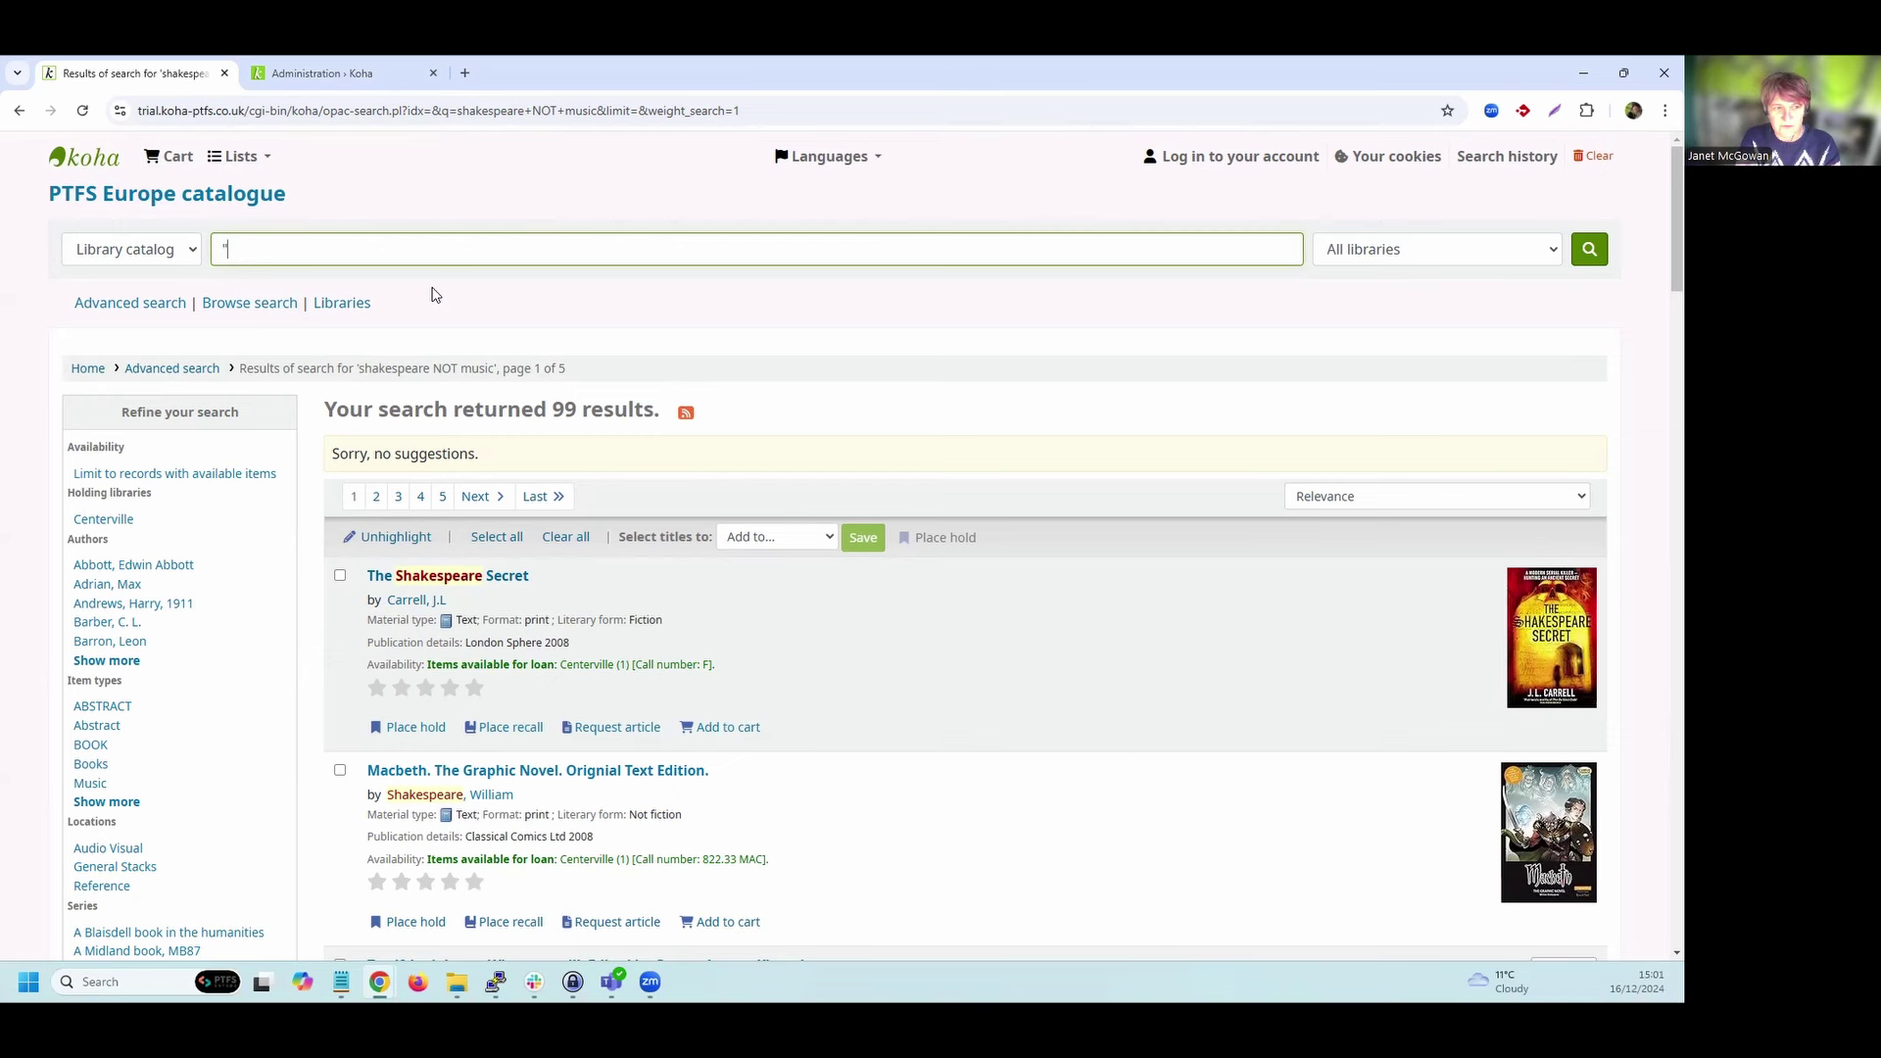
pyautogui.write('shakespeare and music"')
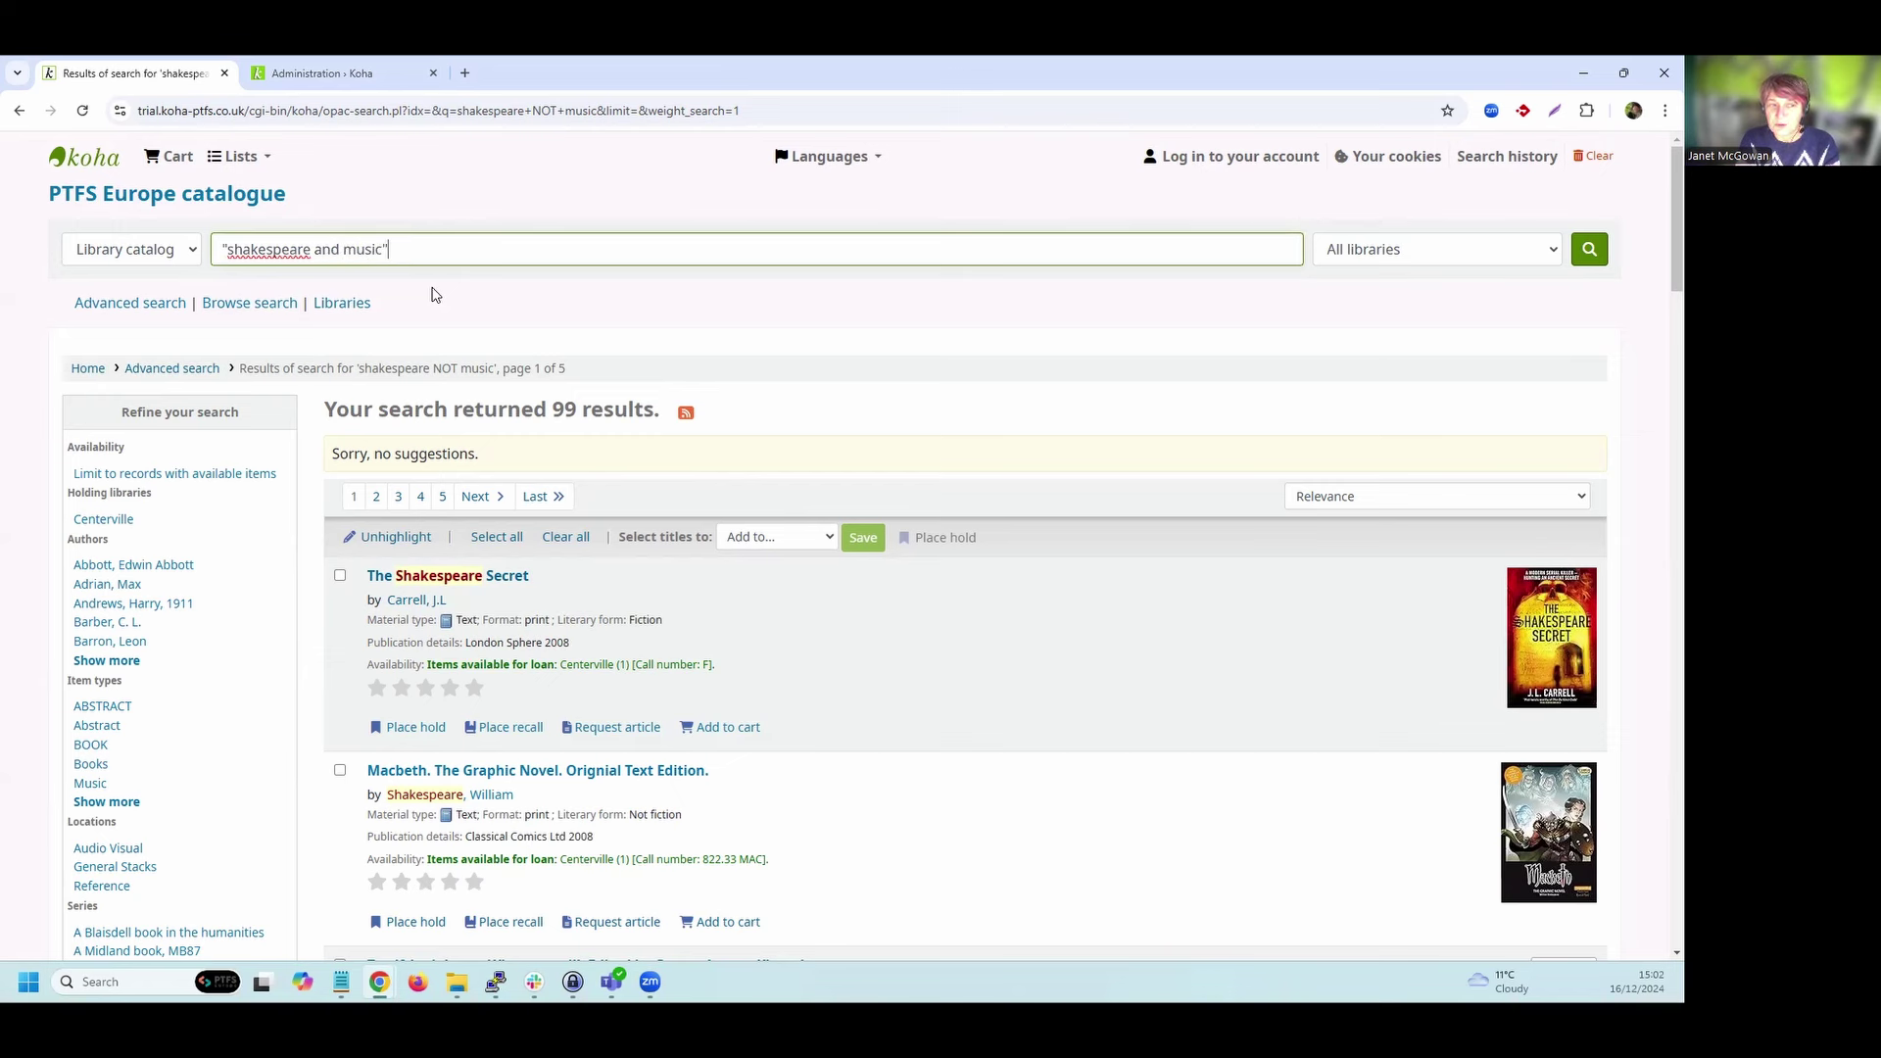
pyautogui.press('Return')
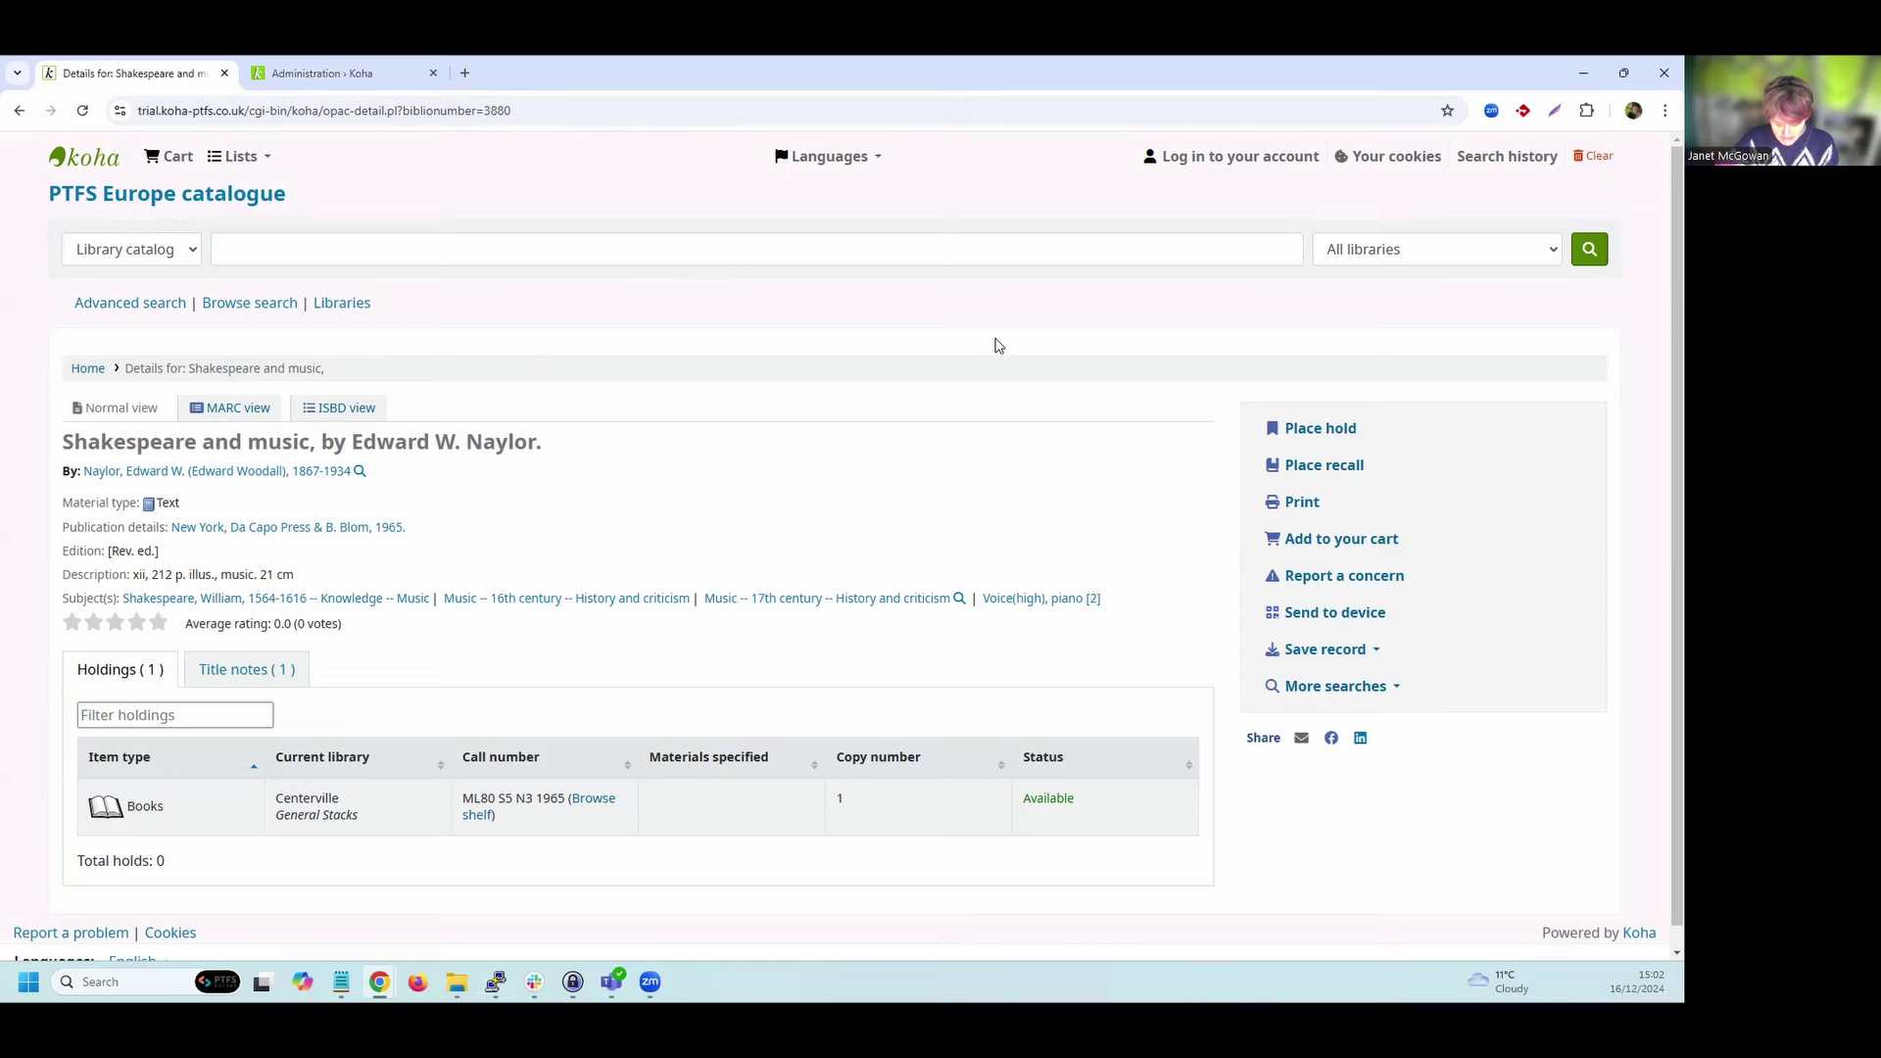
# Run a fuzzy catalogue search for shake~ and look through the titles it returns.
pyautogui.click(452, 252)
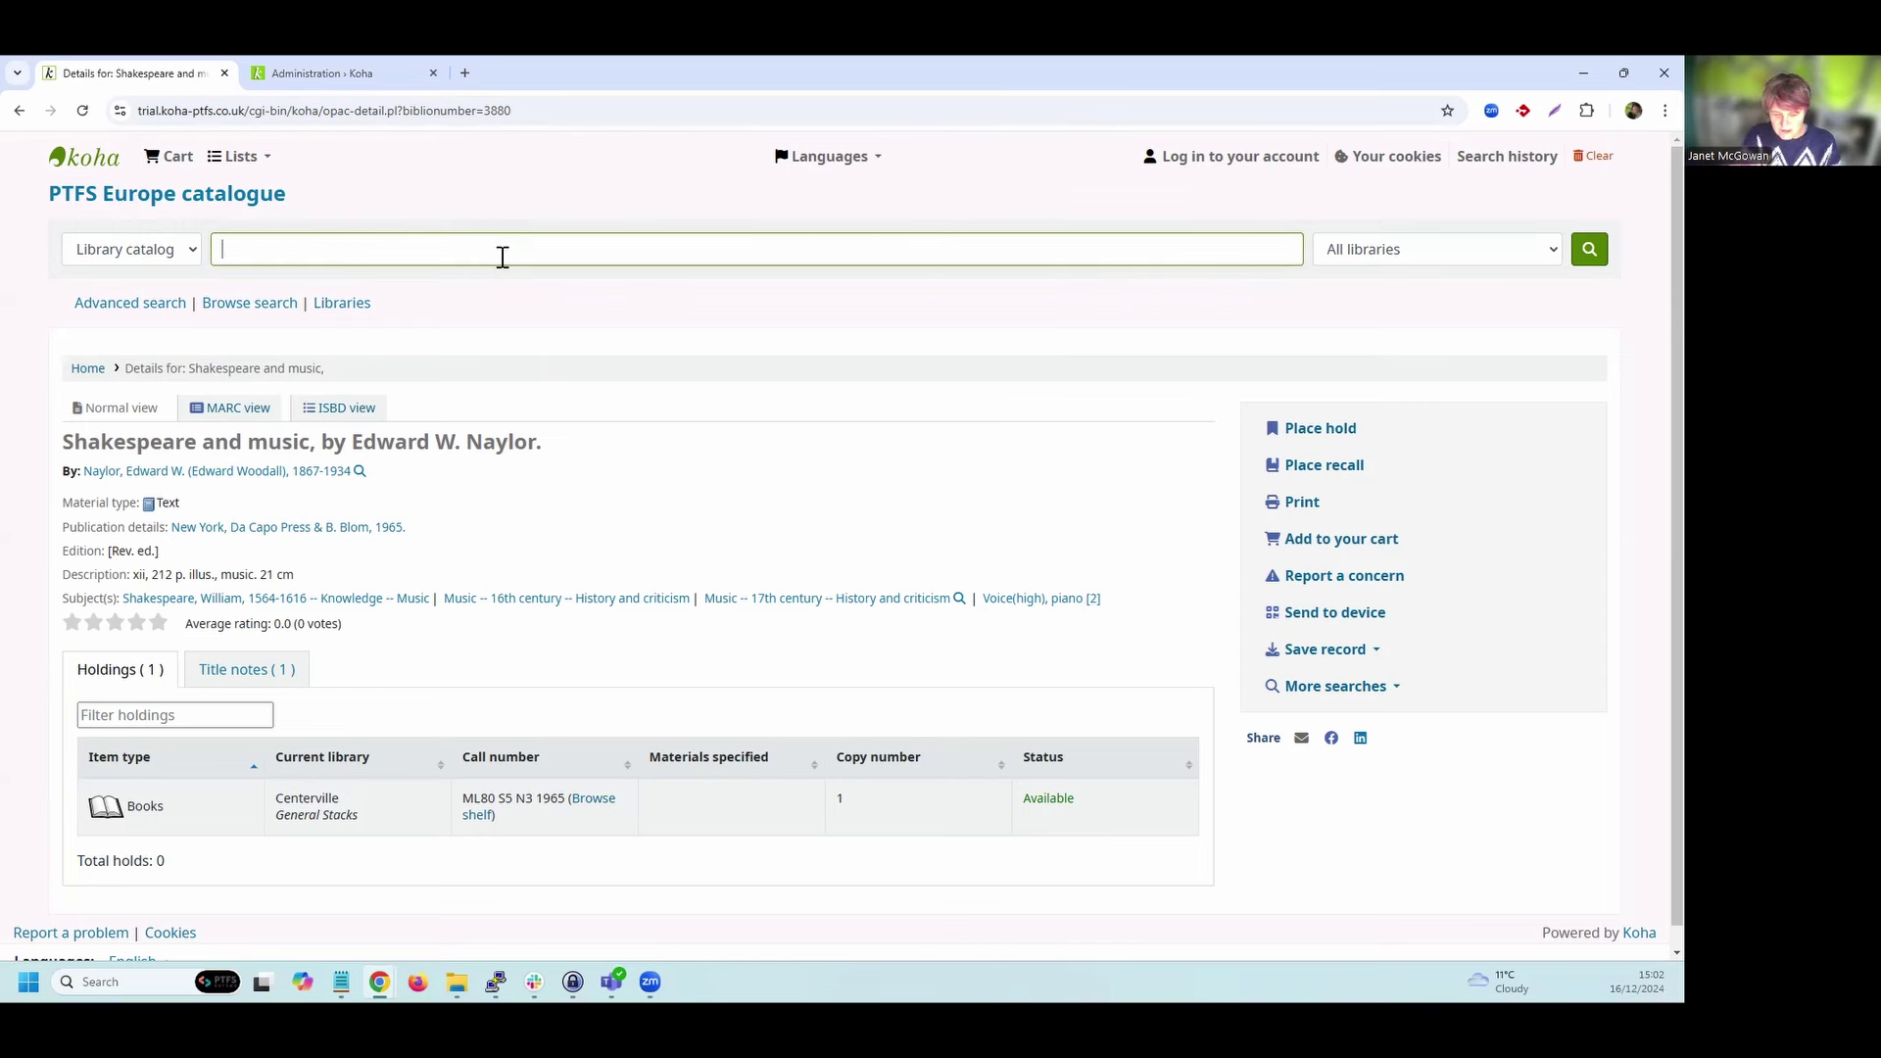
pyautogui.write('shake')
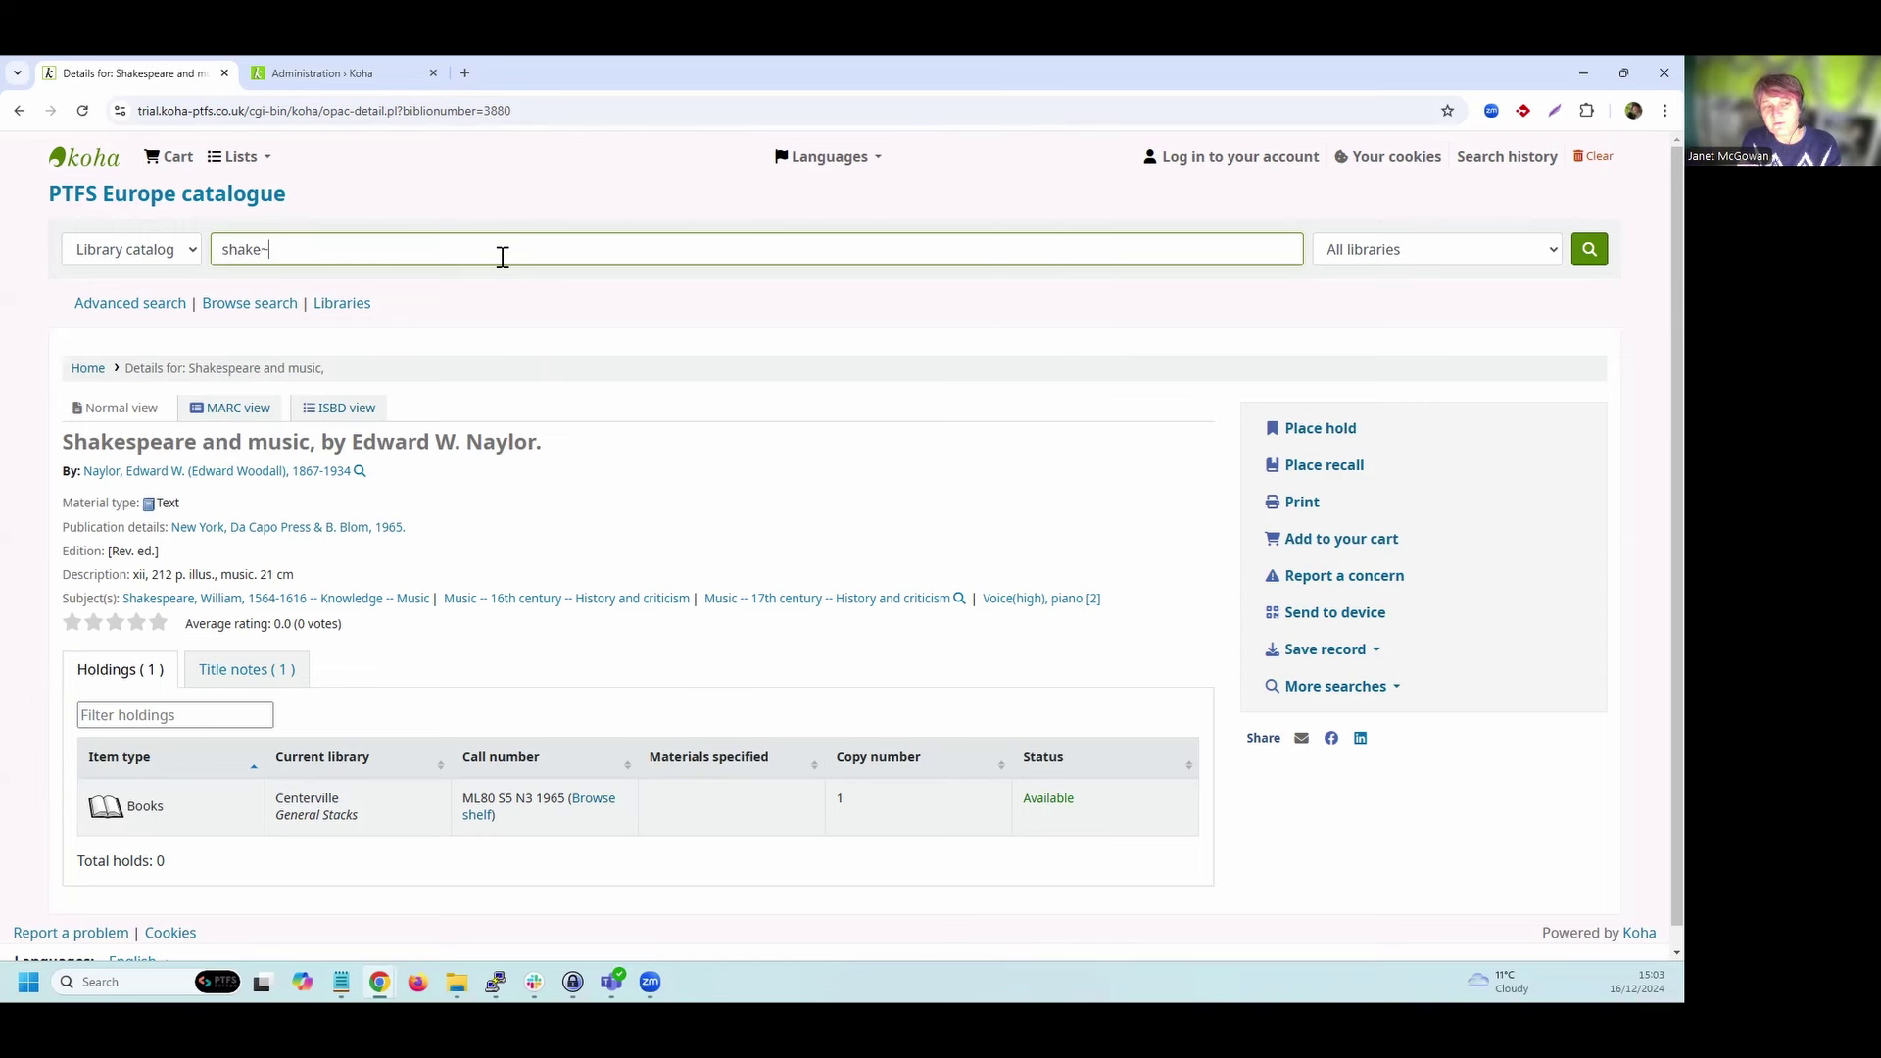
pyautogui.write('~')
pyautogui.press('Return')
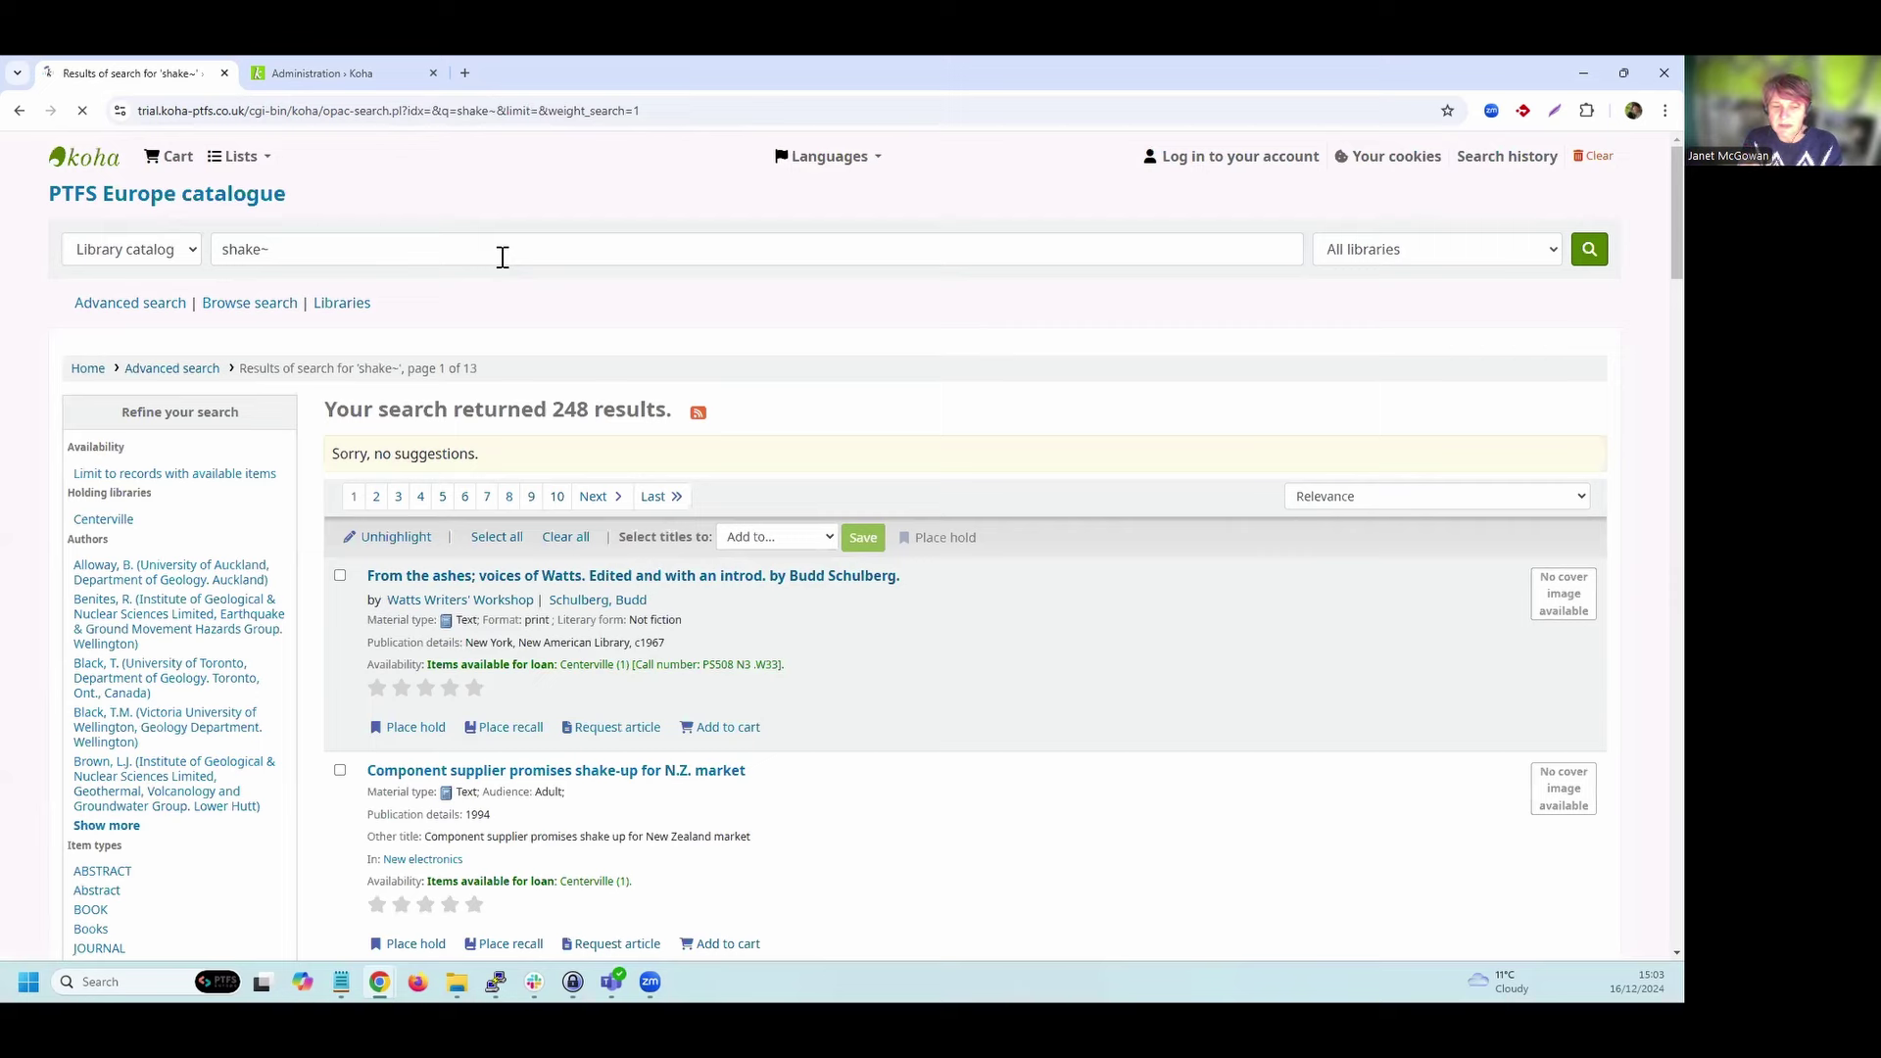
pyautogui.scroll(-3, 617, 338)
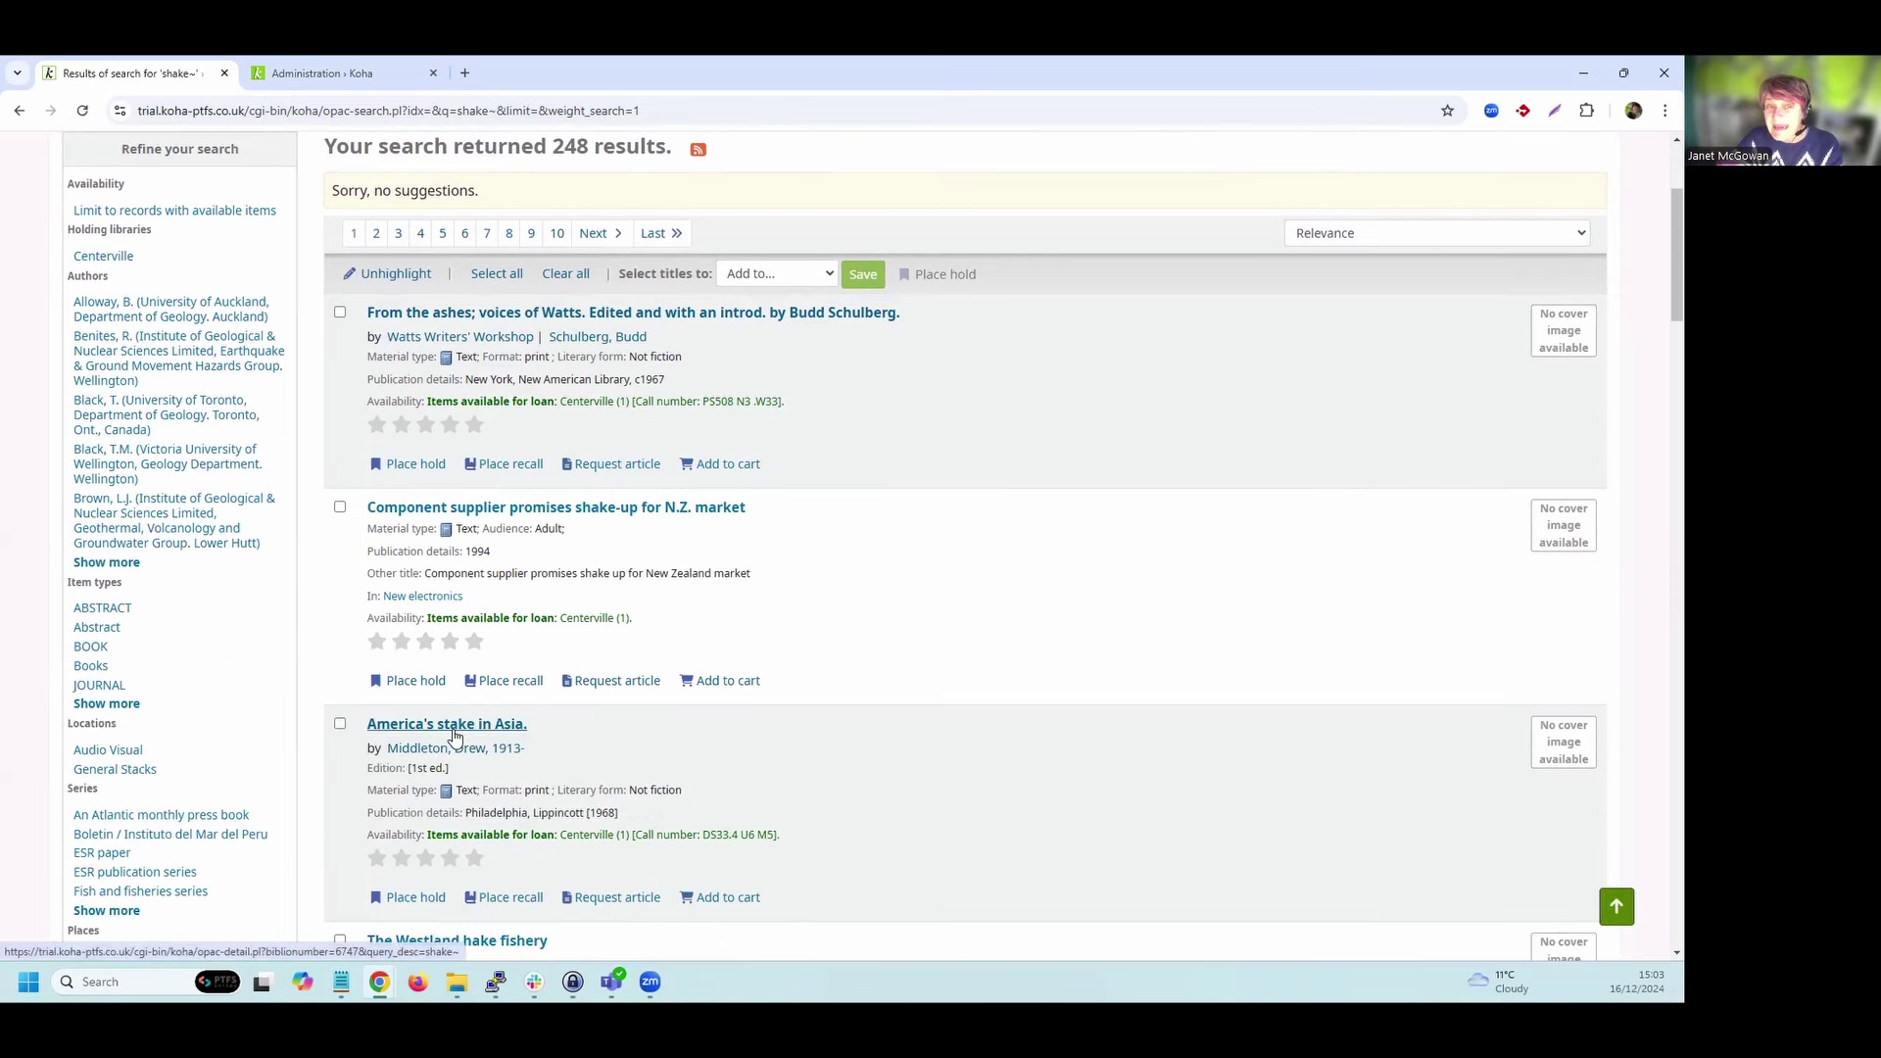
pyautogui.scroll(-3, 592, 706)
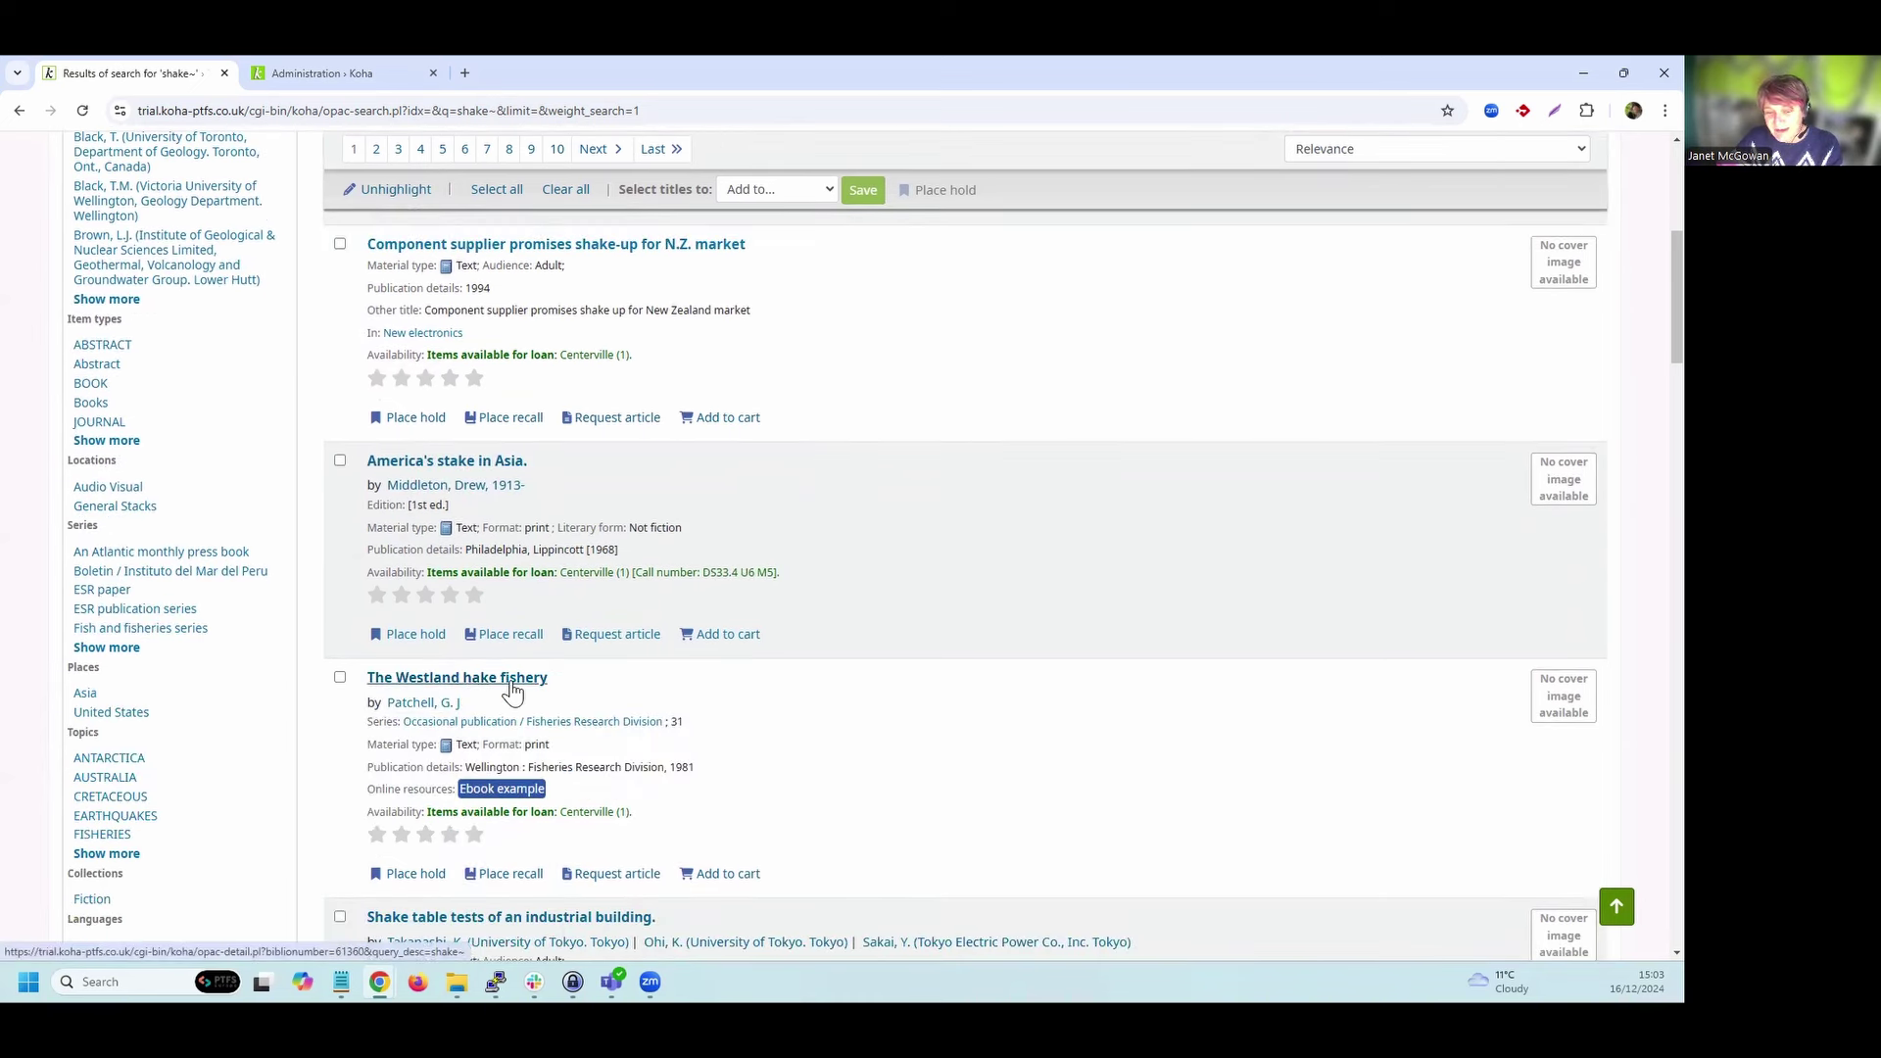
pyautogui.scroll(-2, 573, 678)
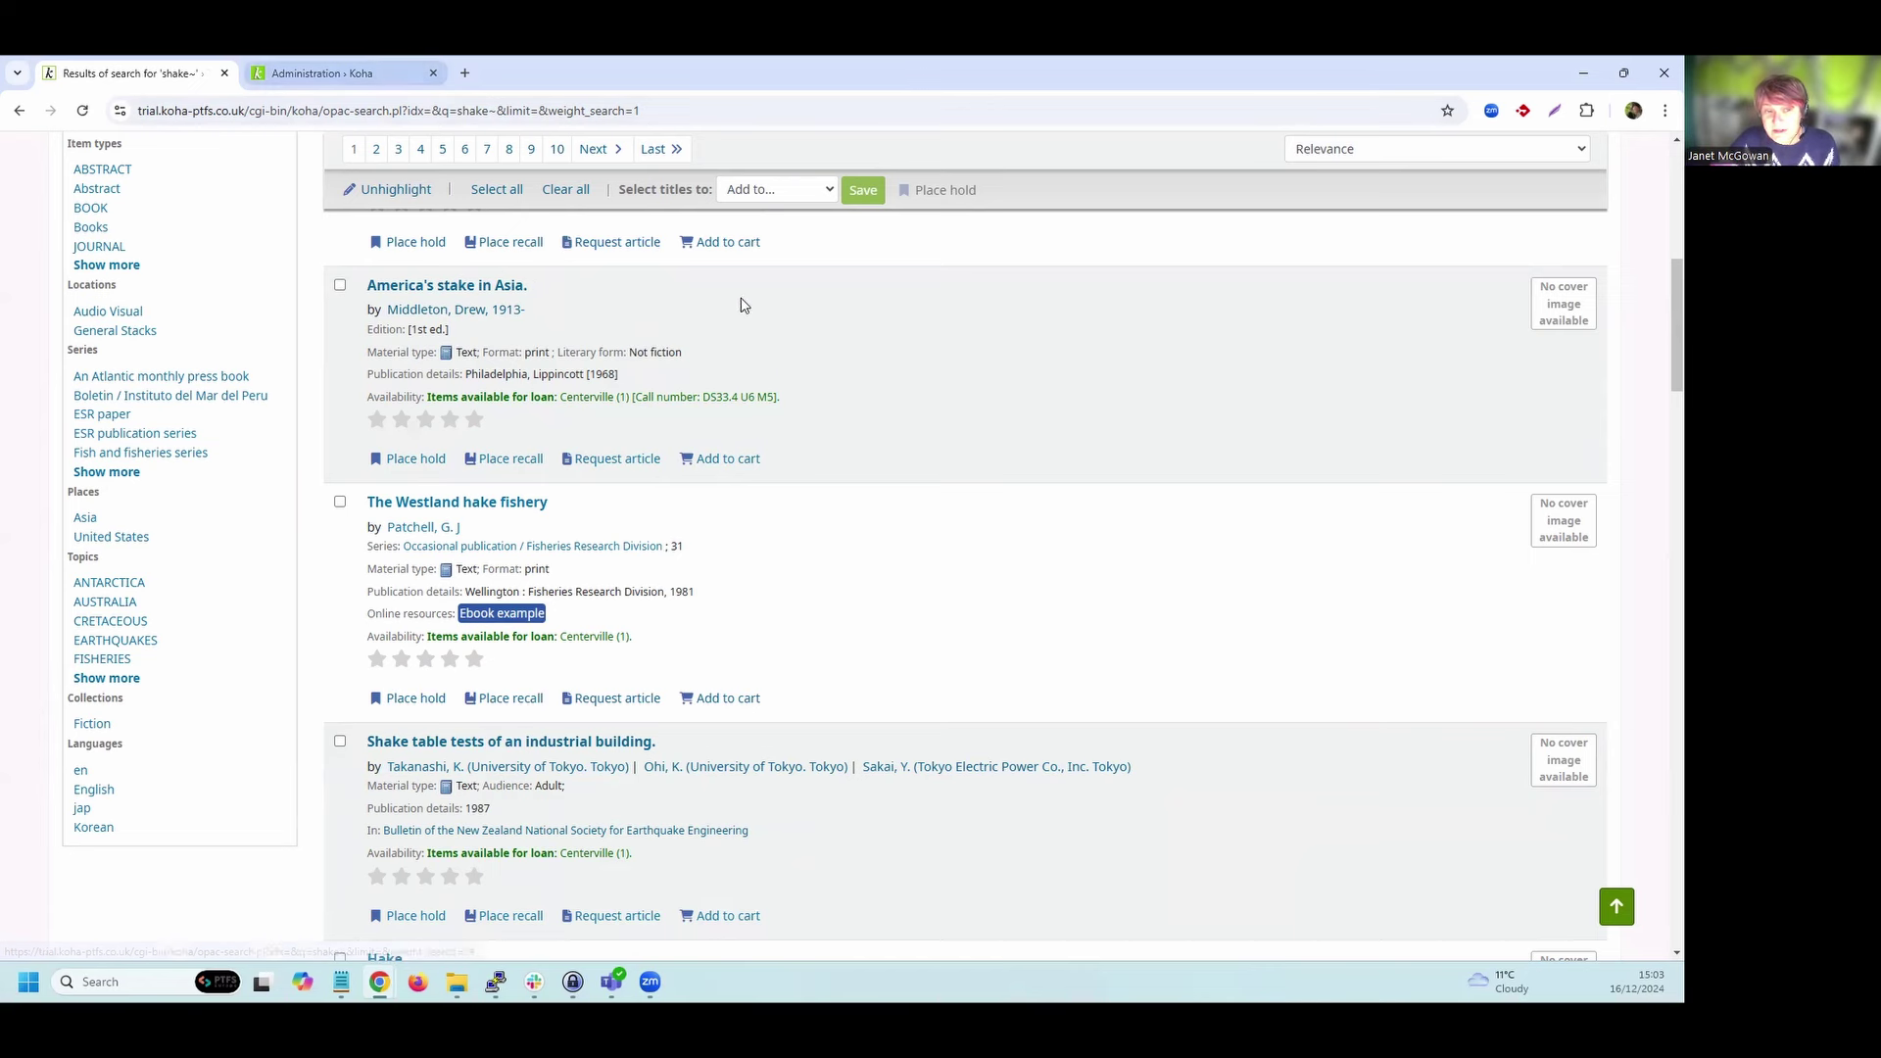
# Switch to the Koha staff administration page and search the system preferences for elastic.
pyautogui.click(350, 78)
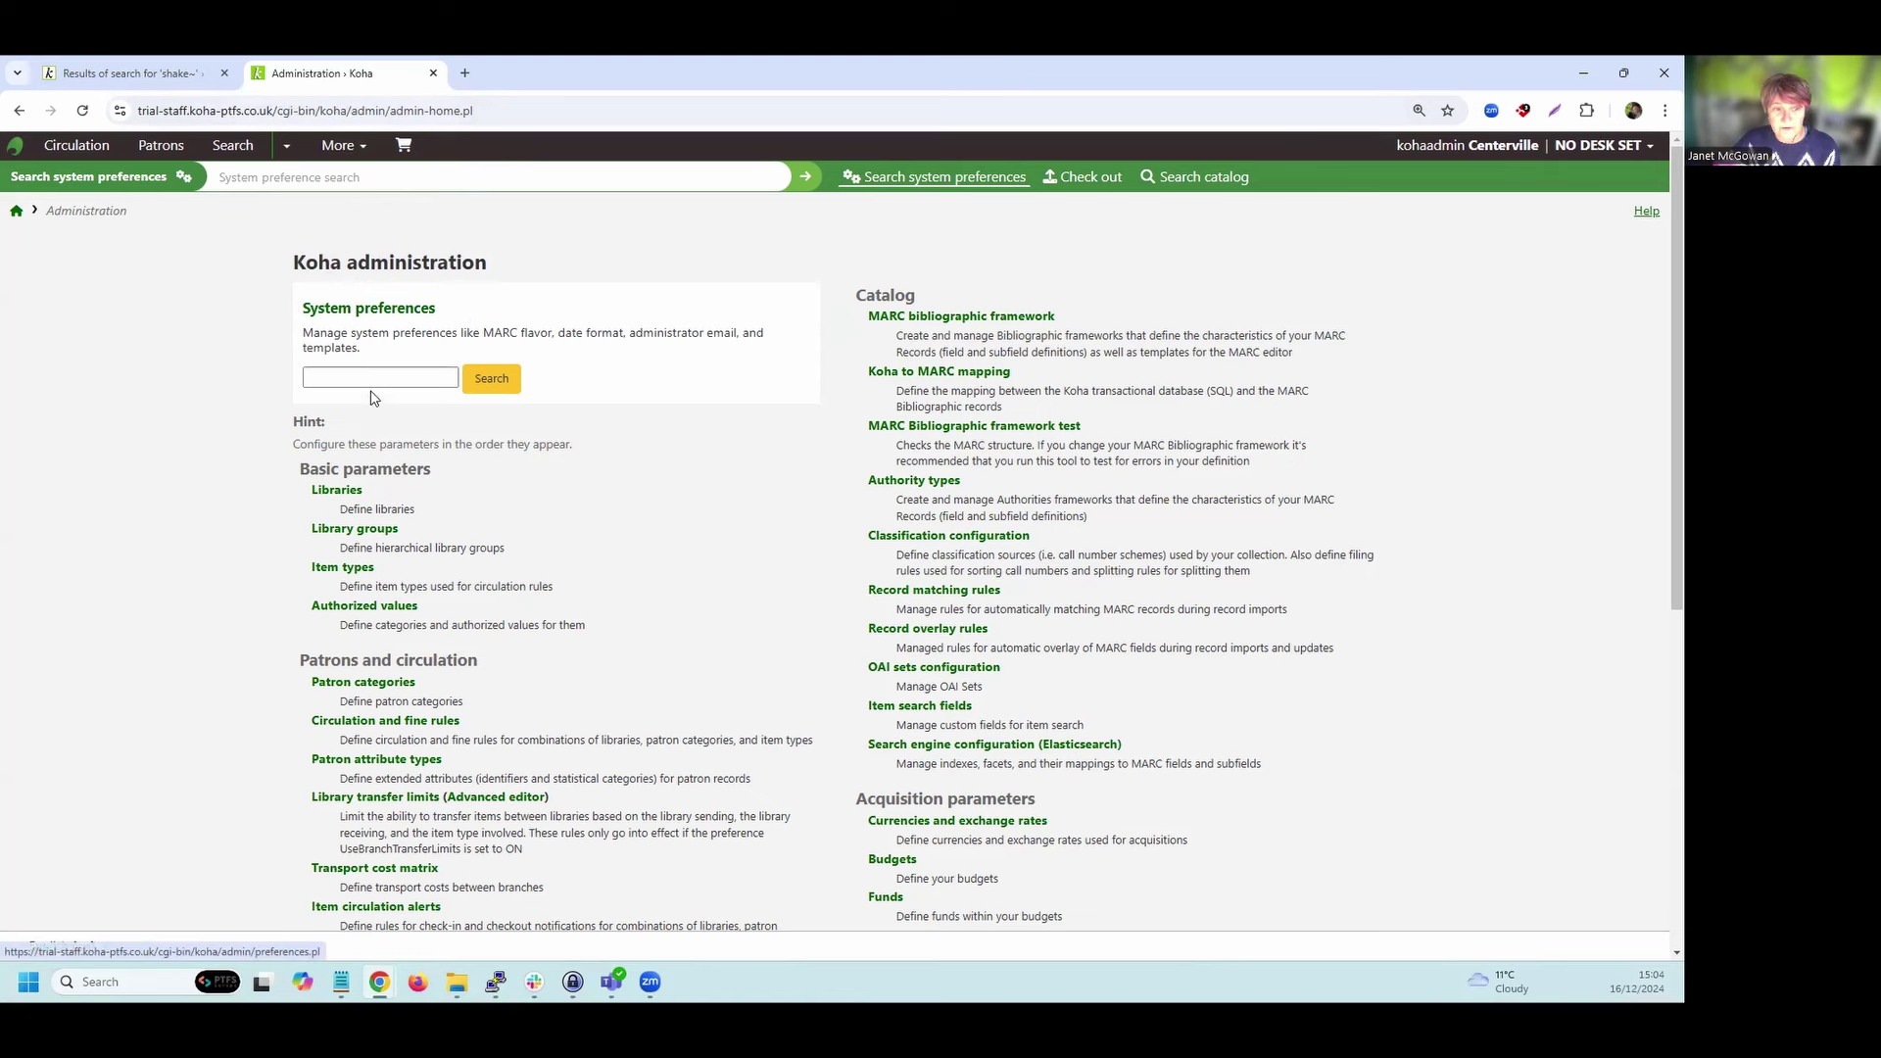
pyautogui.click(420, 378)
pyautogui.write('elastic')
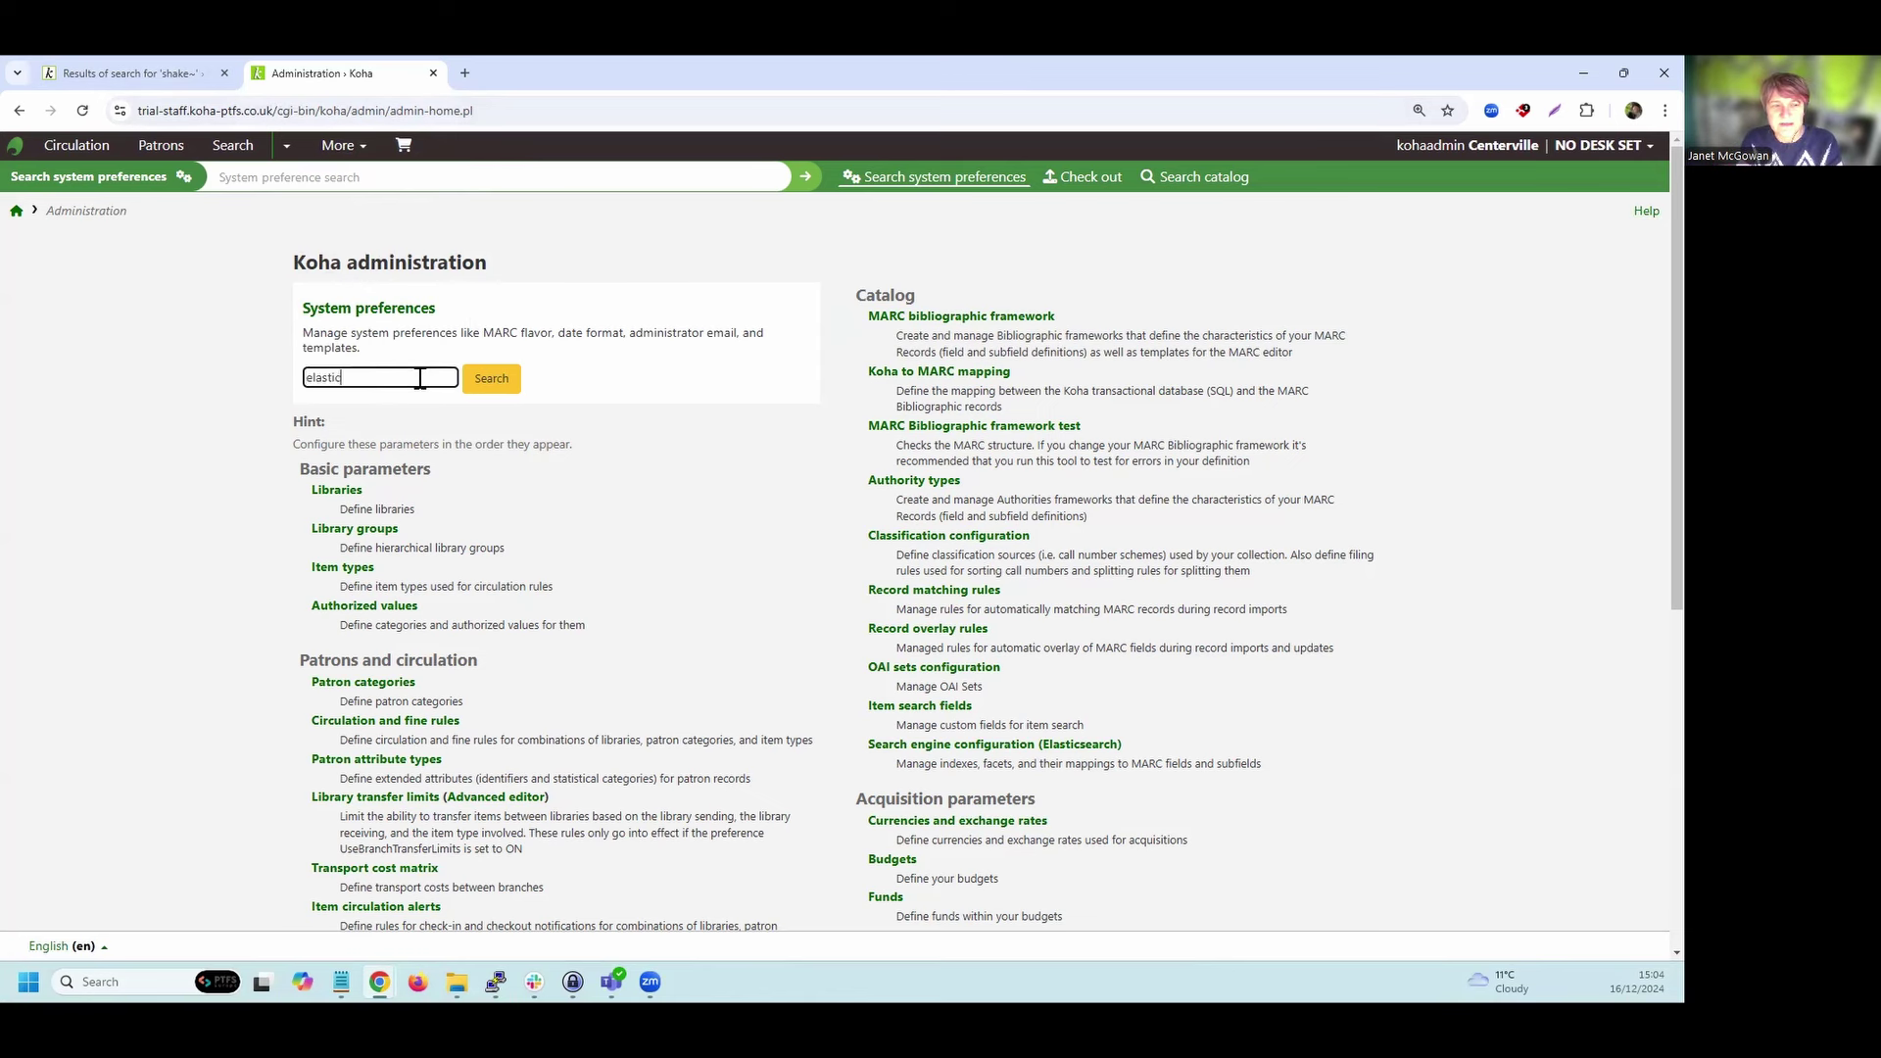
pyautogui.press('Return')
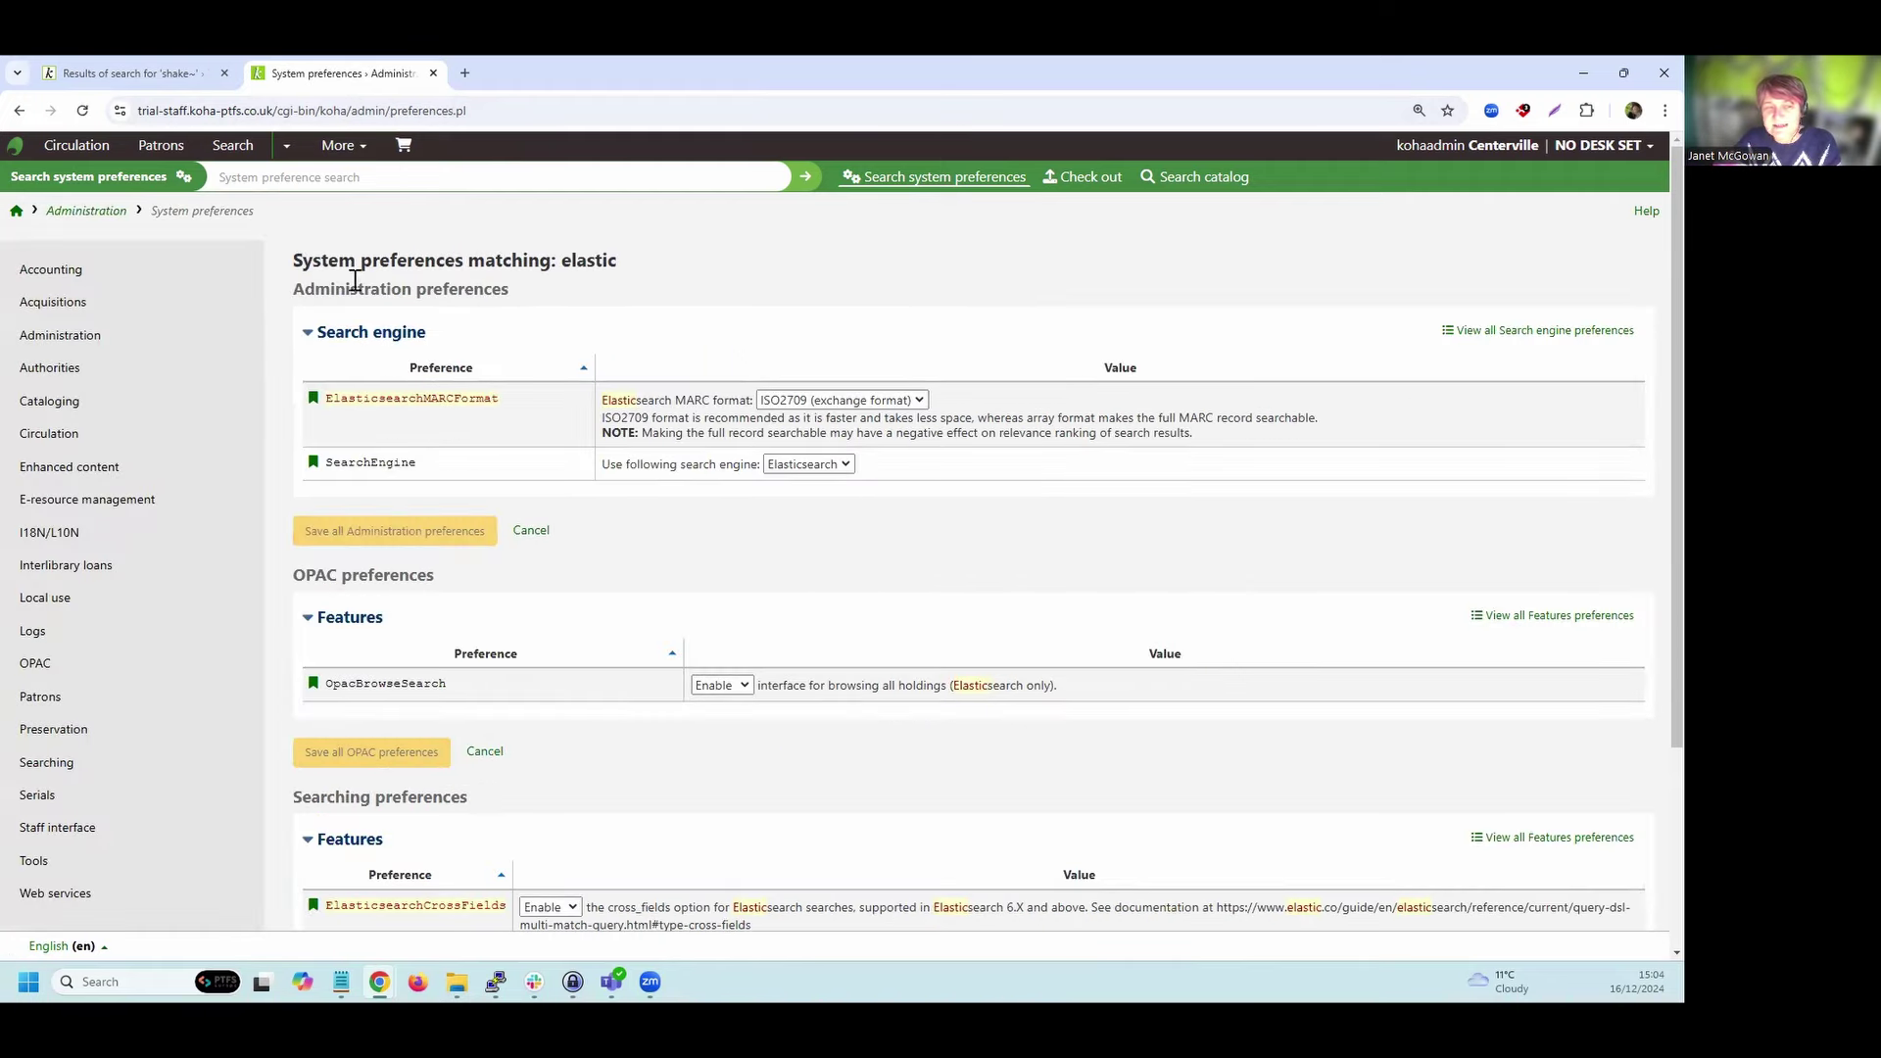
# Check the available search engine options of the SearchEngine preference without changing the selection.
pyautogui.moveTo(326, 469); pyautogui.dragTo(443, 468)
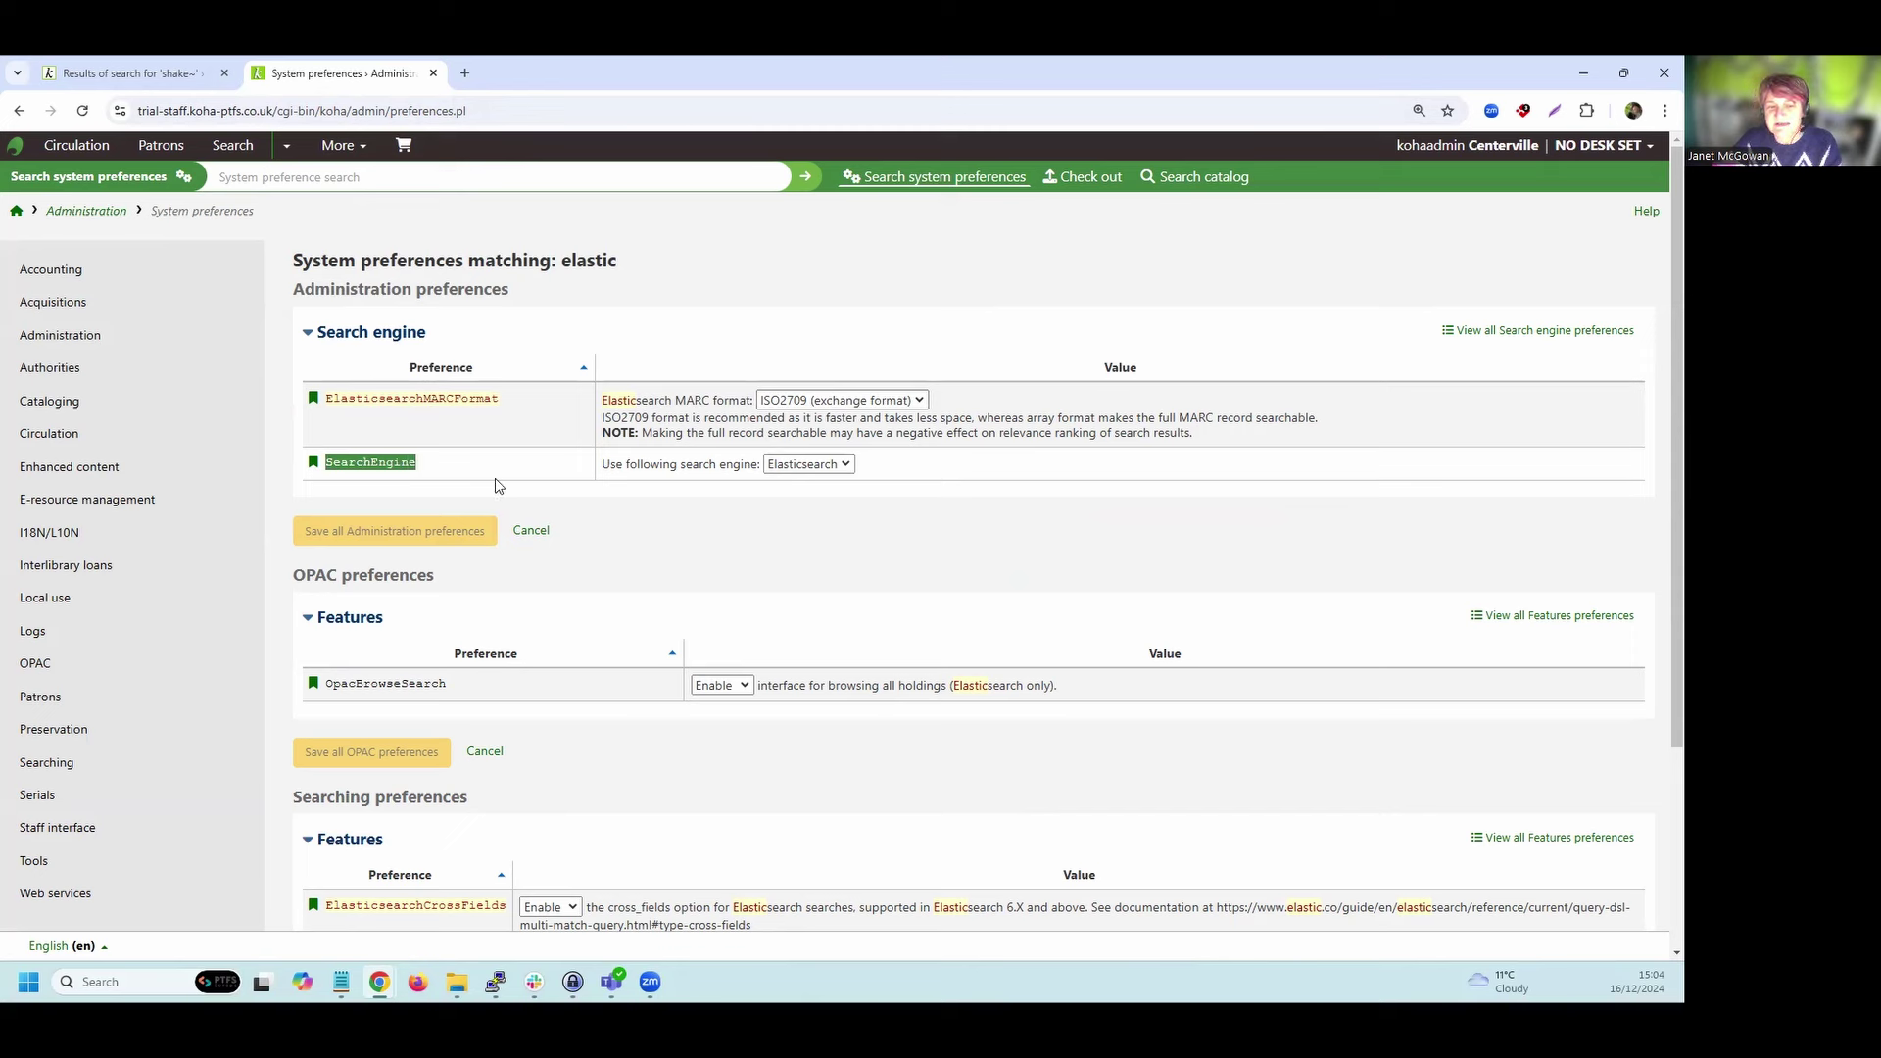
pyautogui.click(641, 505)
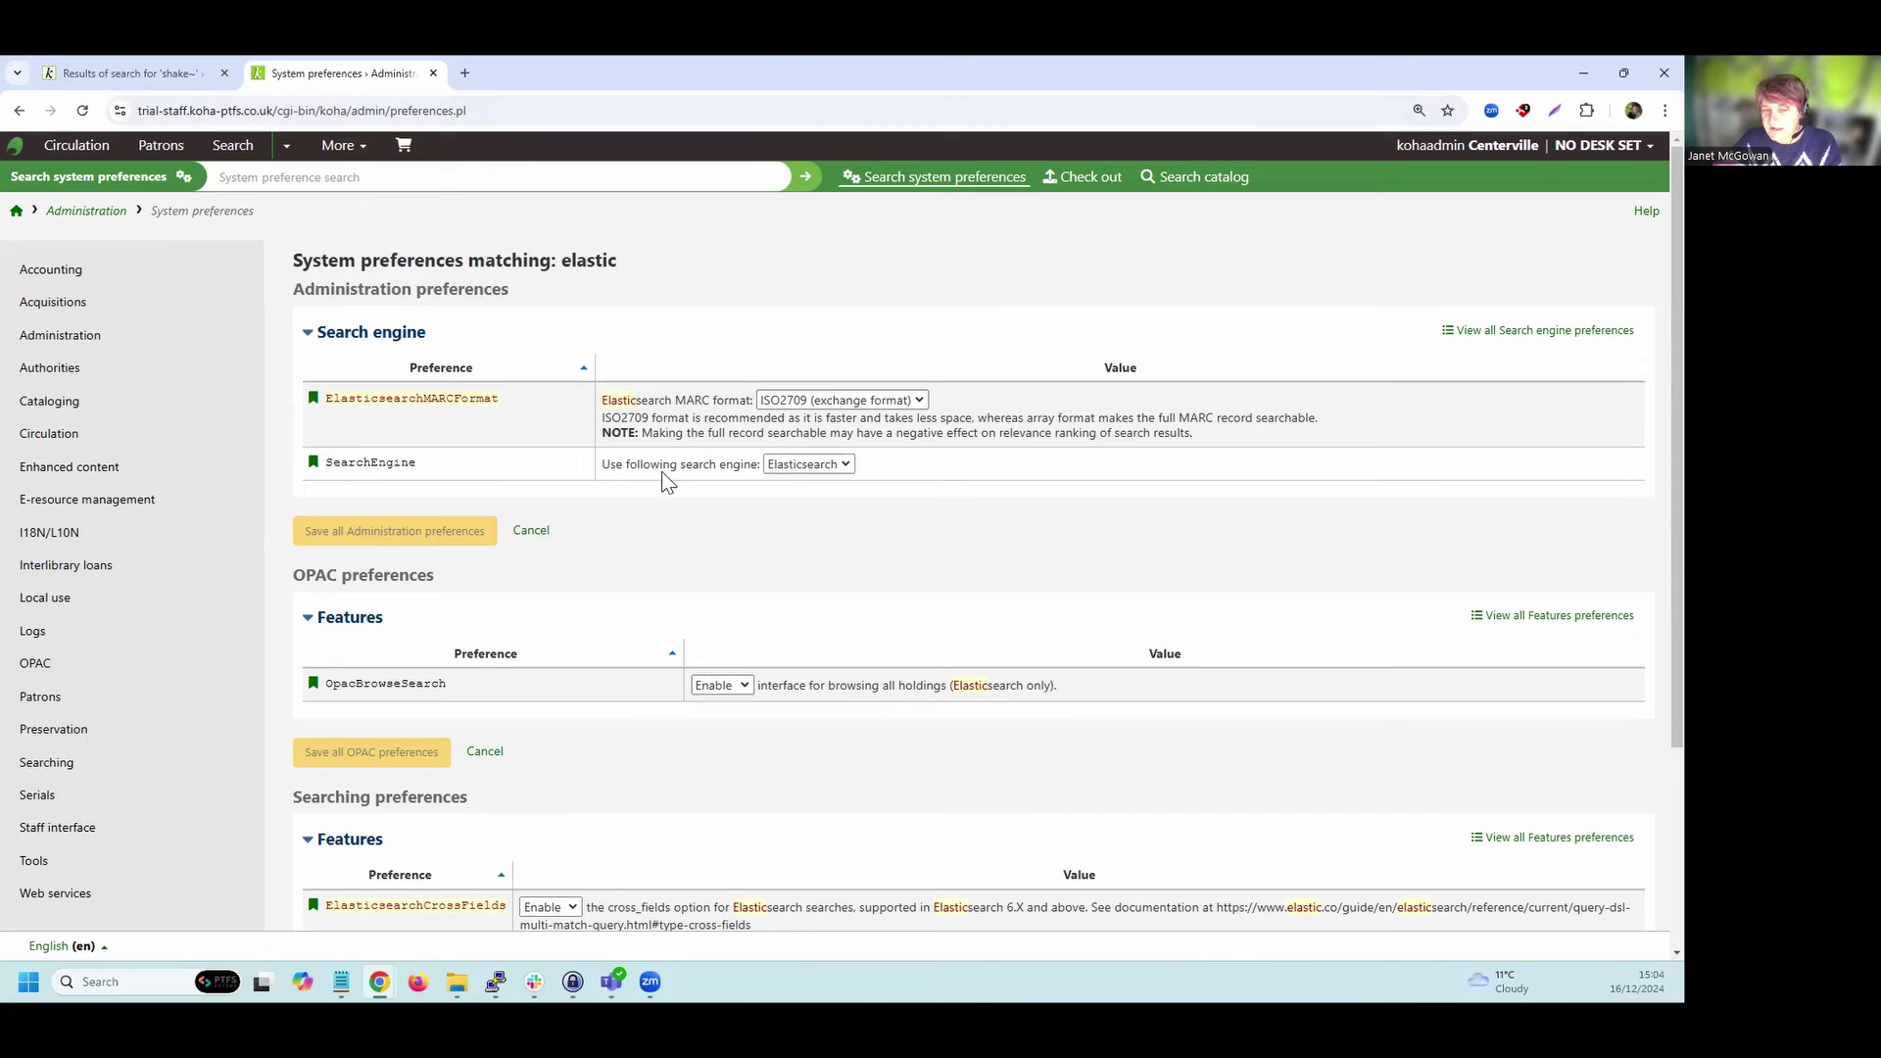
pyautogui.click(837, 470)
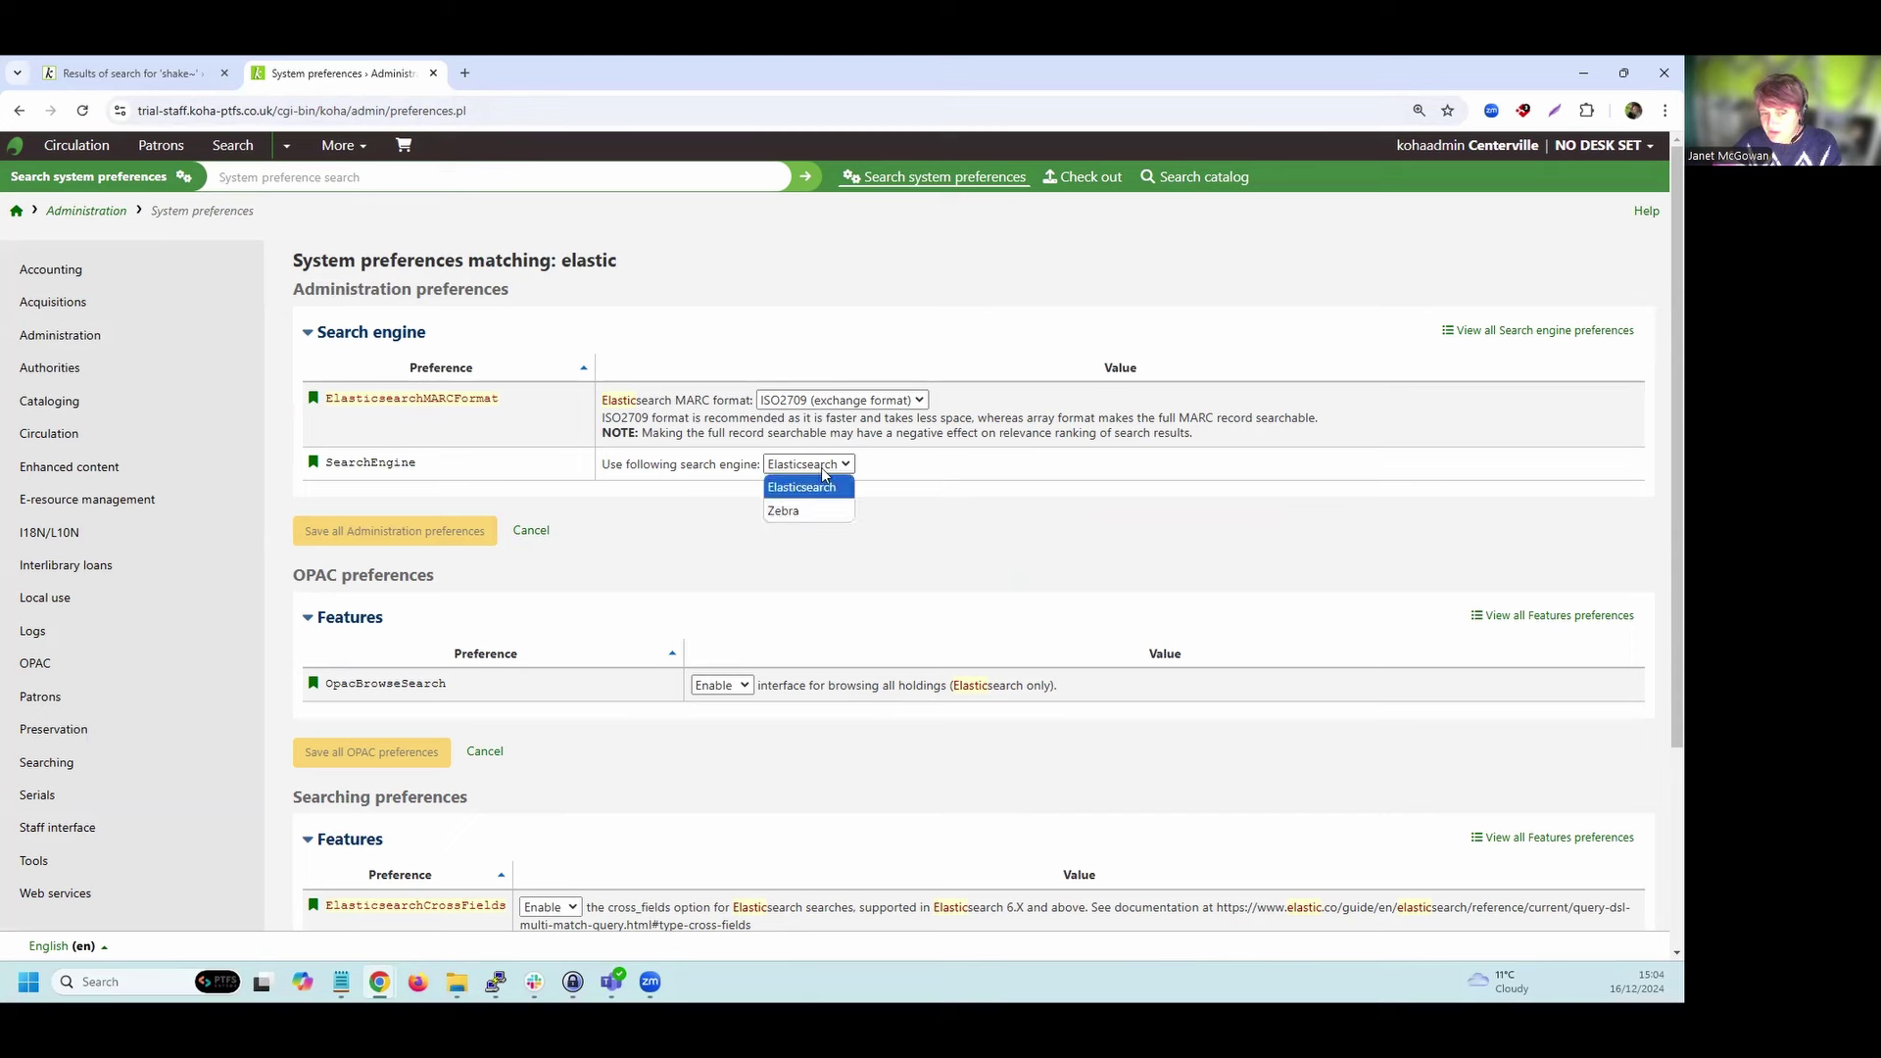
pyautogui.click(933, 508)
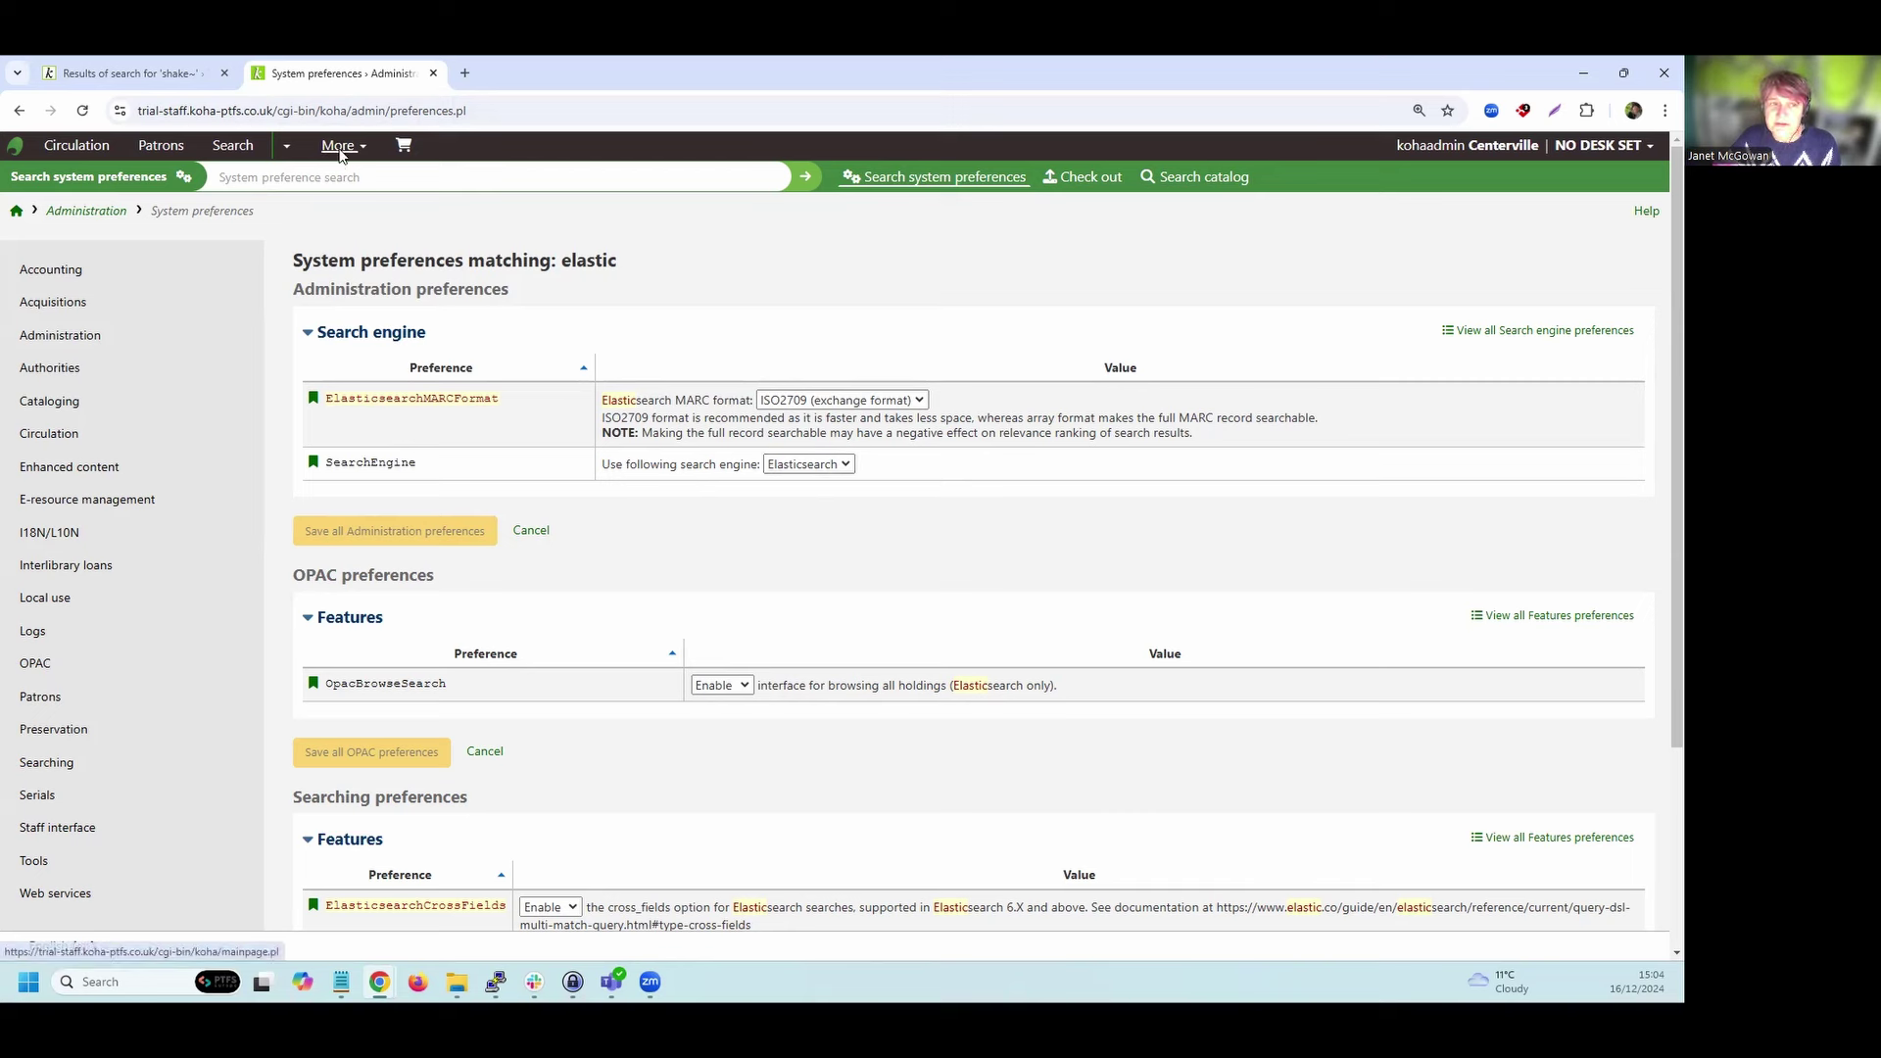
# Return to Koha administration, open the Elasticsearch search engine configuration and look through the search fields and their aliases.
pyautogui.click(90, 218)
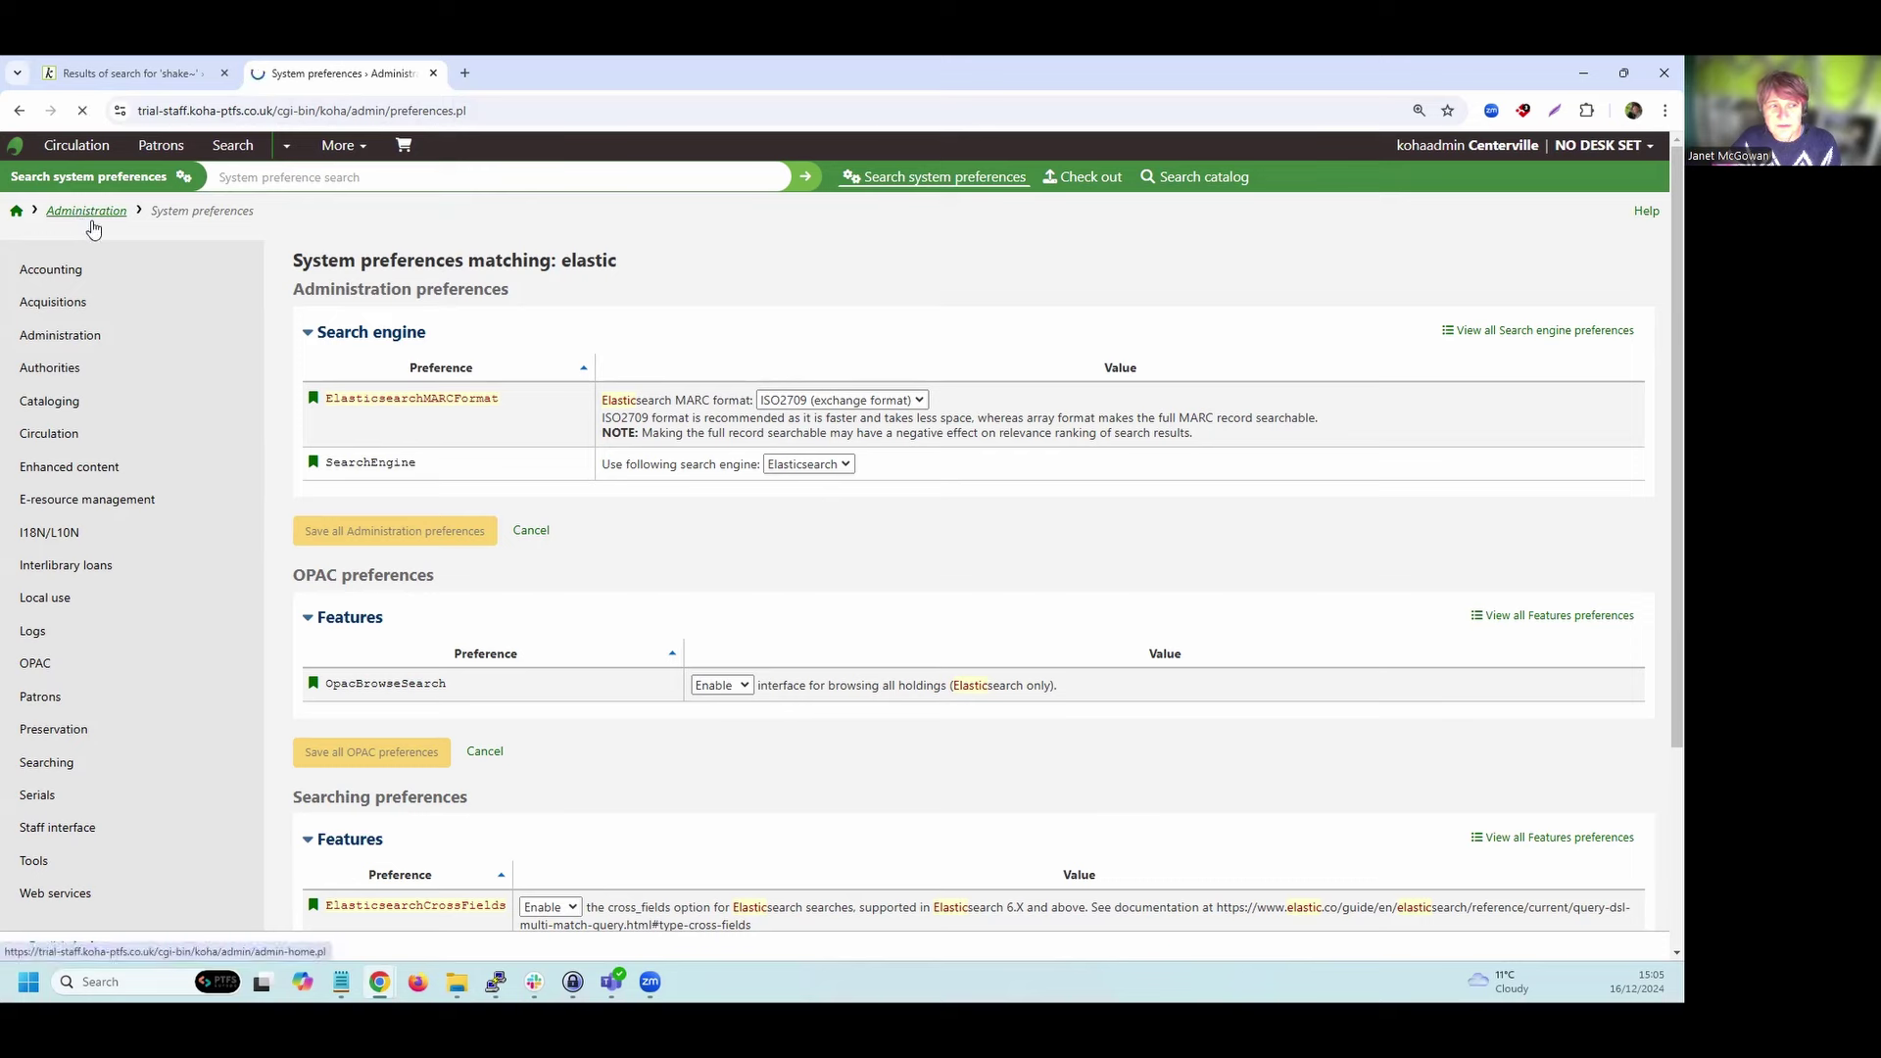
pyautogui.scroll(-2, 931, 579)
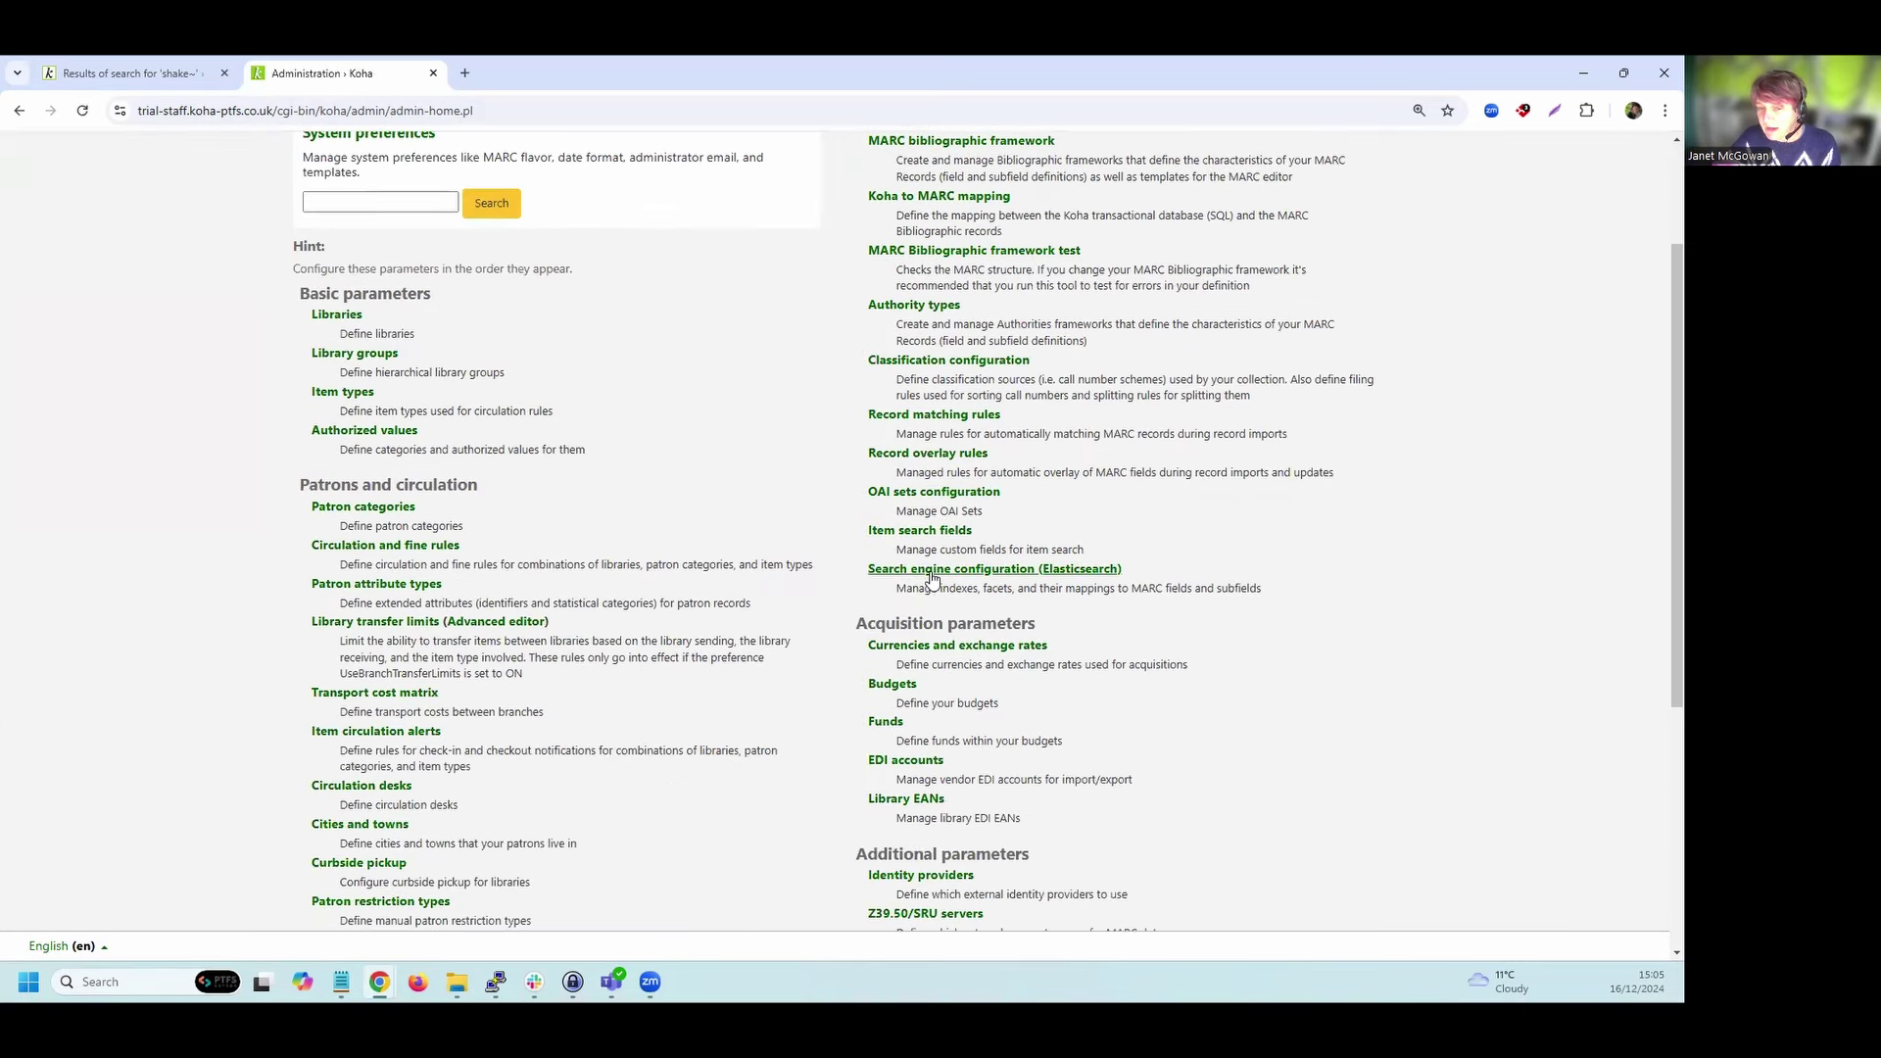
pyautogui.scroll(2, 933, 576)
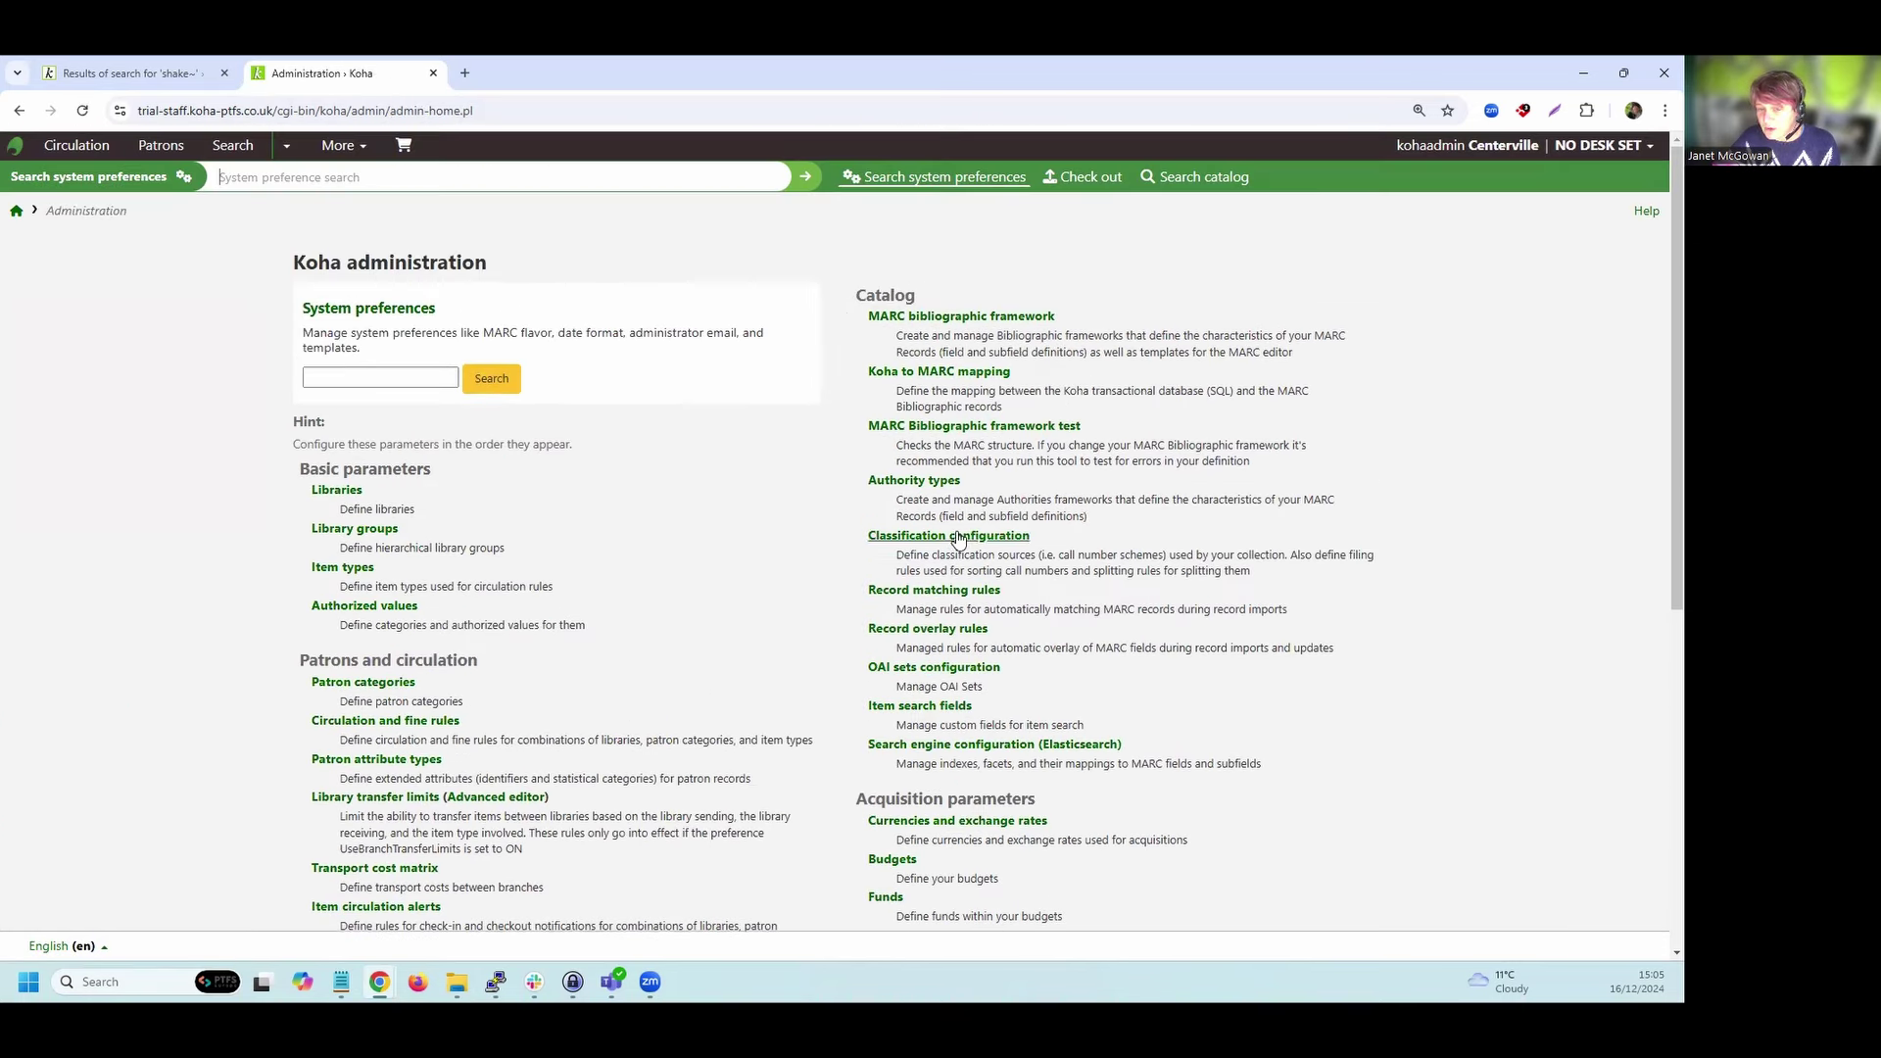
pyautogui.scroll(-2, 958, 539)
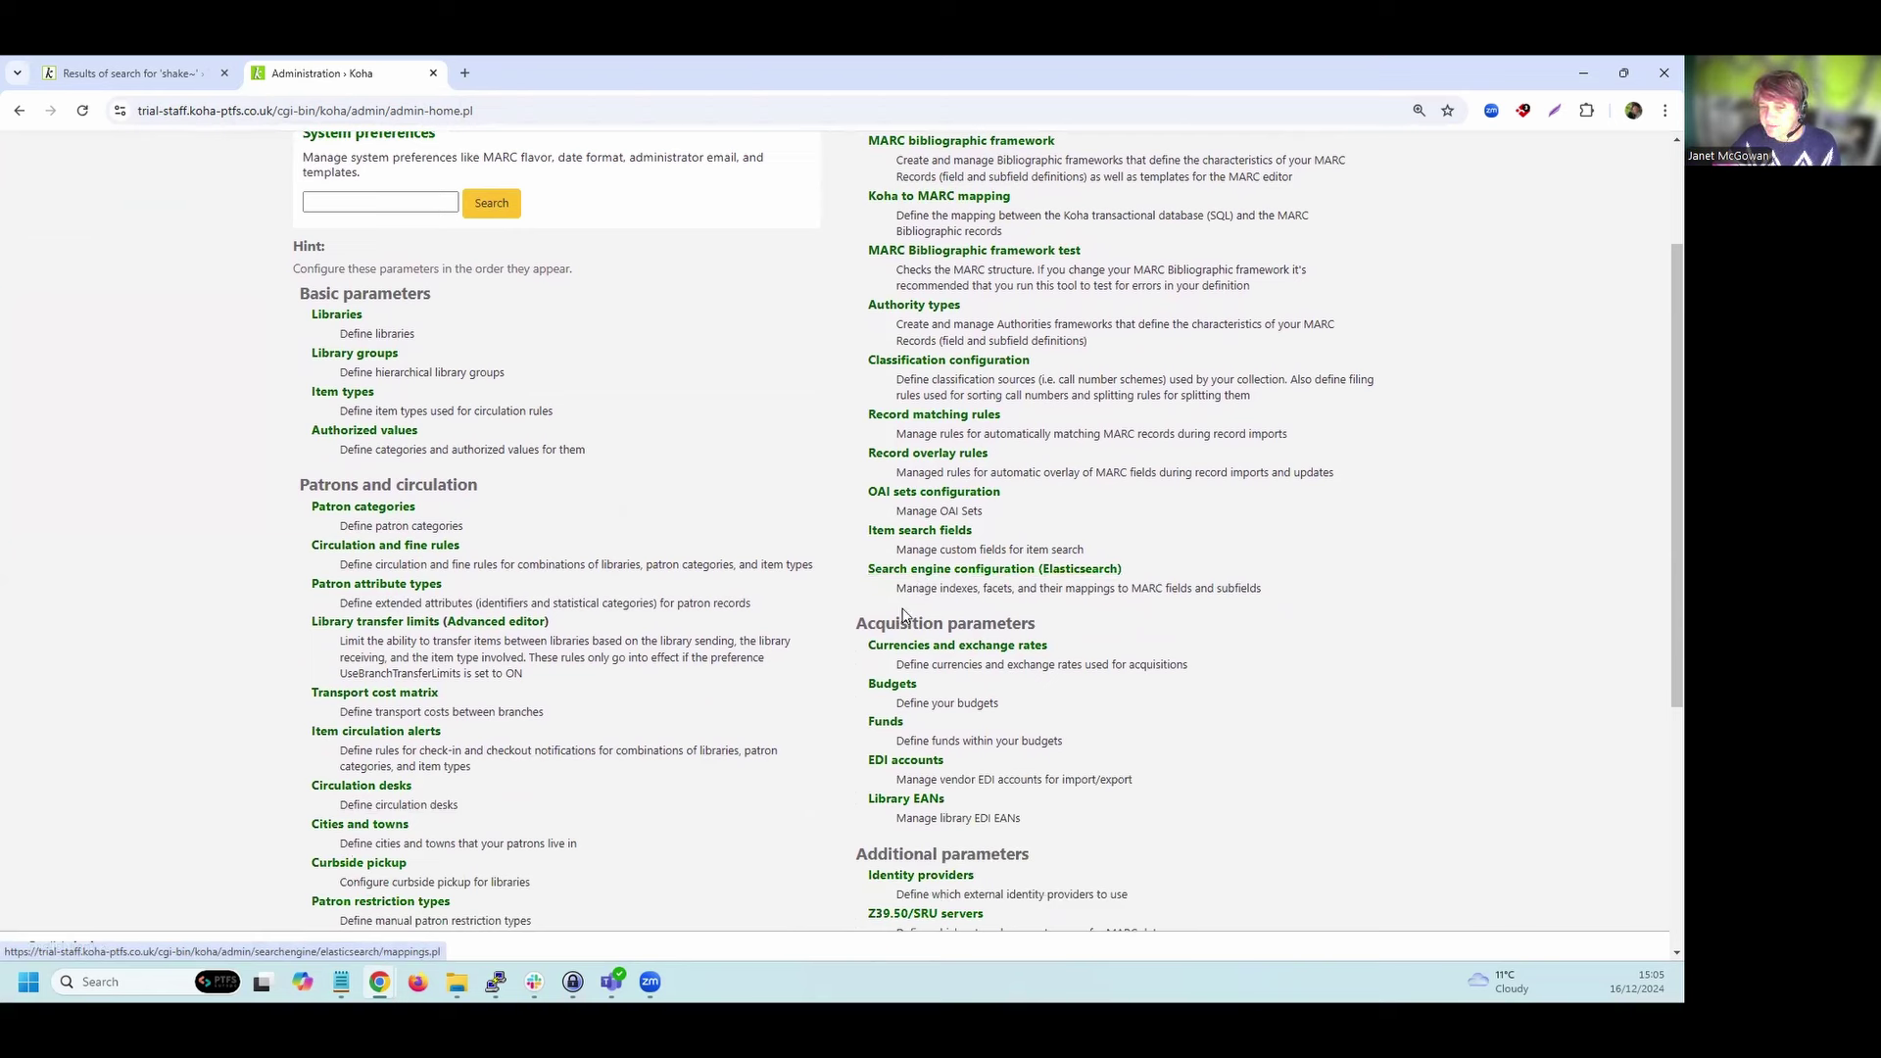
pyautogui.click(976, 572)
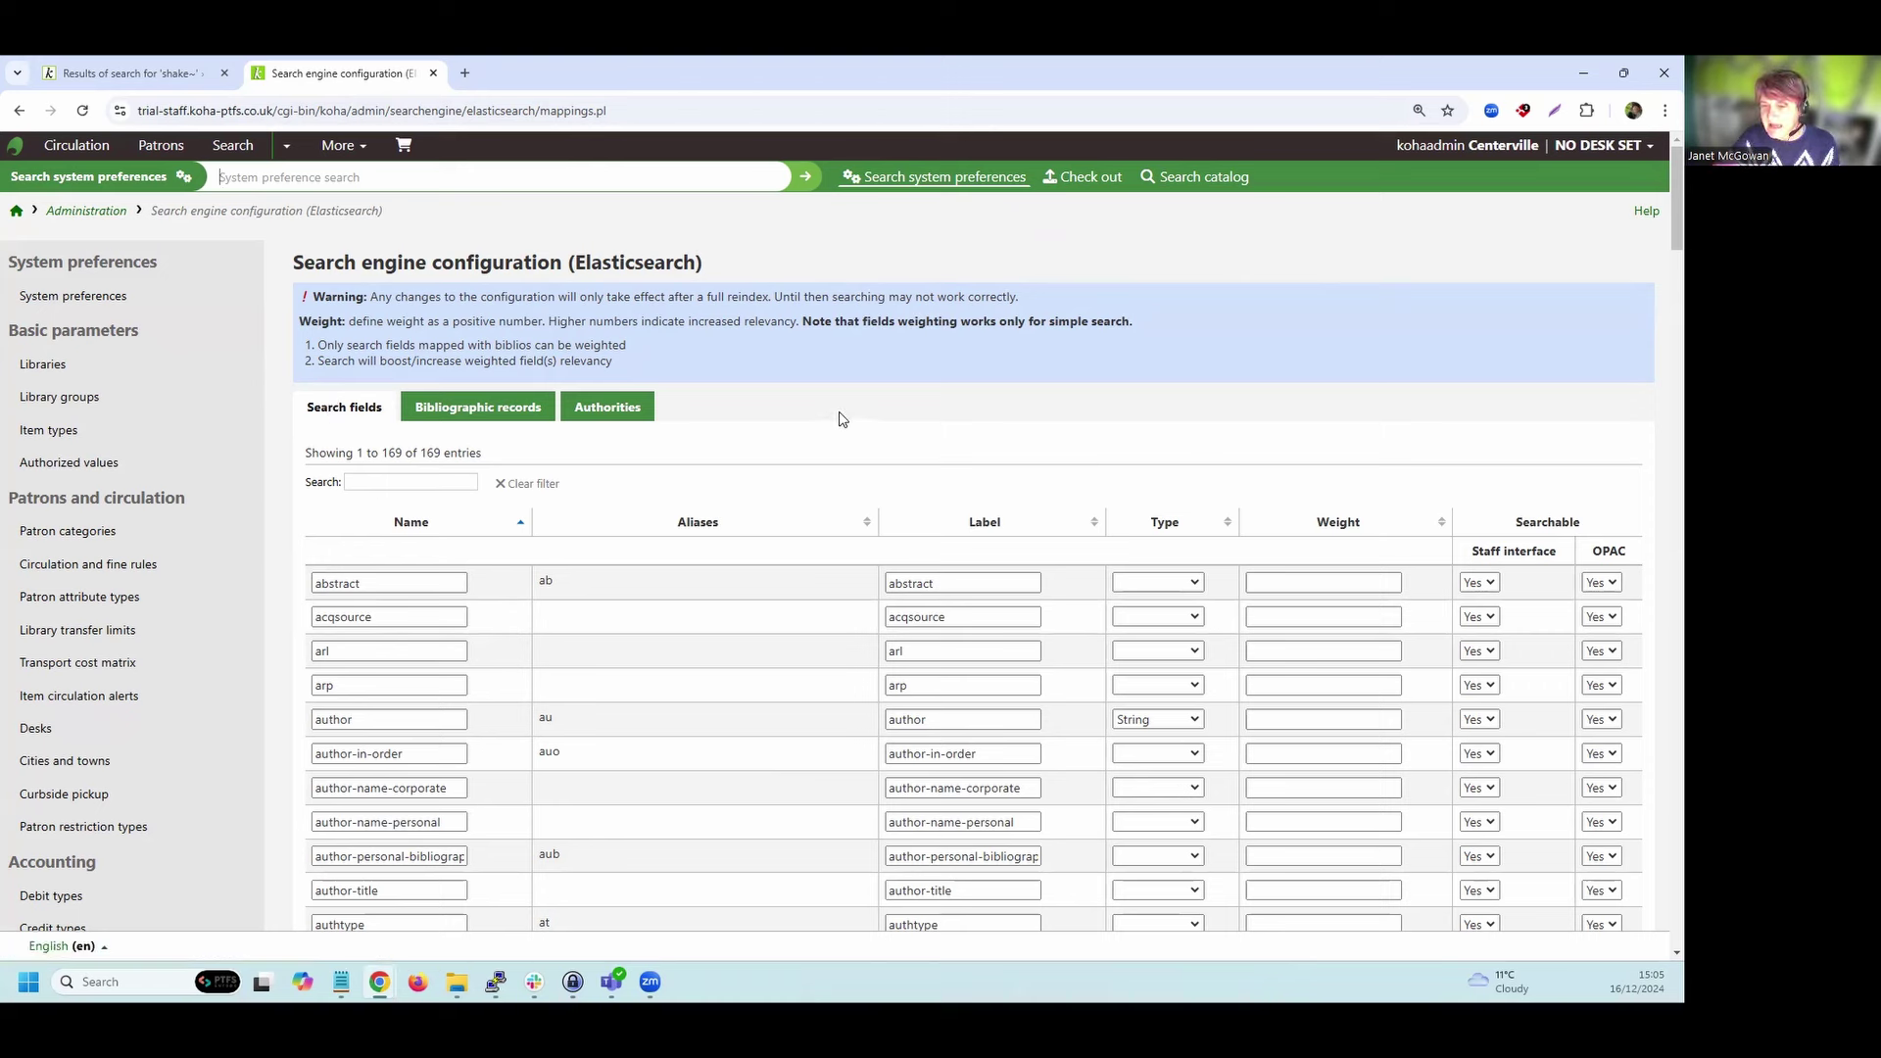
pyautogui.scroll(-1, 826, 413)
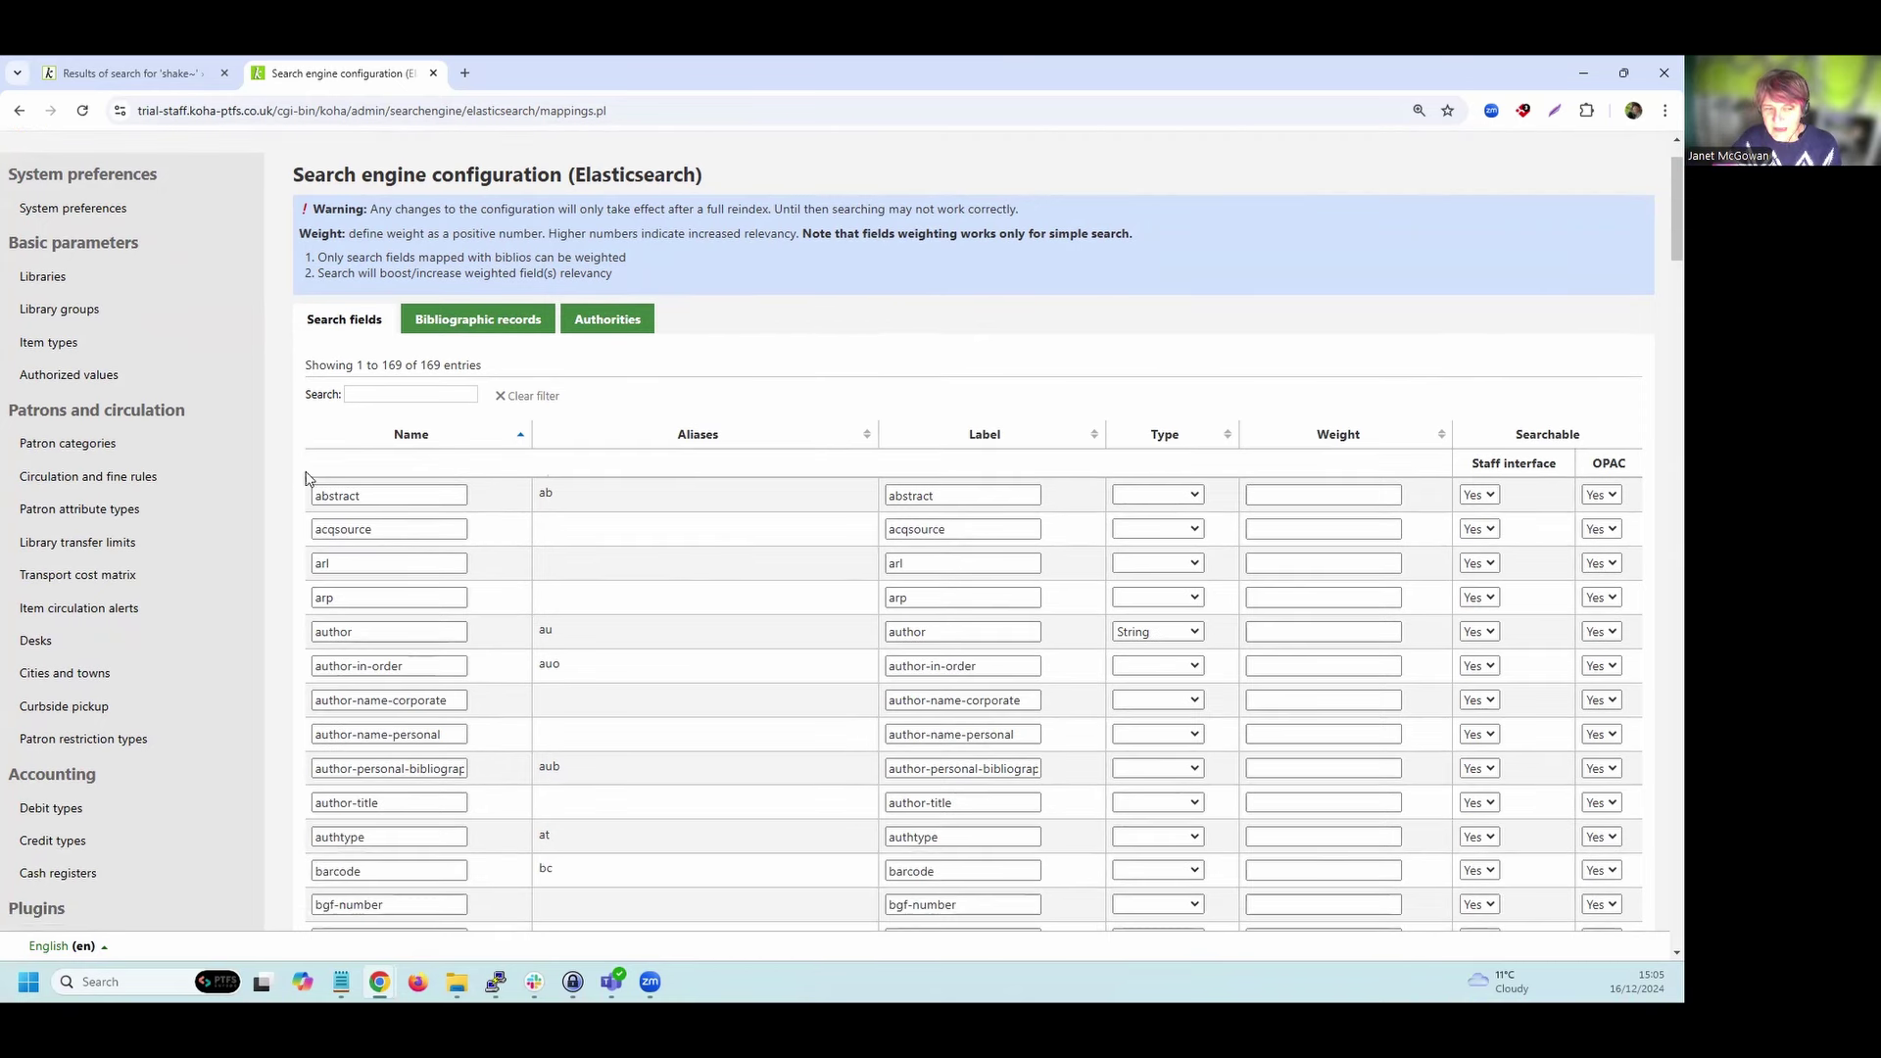
pyautogui.scroll(-2, 501, 645)
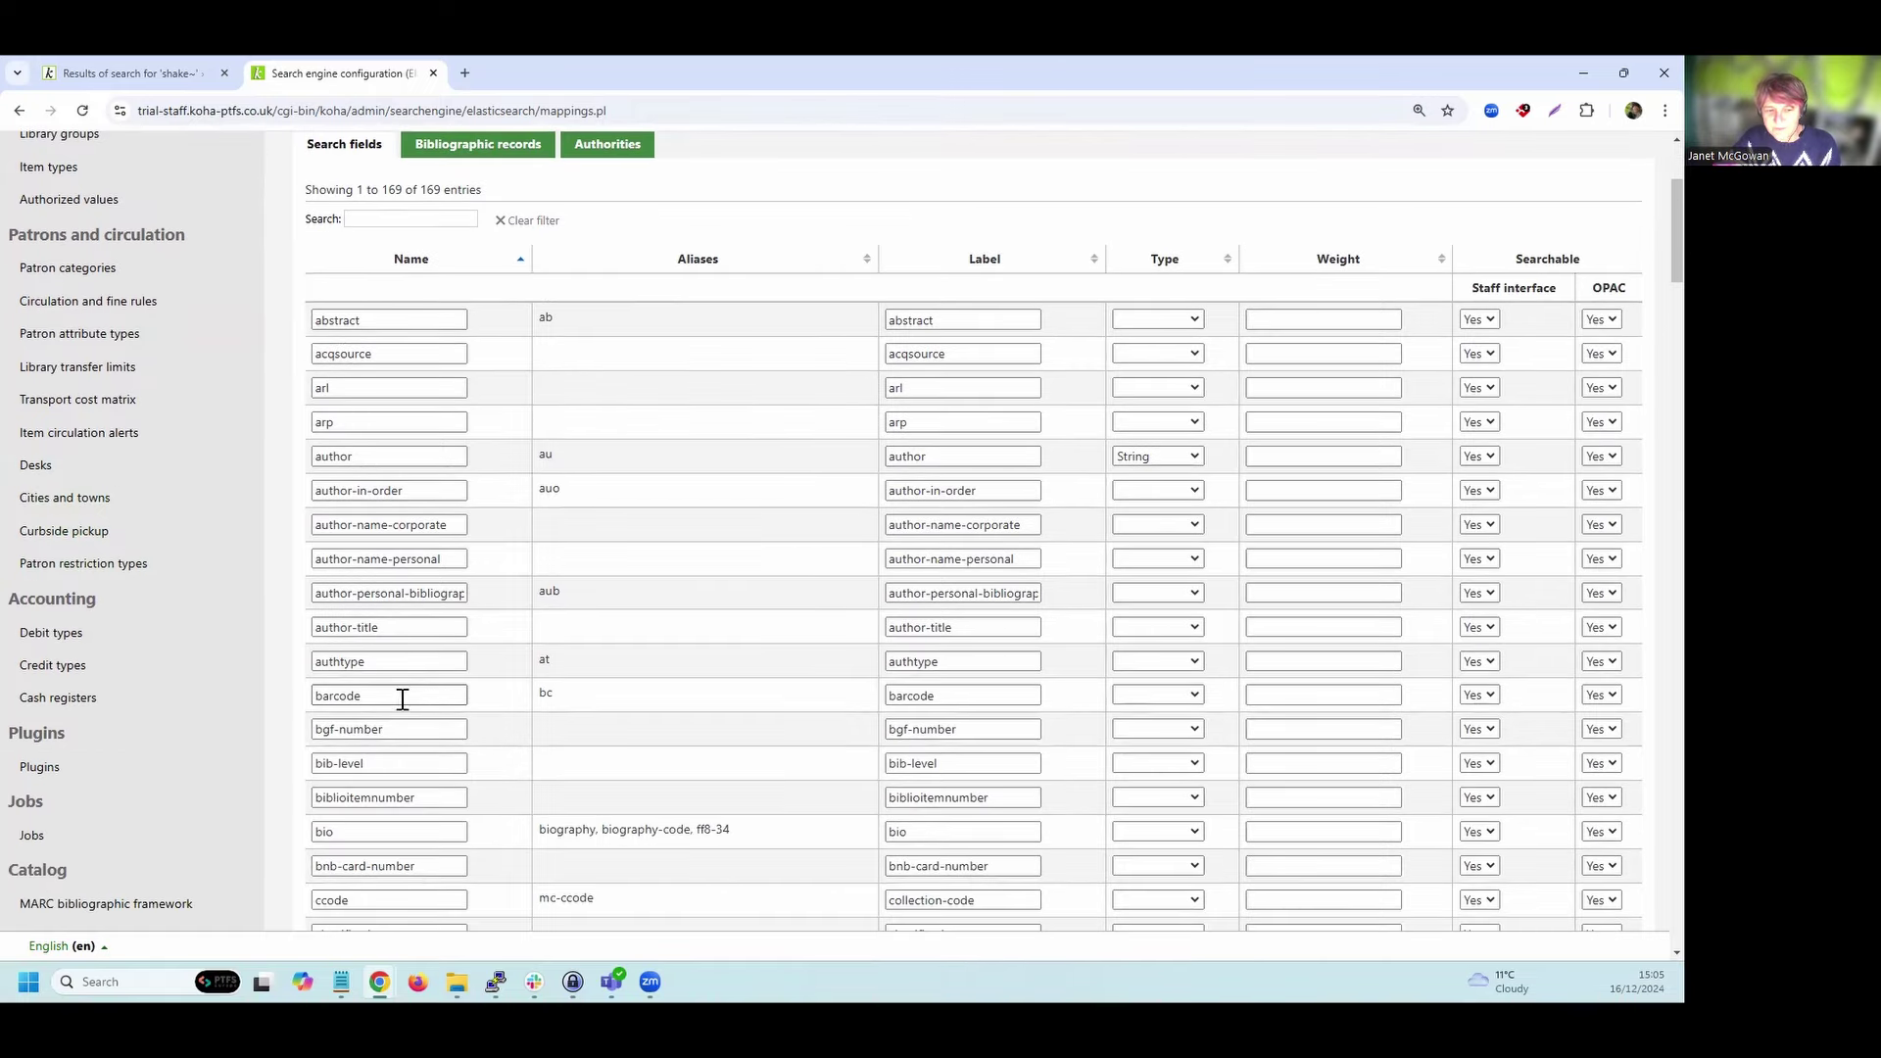
# Look through the full list of search fields, checking their names, aliases, labels, types, weights and searchable settings.
pyautogui.scroll(-3, 445, 720)
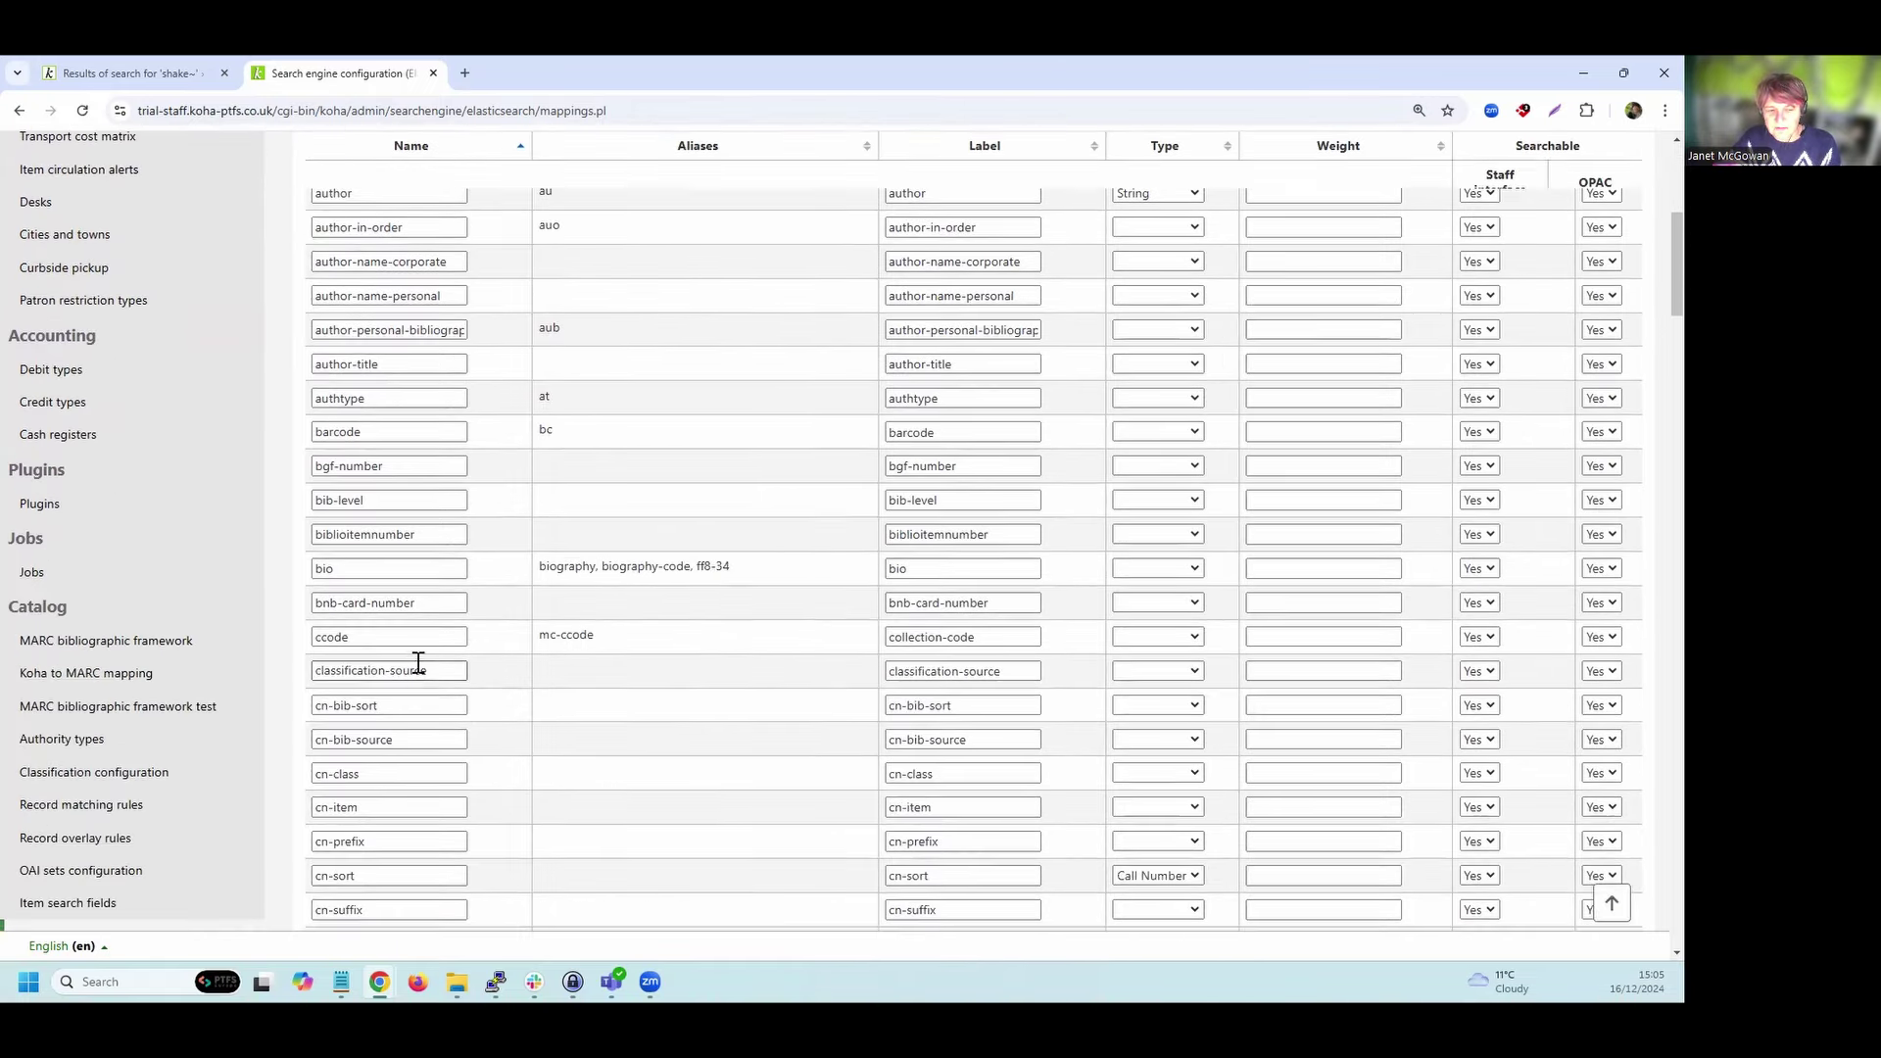
pyautogui.scroll(-5, 418, 663)
pyautogui.scroll(-2, 481, 598)
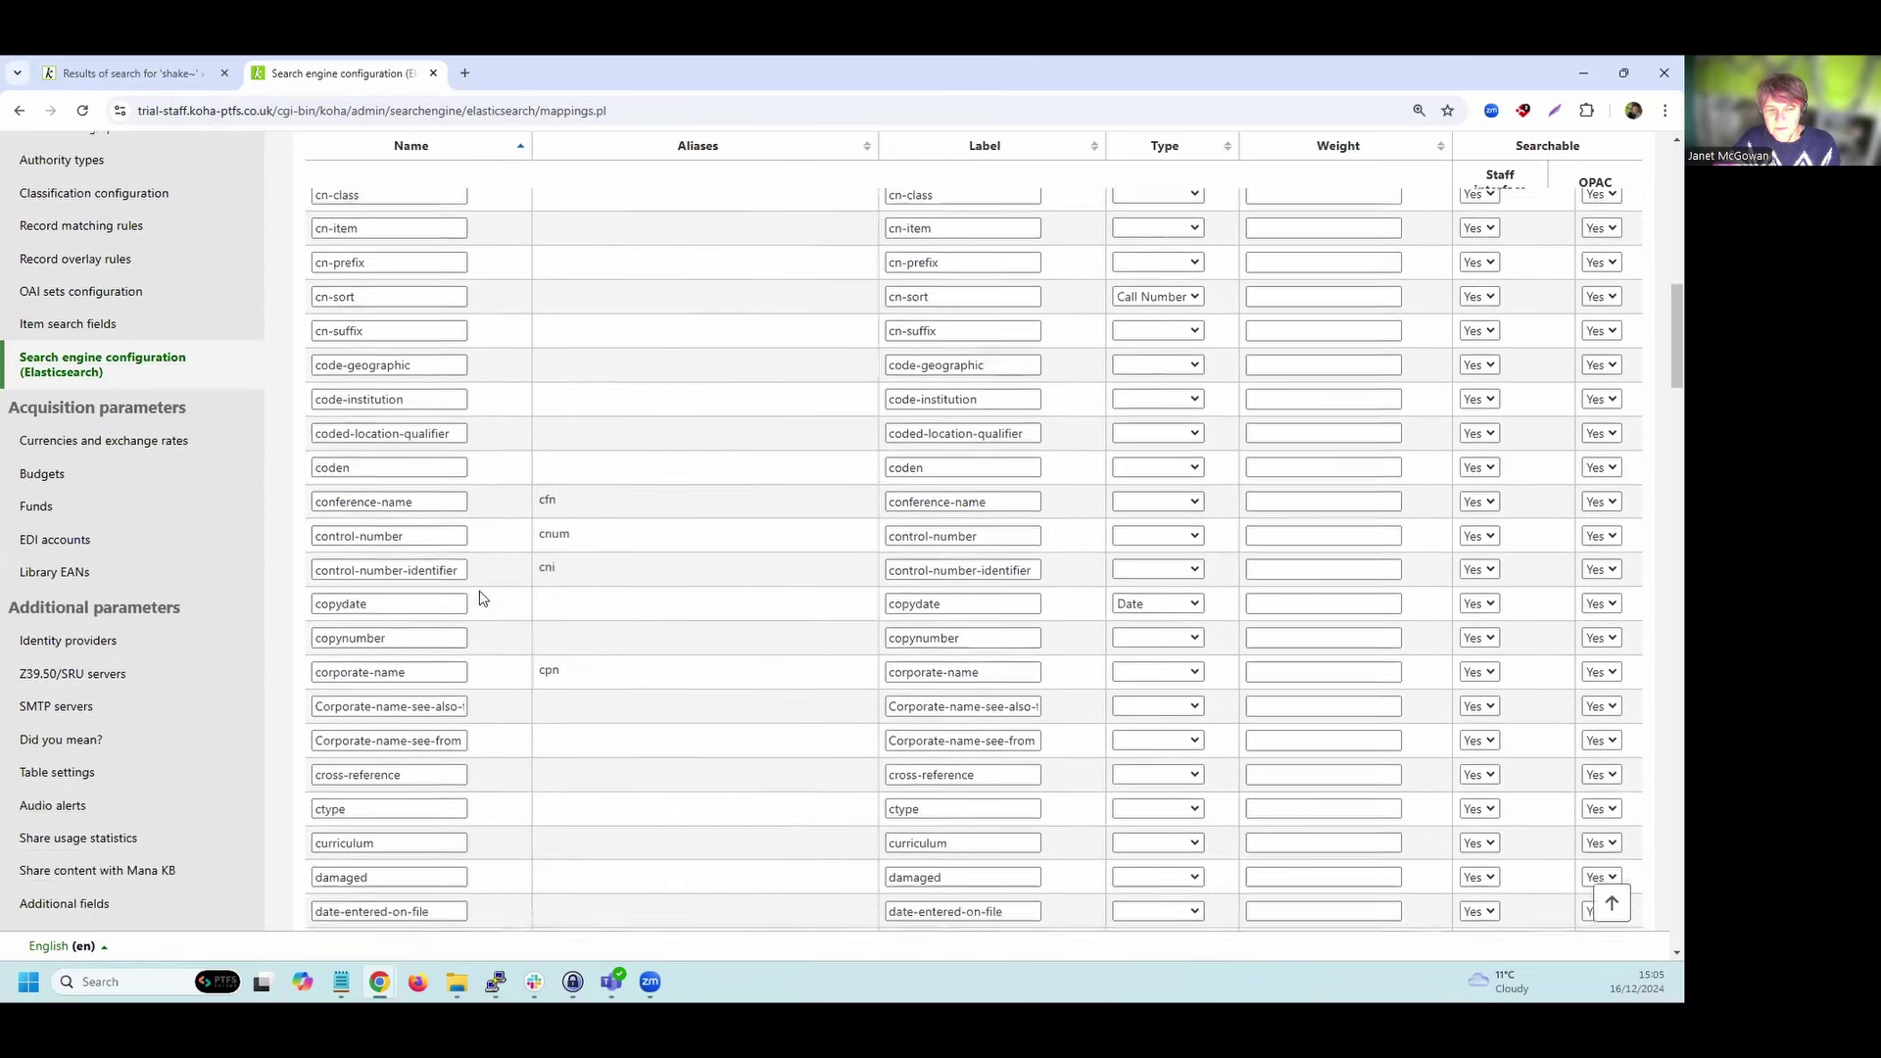
pyautogui.scroll(-2, 529, 730)
pyautogui.scroll(-3, 470, 718)
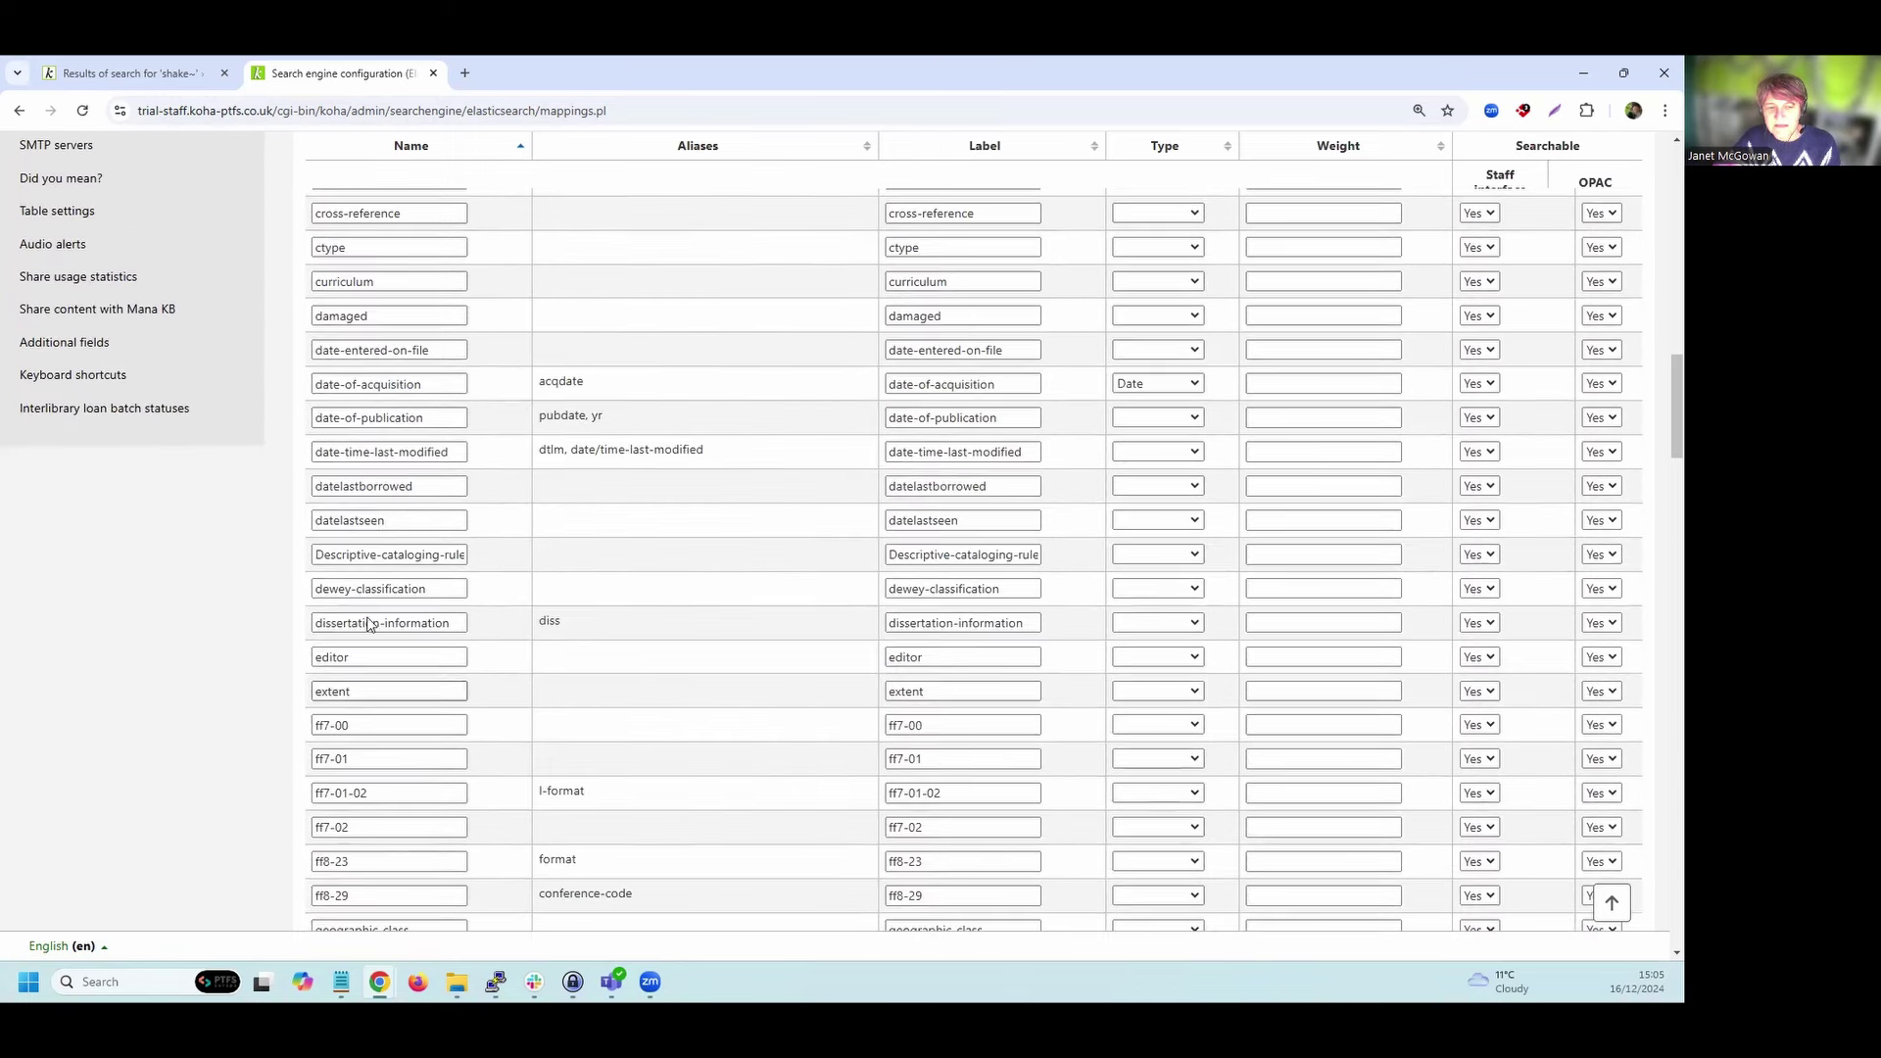
pyautogui.scroll(-4, 747, 714)
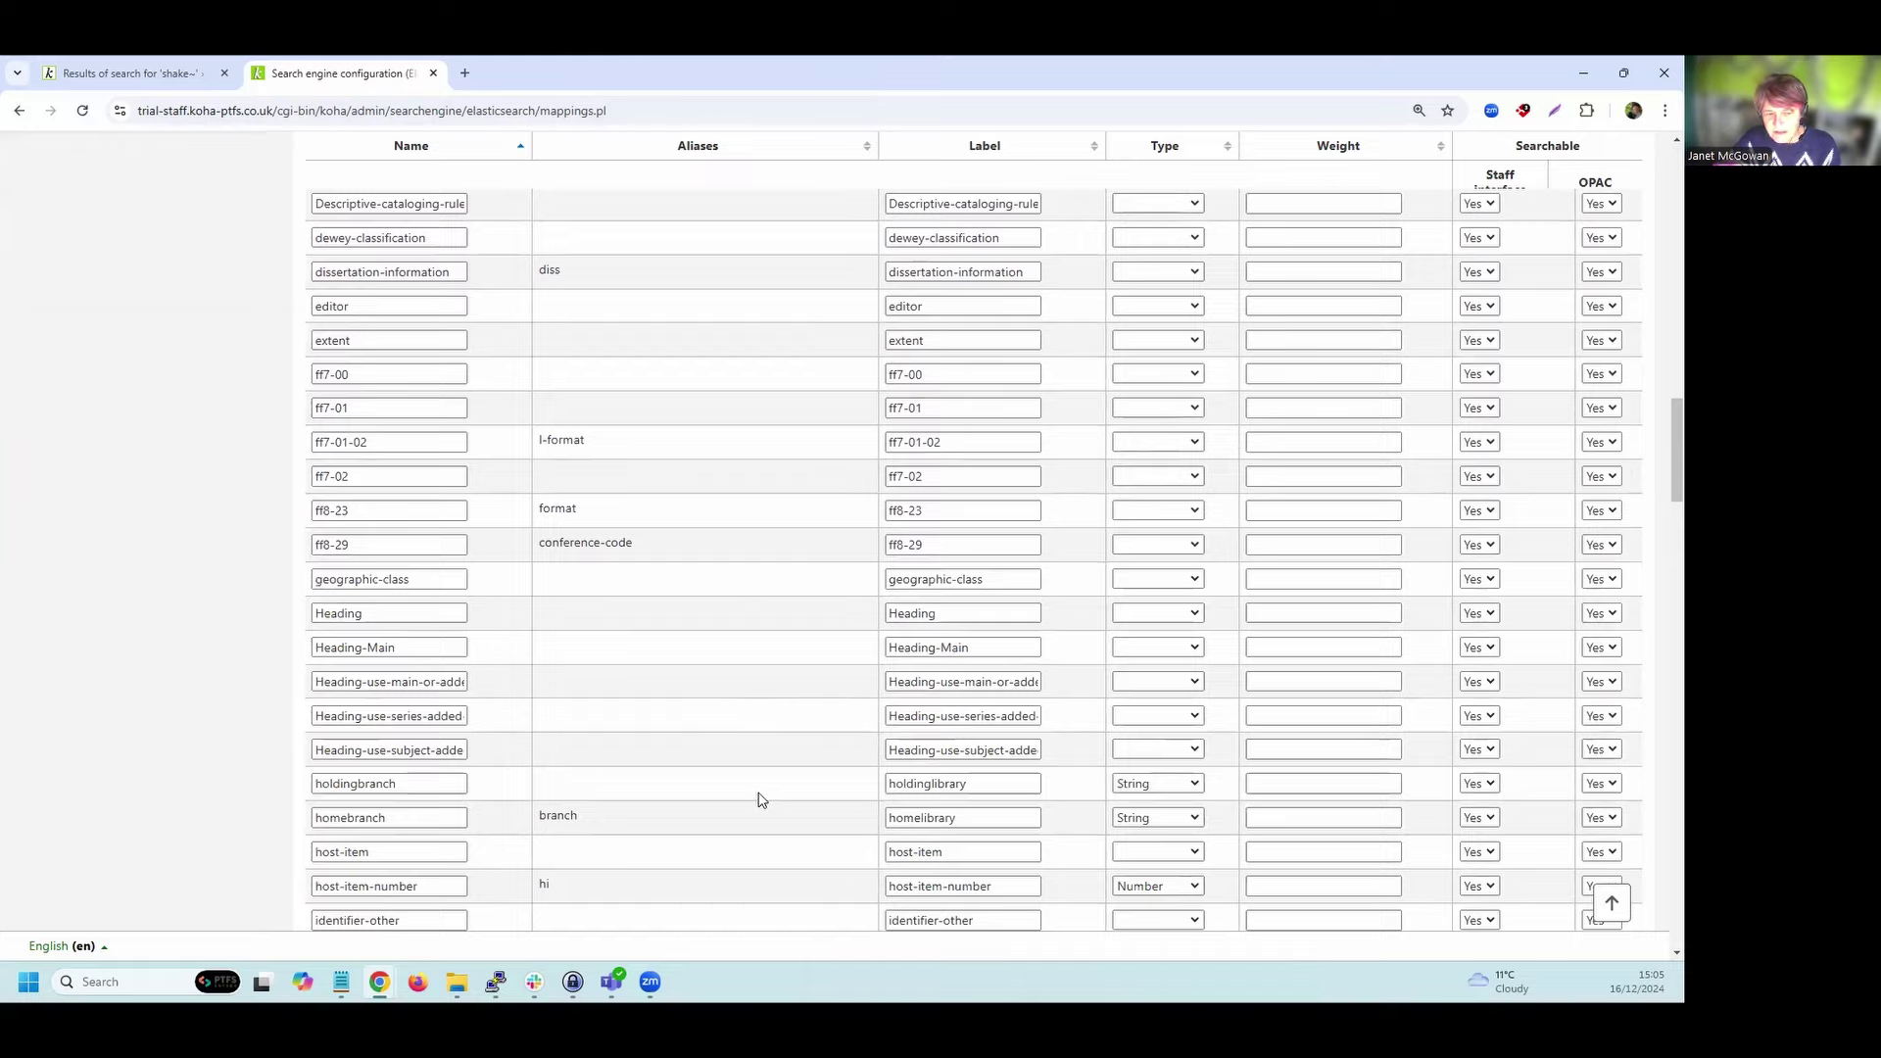
pyautogui.scroll(-3, 724, 788)
pyautogui.scroll(-20, 548, 745)
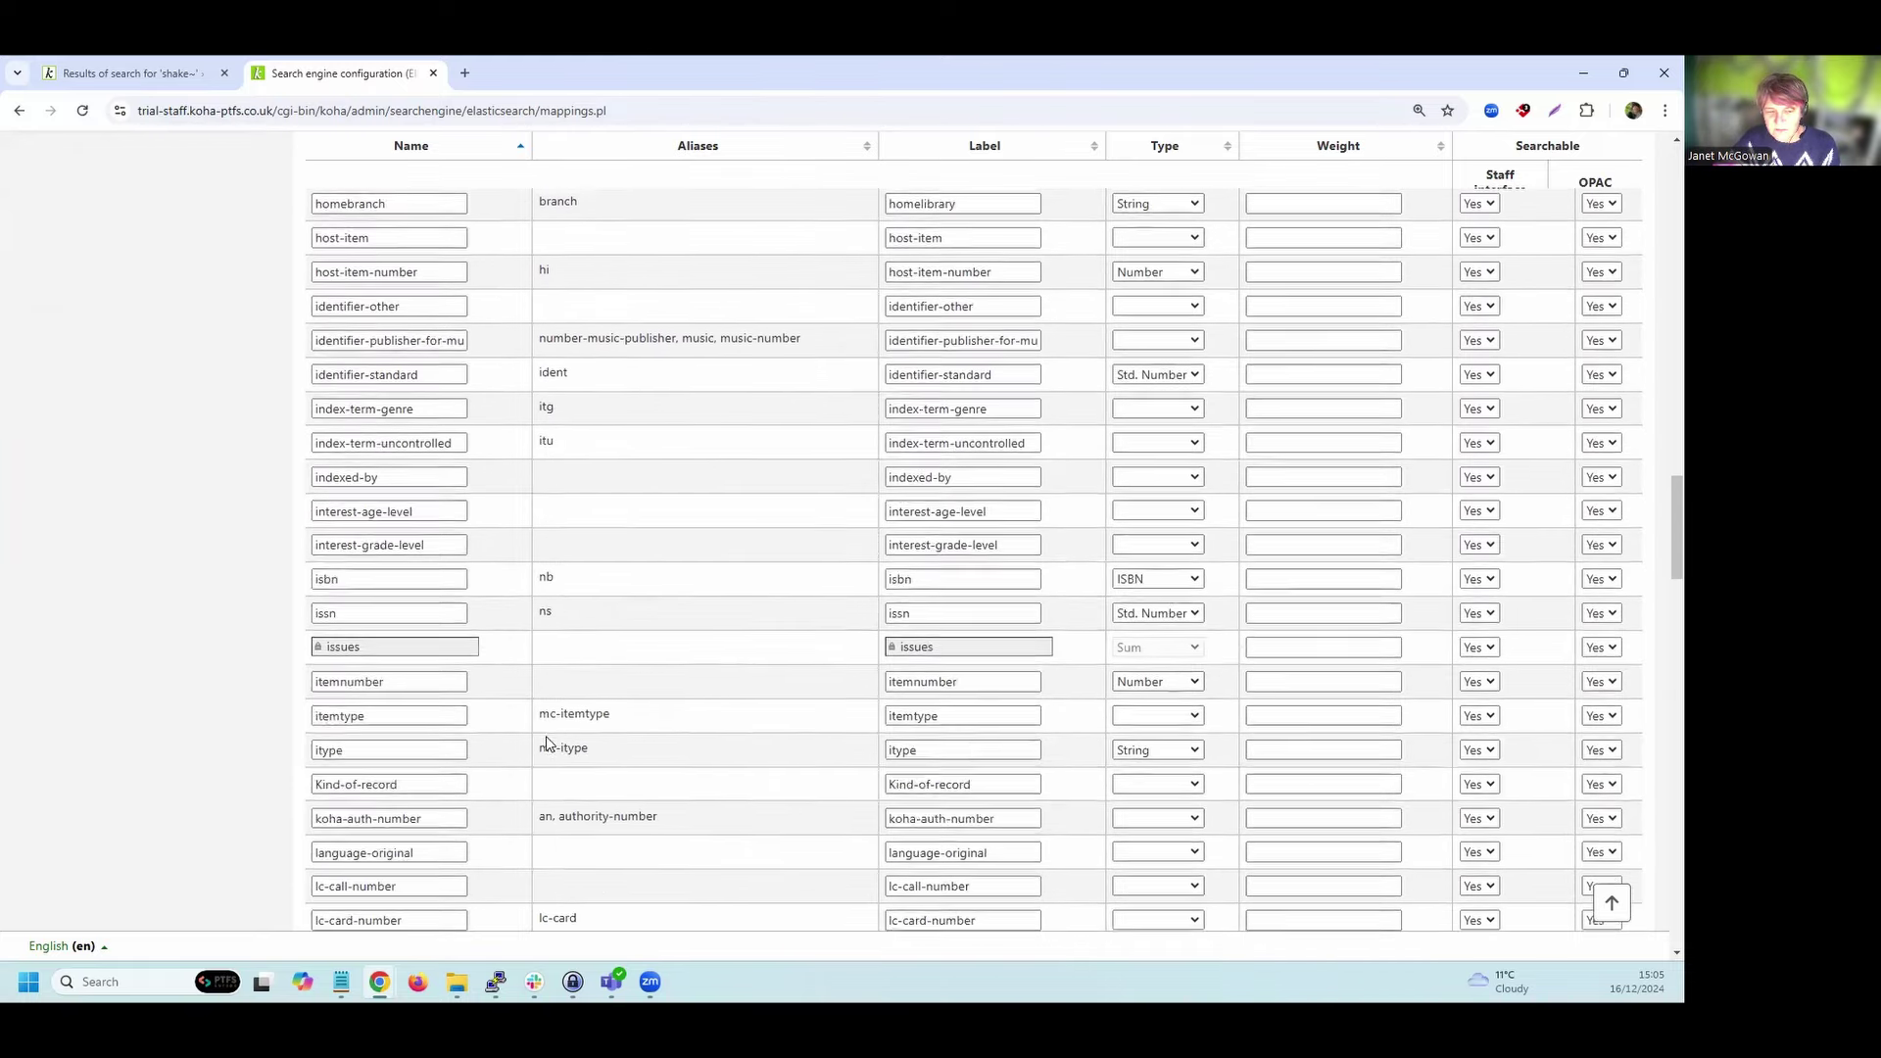
pyautogui.scroll(-1, 548, 743)
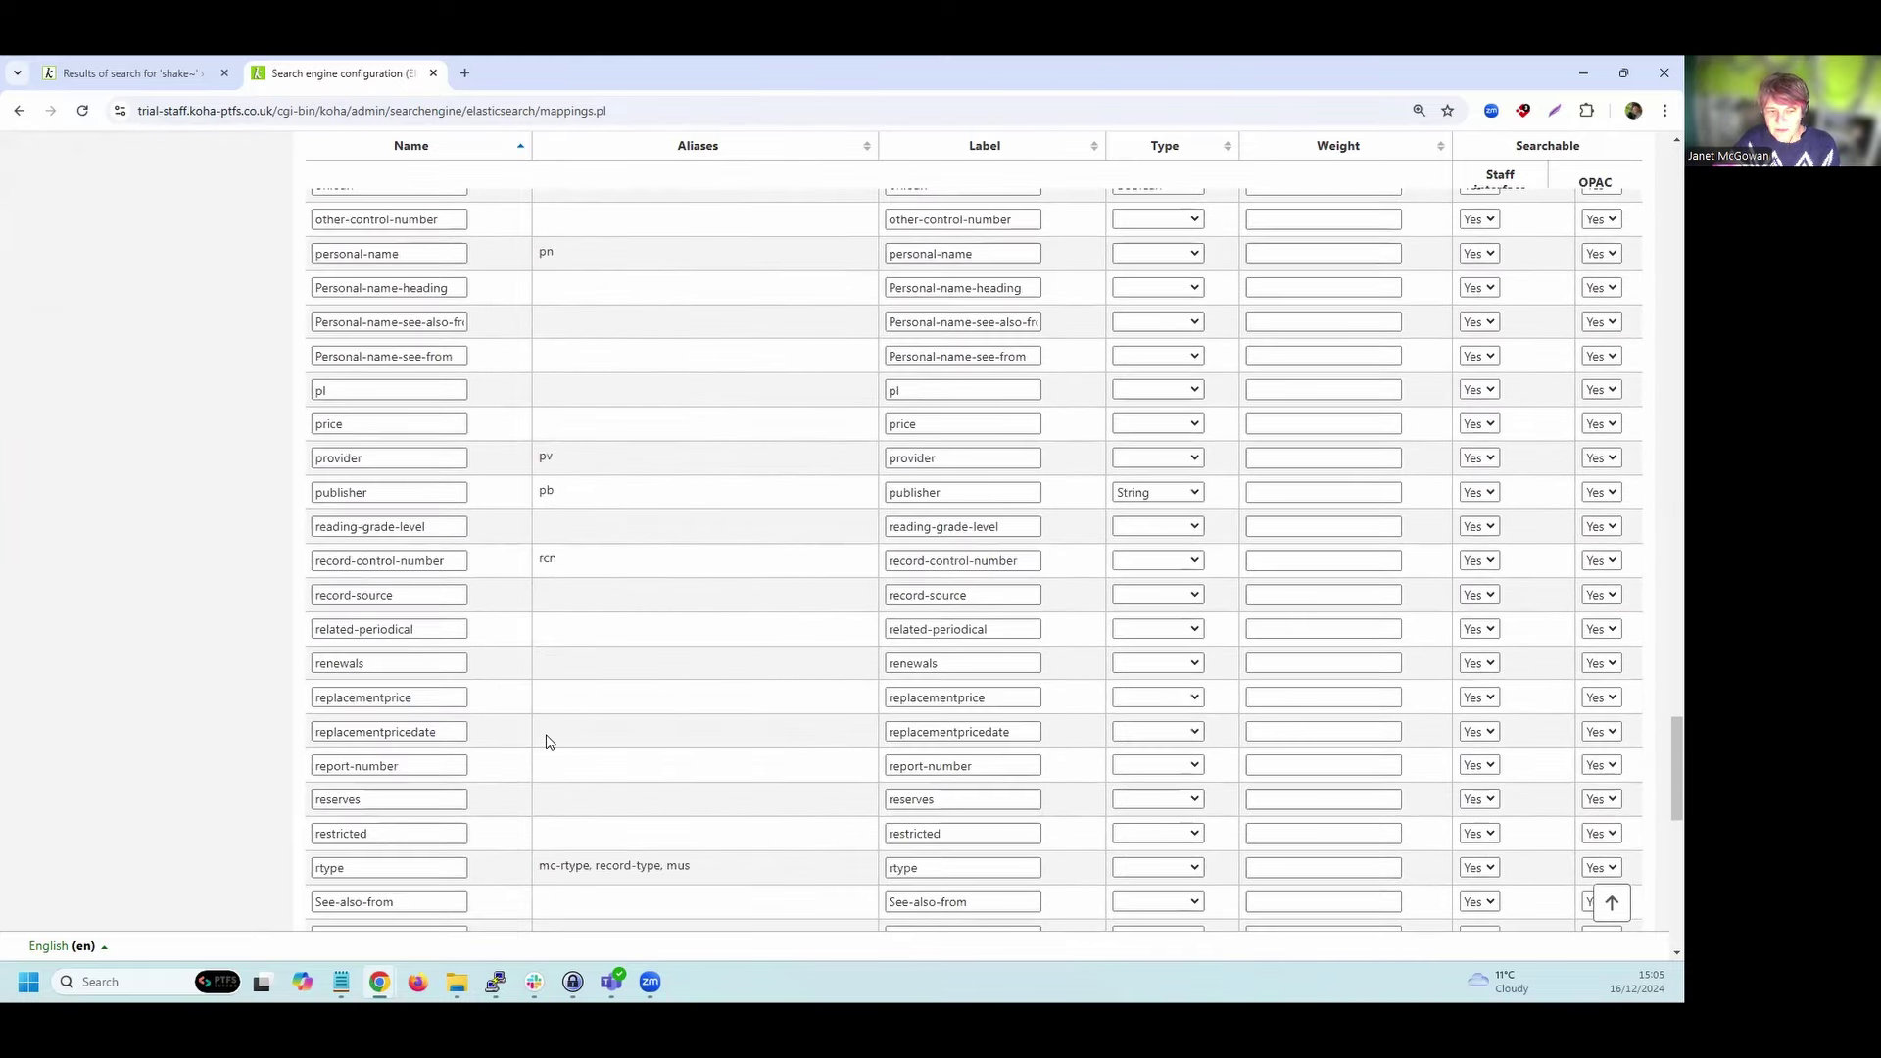
pyautogui.scroll(-4, 496, 739)
pyautogui.scroll(-3, 601, 749)
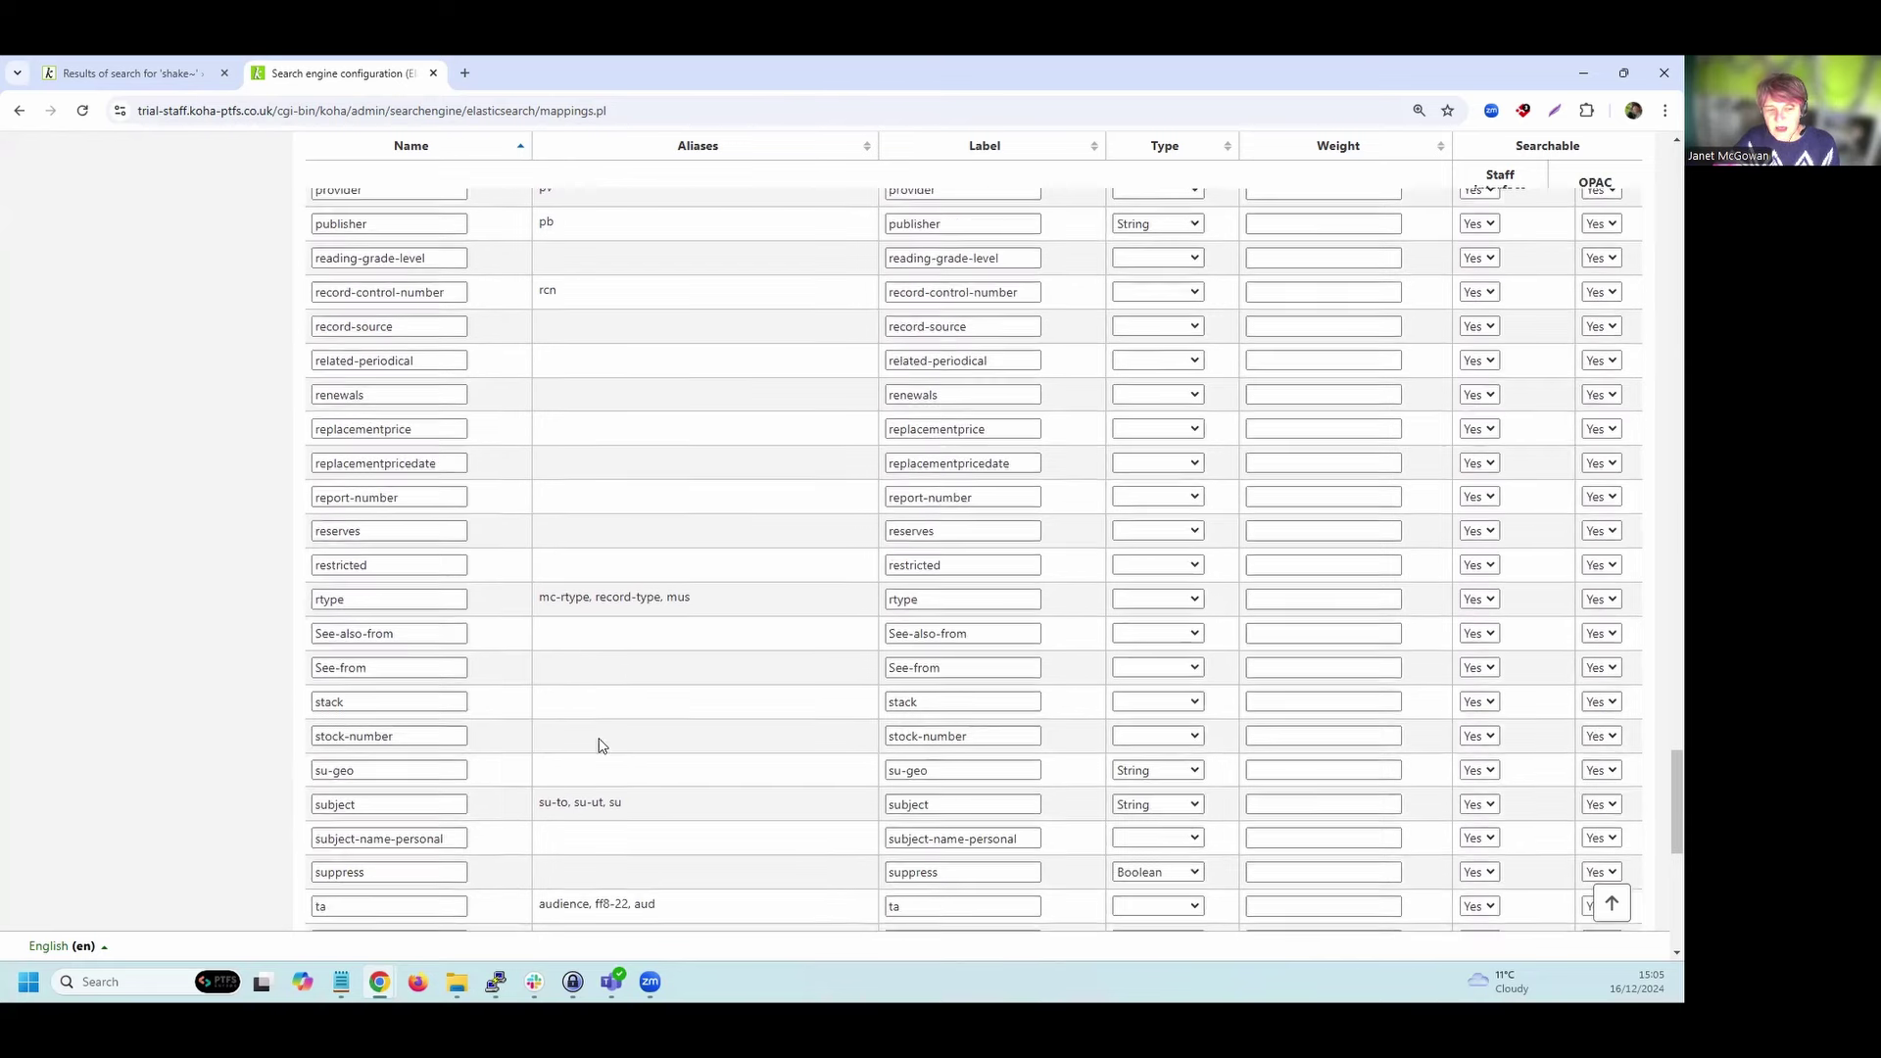
pyautogui.scroll(-3, 369, 656)
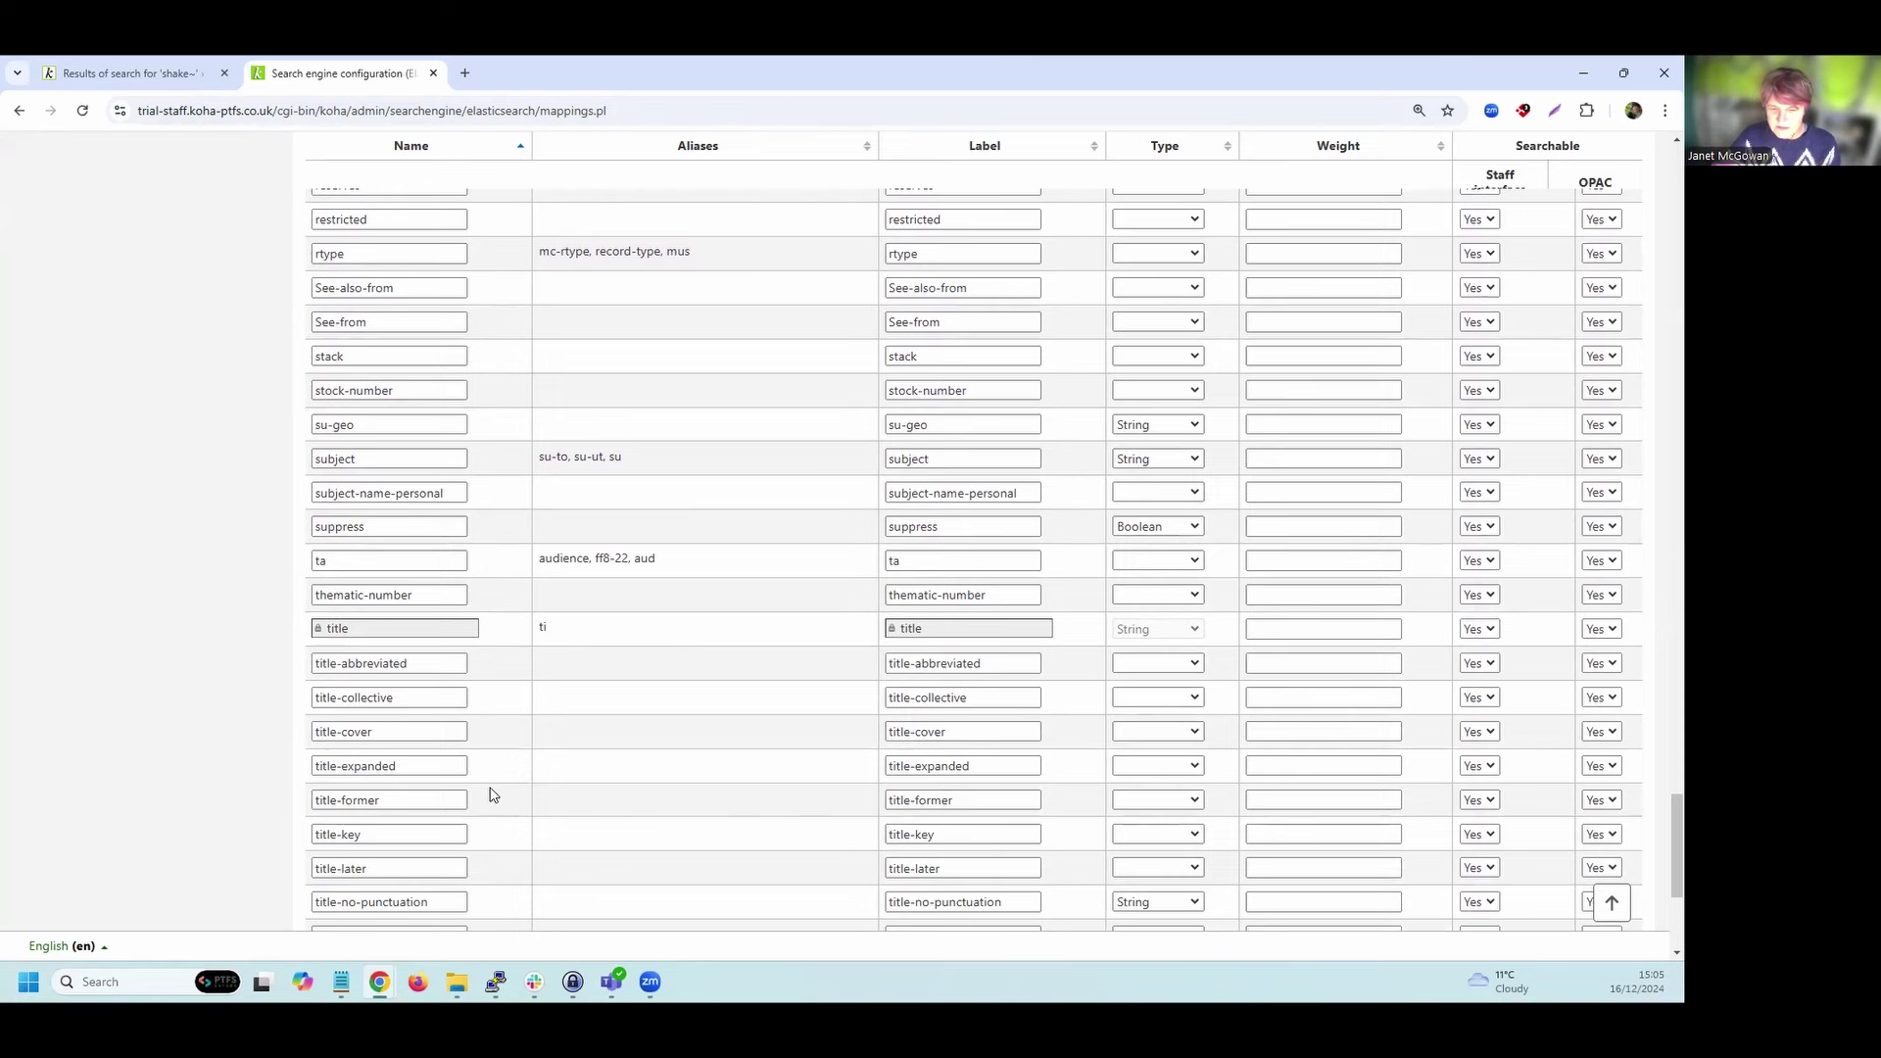
pyautogui.scroll(15, 1179, 735)
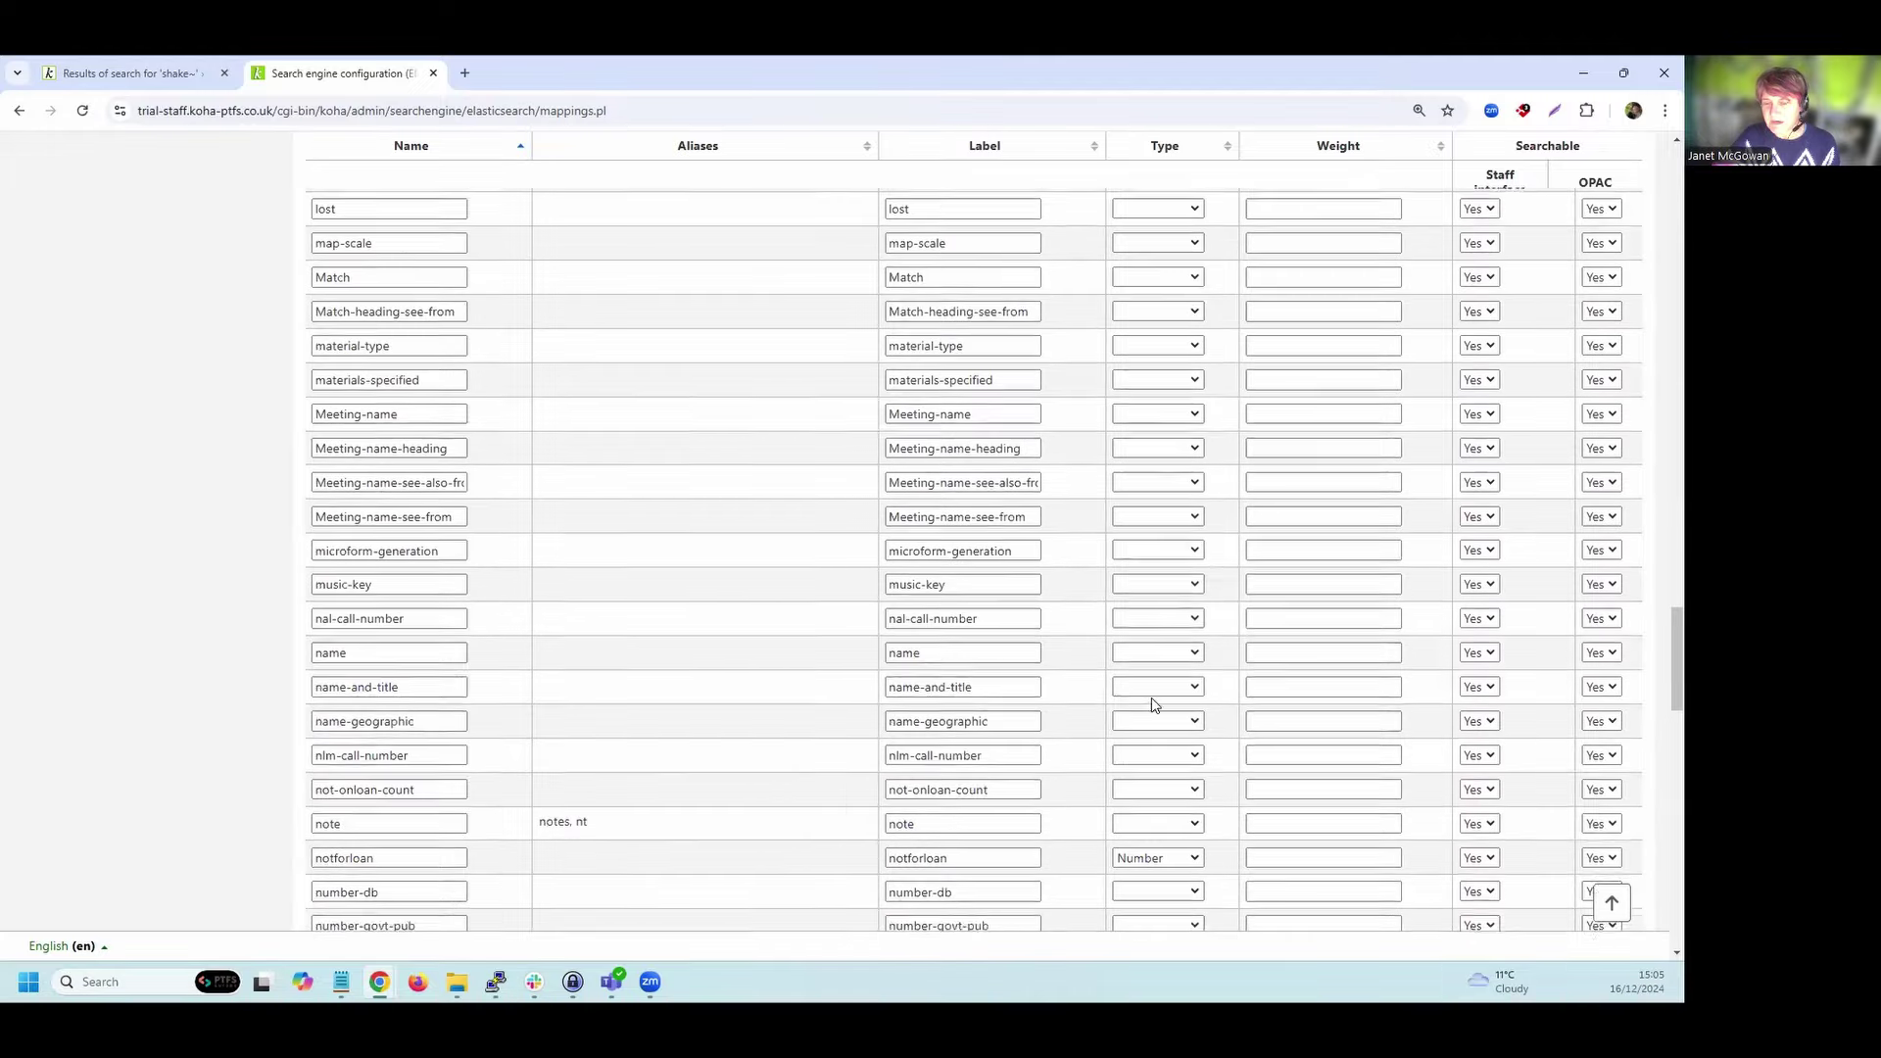
pyautogui.scroll(20, 1153, 703)
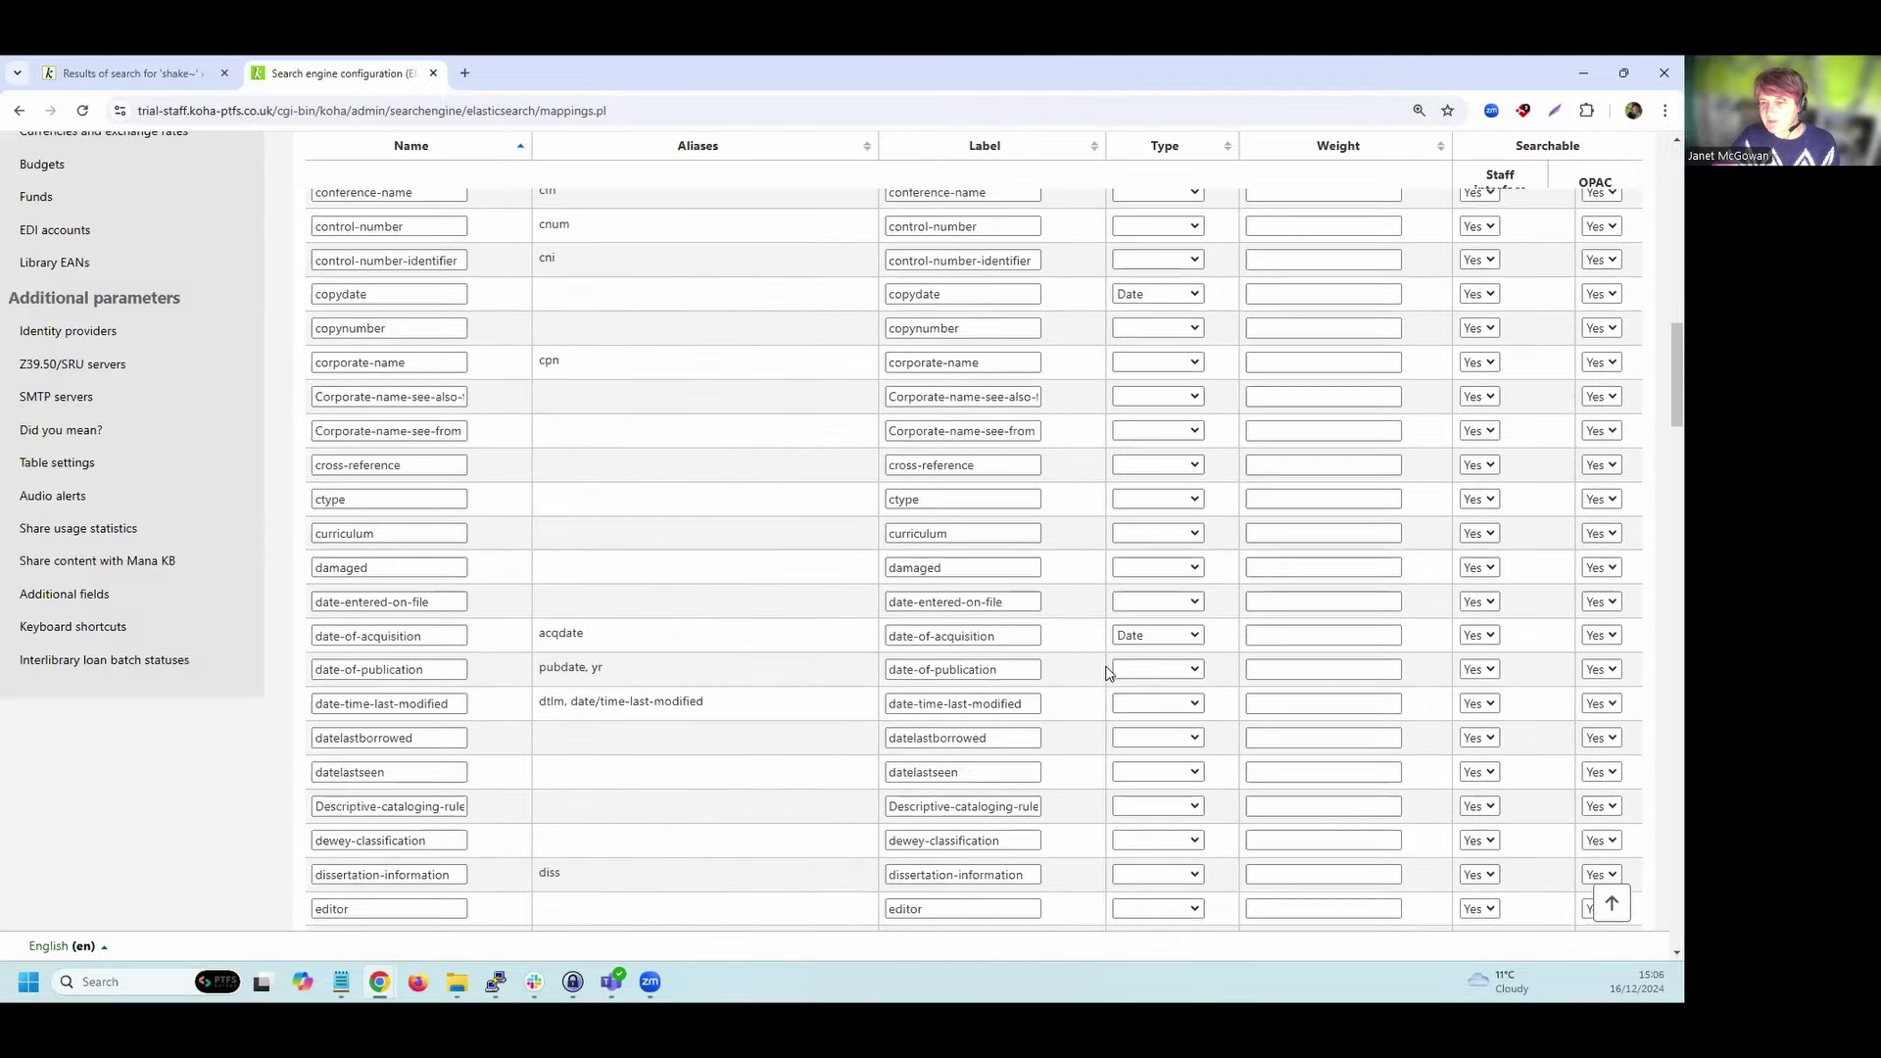
pyautogui.scroll(20, 1108, 672)
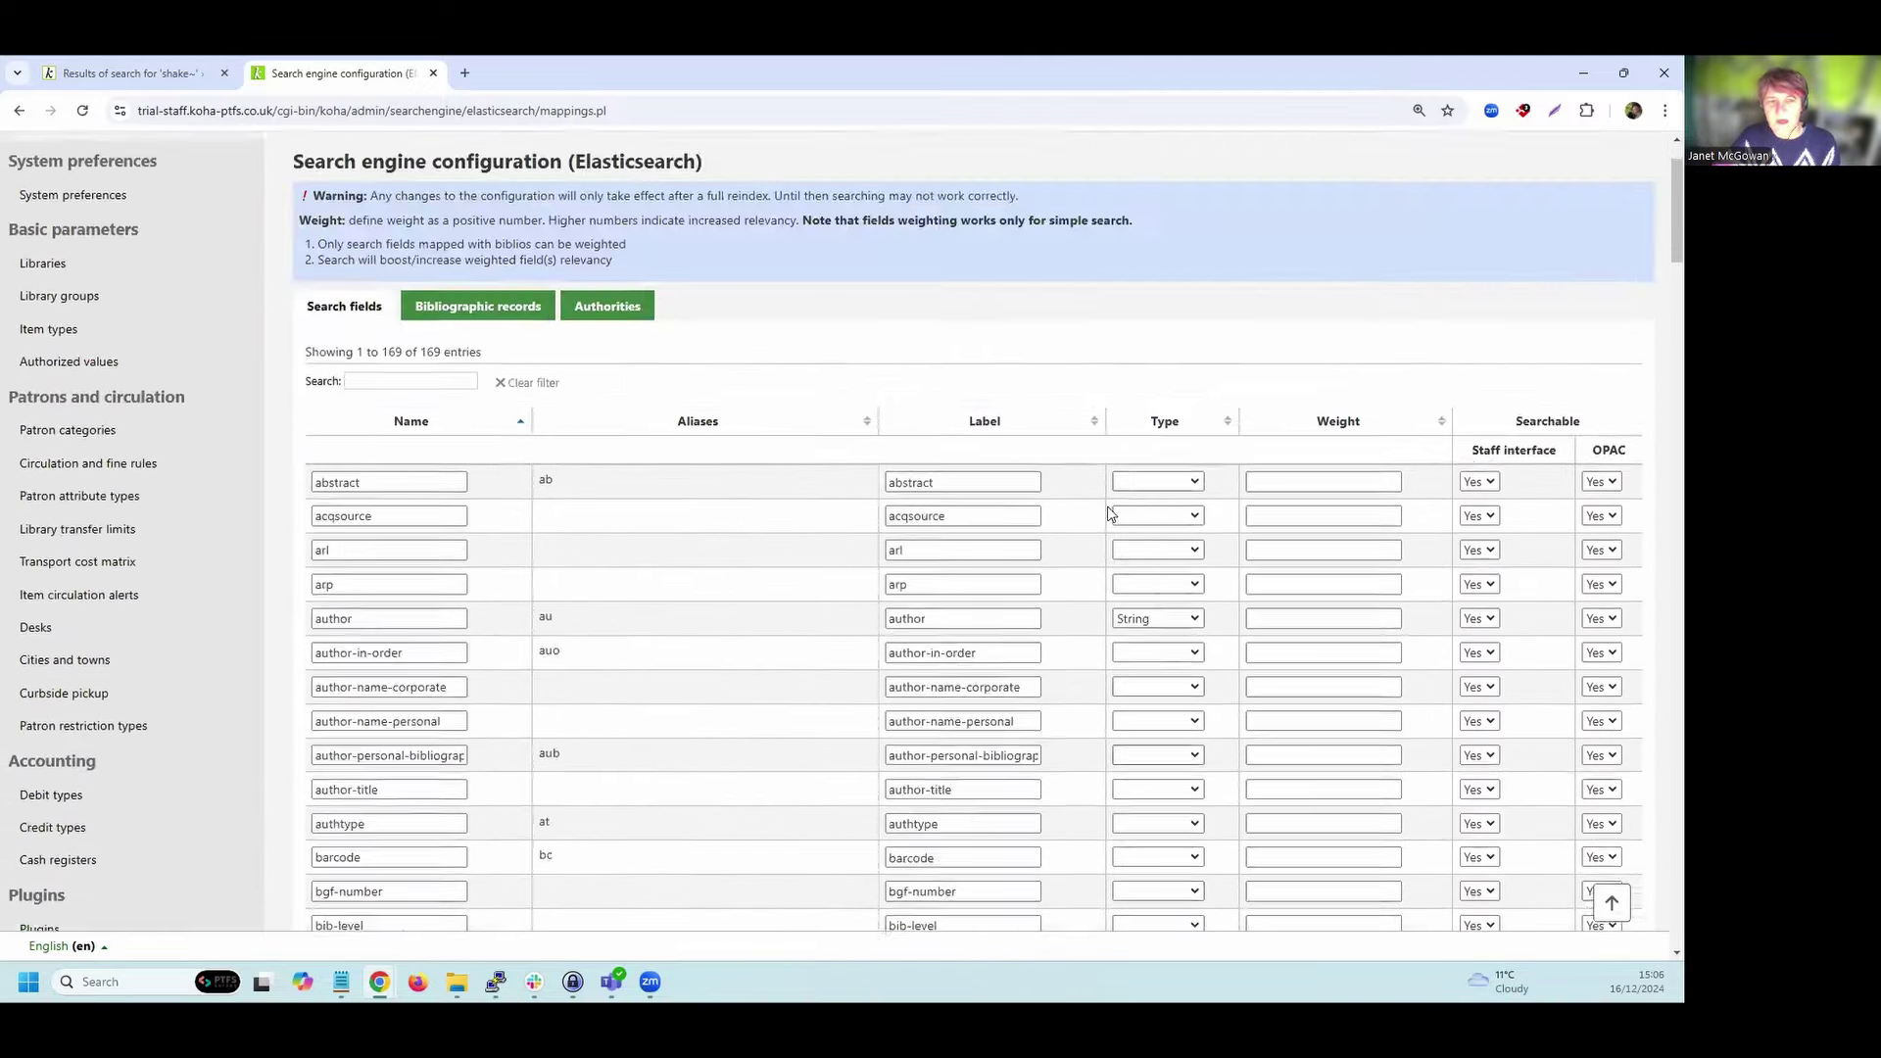
pyautogui.scroll(1, 1108, 513)
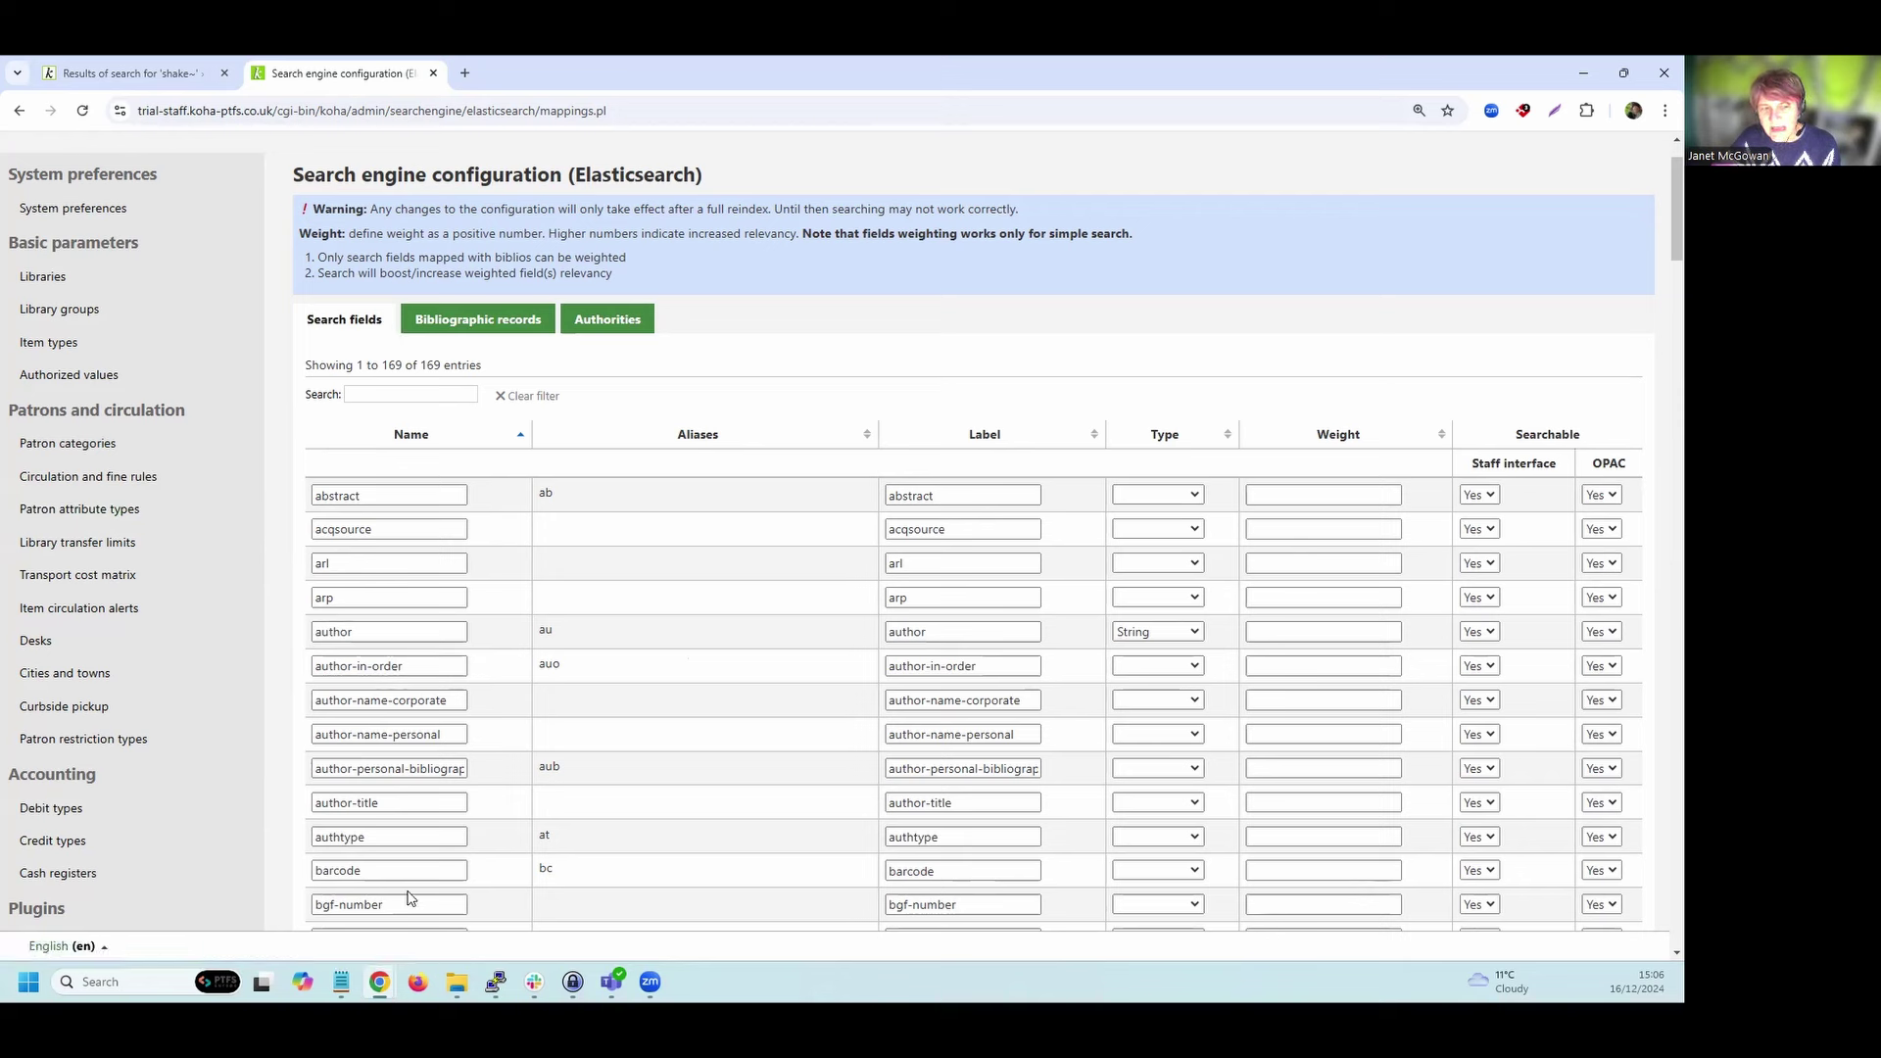
# Show the bibliographic record mappings and examine which MARC fields are mapped to the author-related search fields.
pyautogui.click(451, 325)
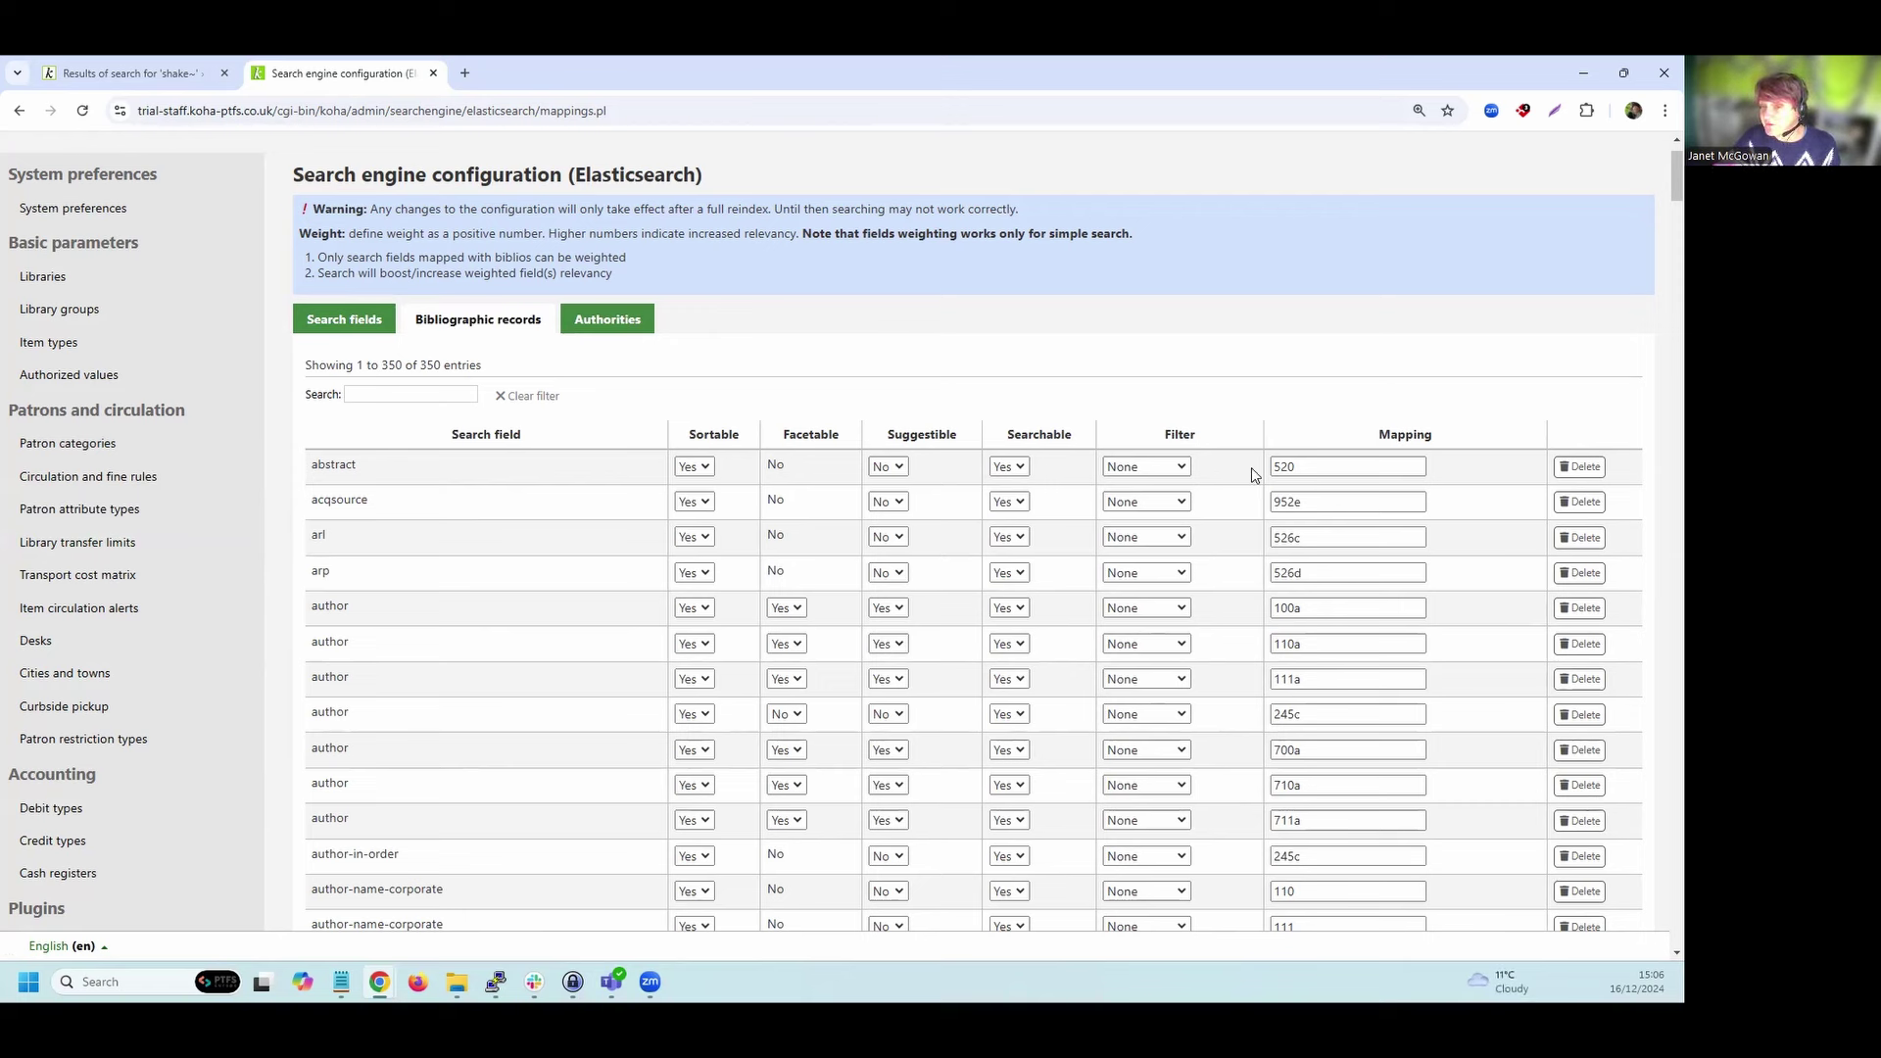
pyautogui.scroll(-1, 1258, 568)
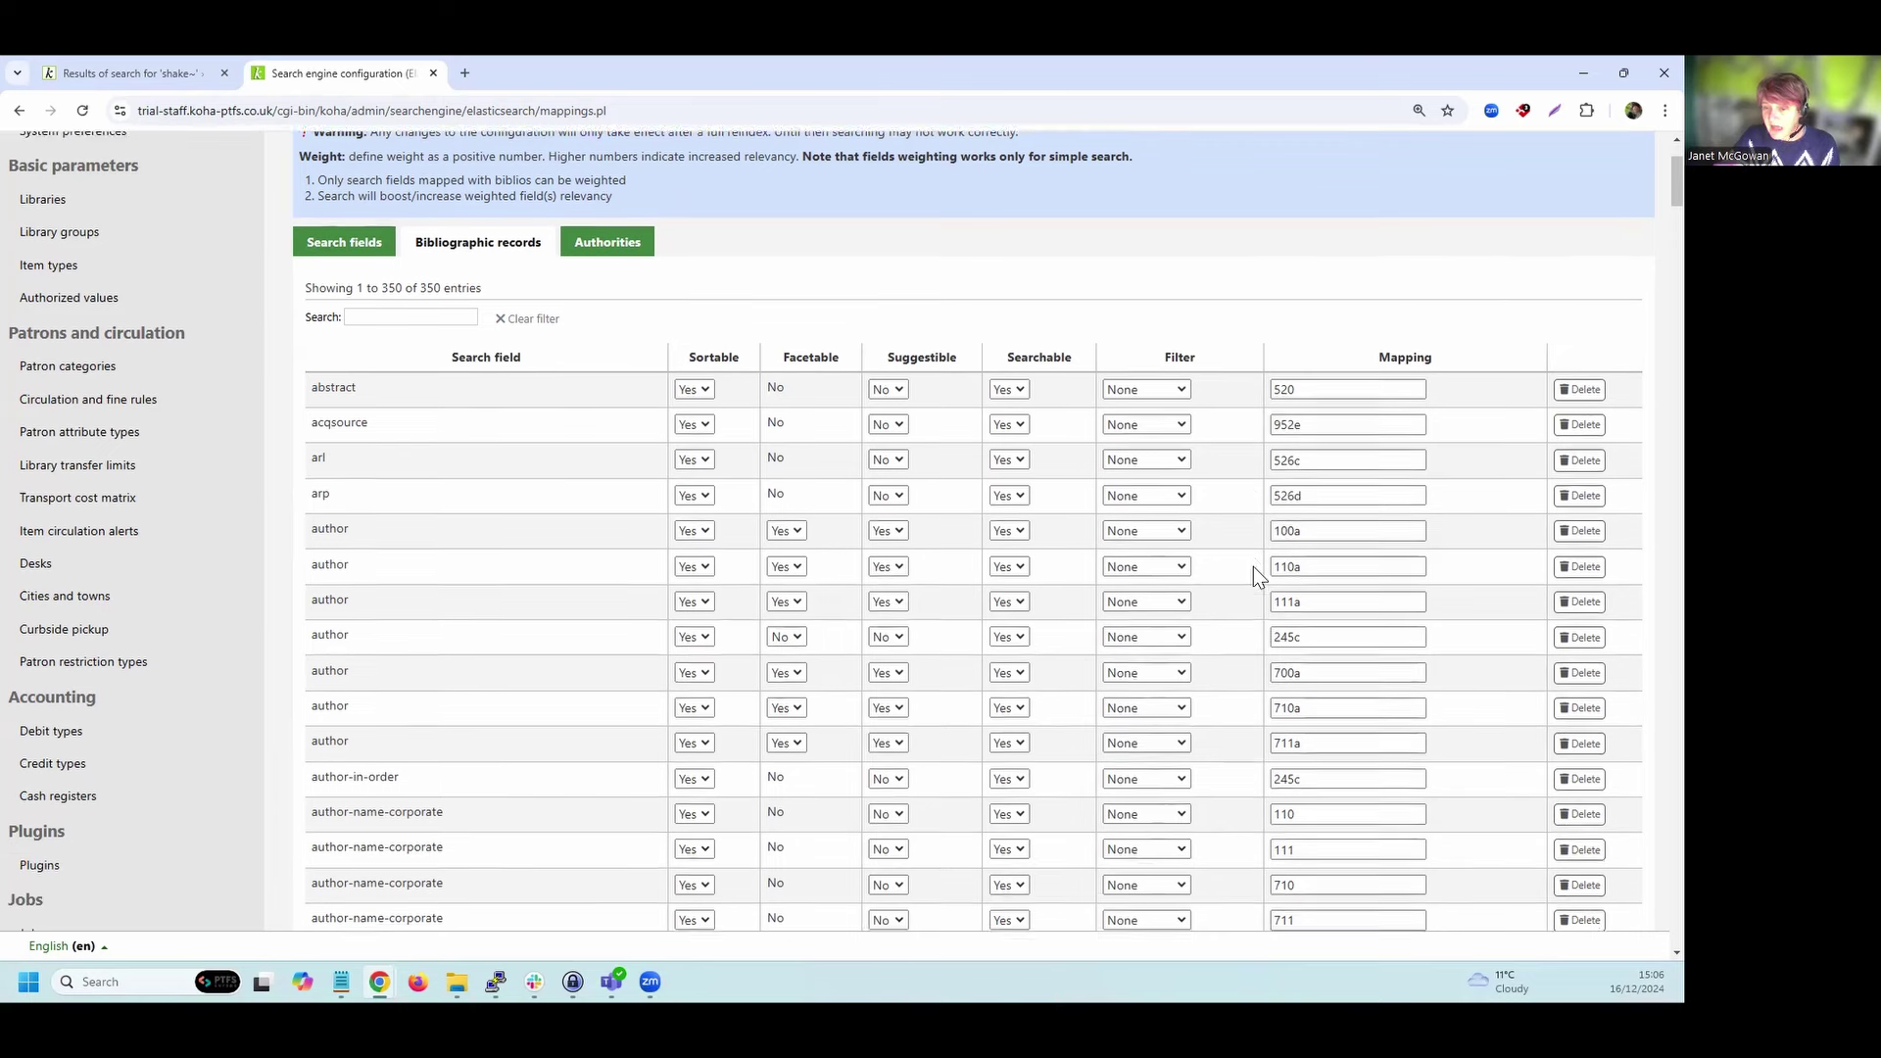
pyautogui.moveTo(315, 526); pyautogui.dragTo(349, 522)
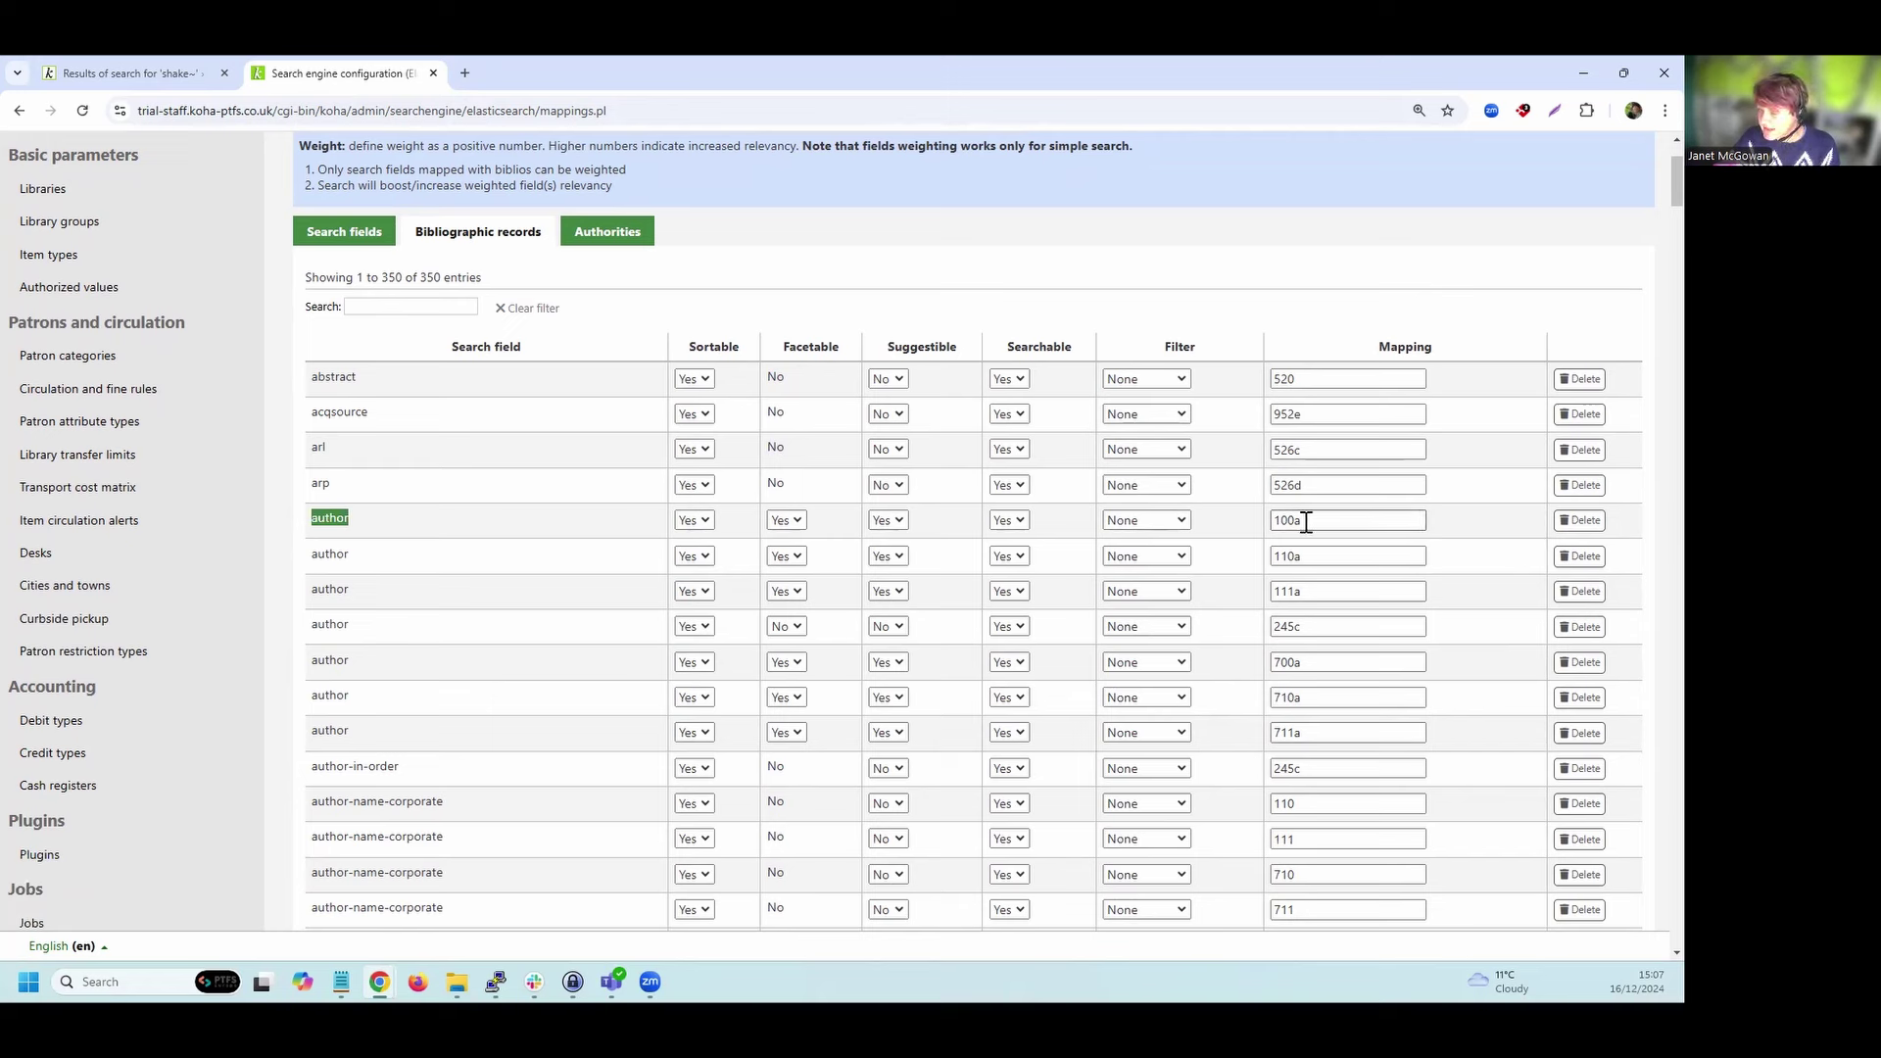
pyautogui.scroll(-5, 1313, 529)
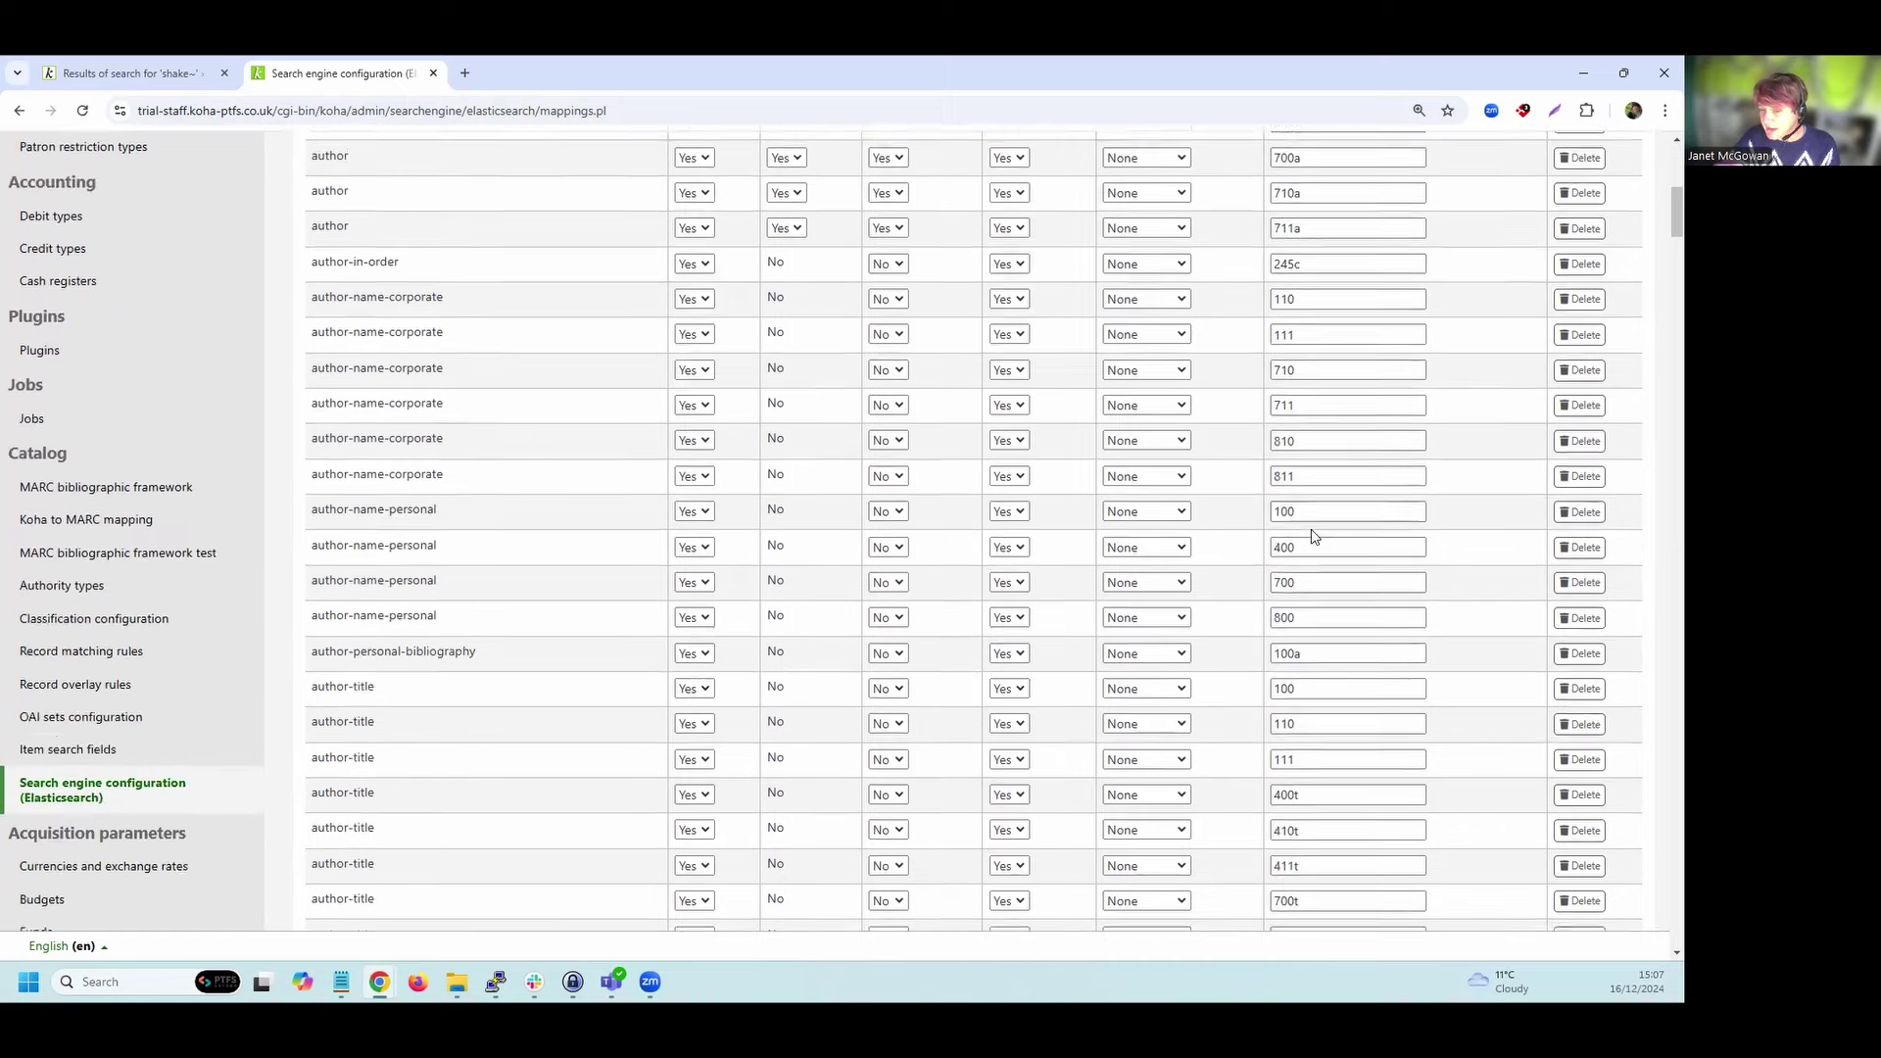
pyautogui.scroll(-4, 1347, 692)
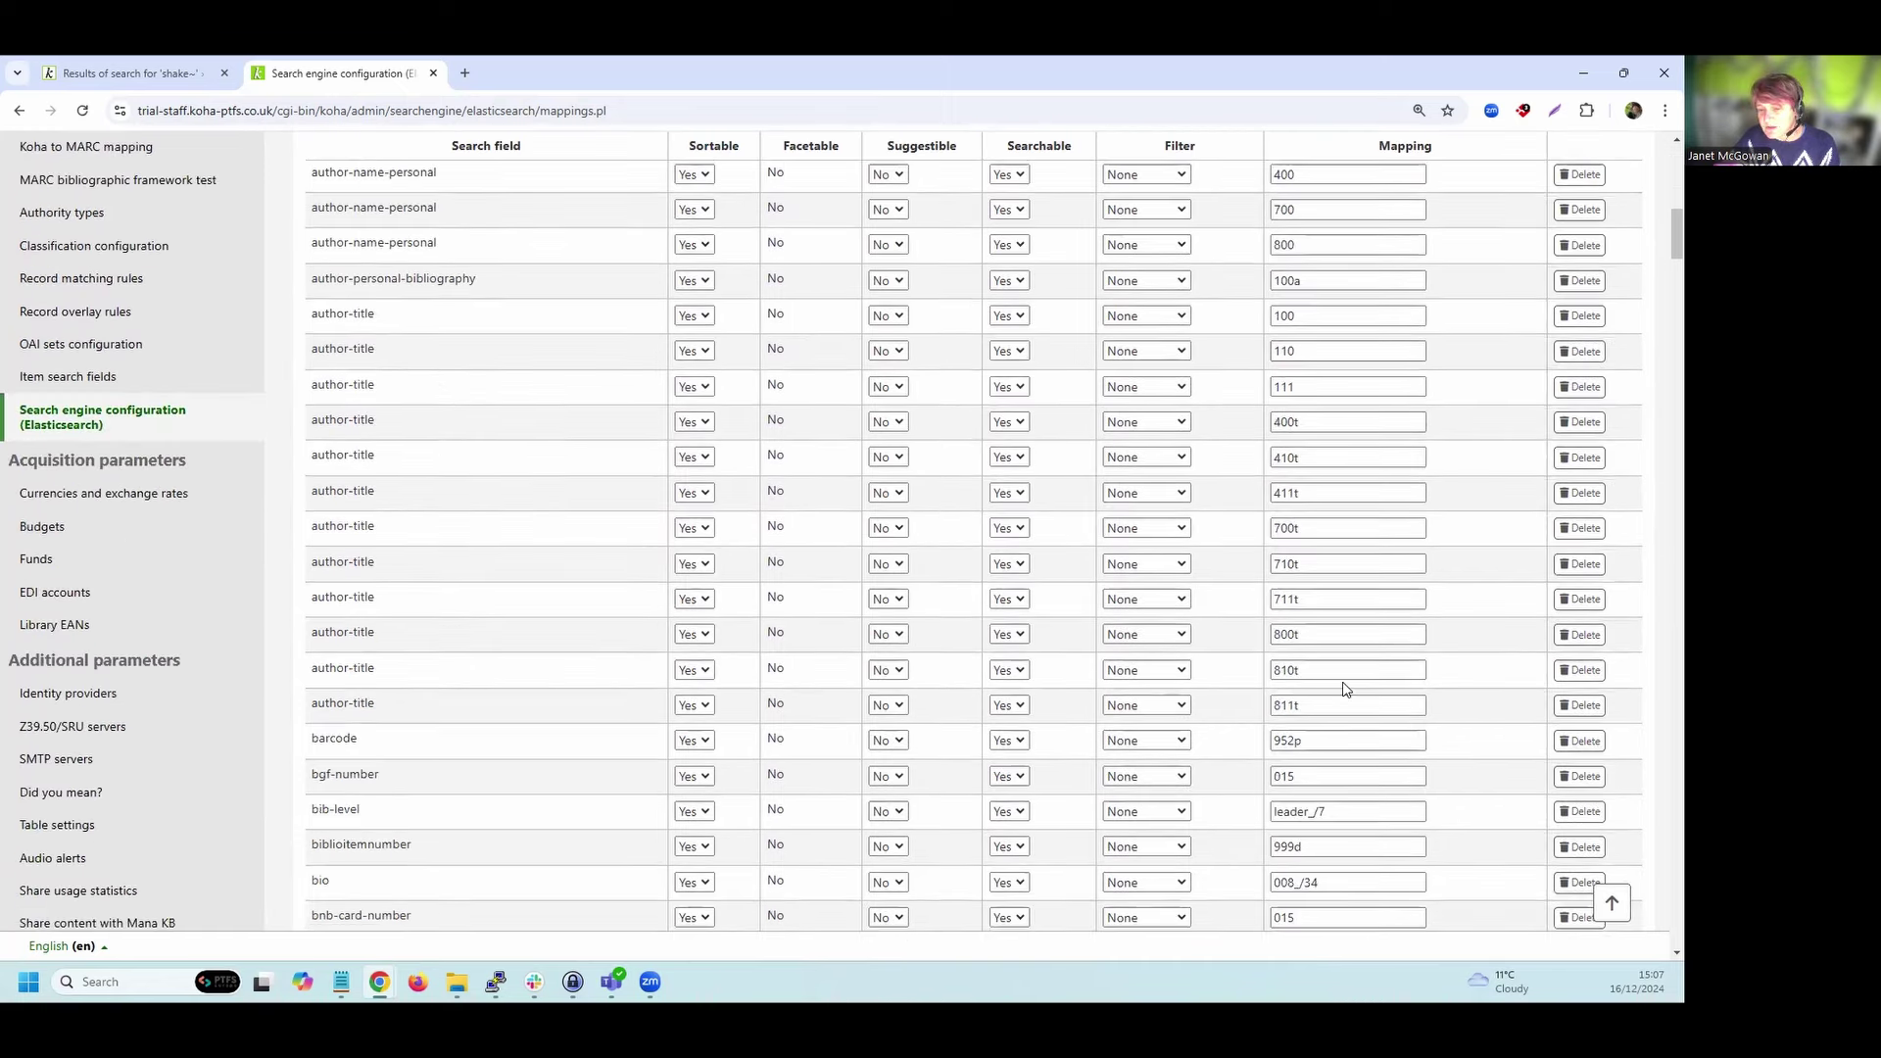
pyautogui.scroll(-1, 1344, 689)
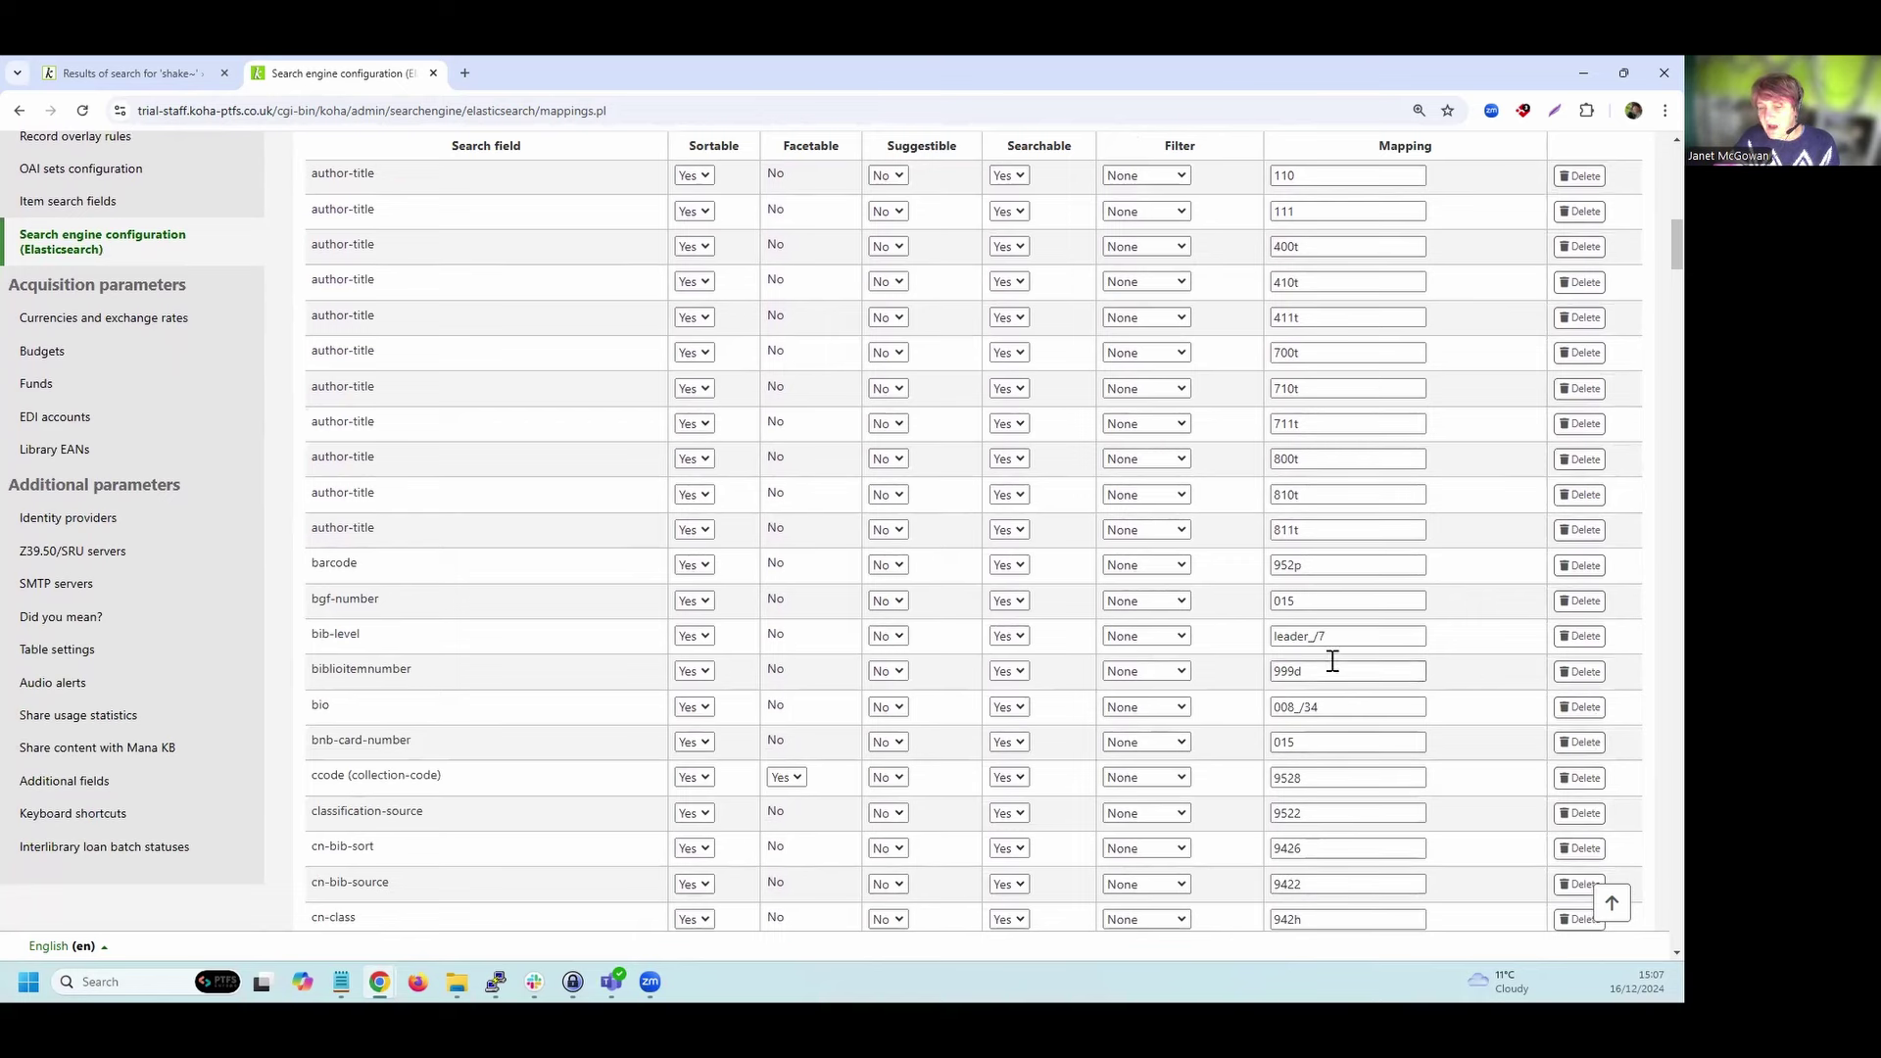
# Look through the remaining bibliographic mappings down to the row for adding a new mapping and the facet order.
pyautogui.scroll(-4, 1322, 666)
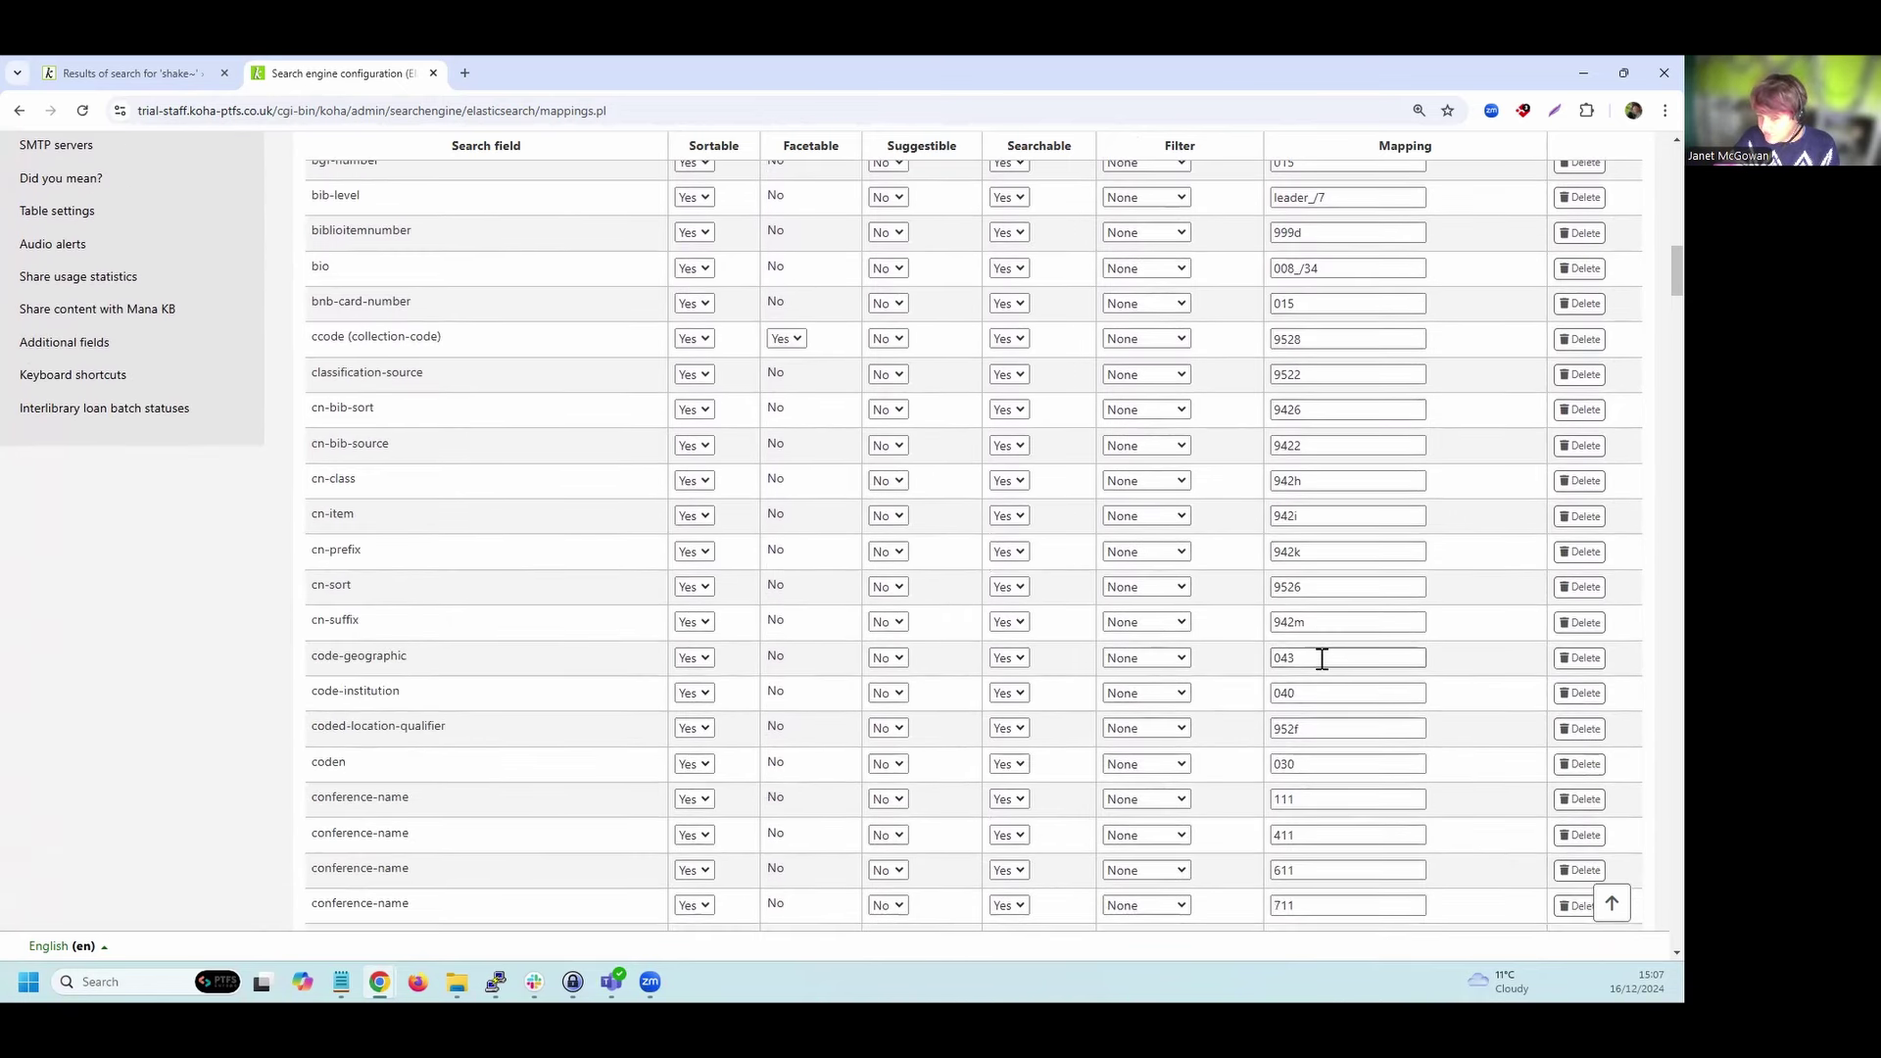
pyautogui.scroll(4, 567, 656)
pyautogui.scroll(-4, 566, 656)
pyautogui.scroll(-4, 564, 656)
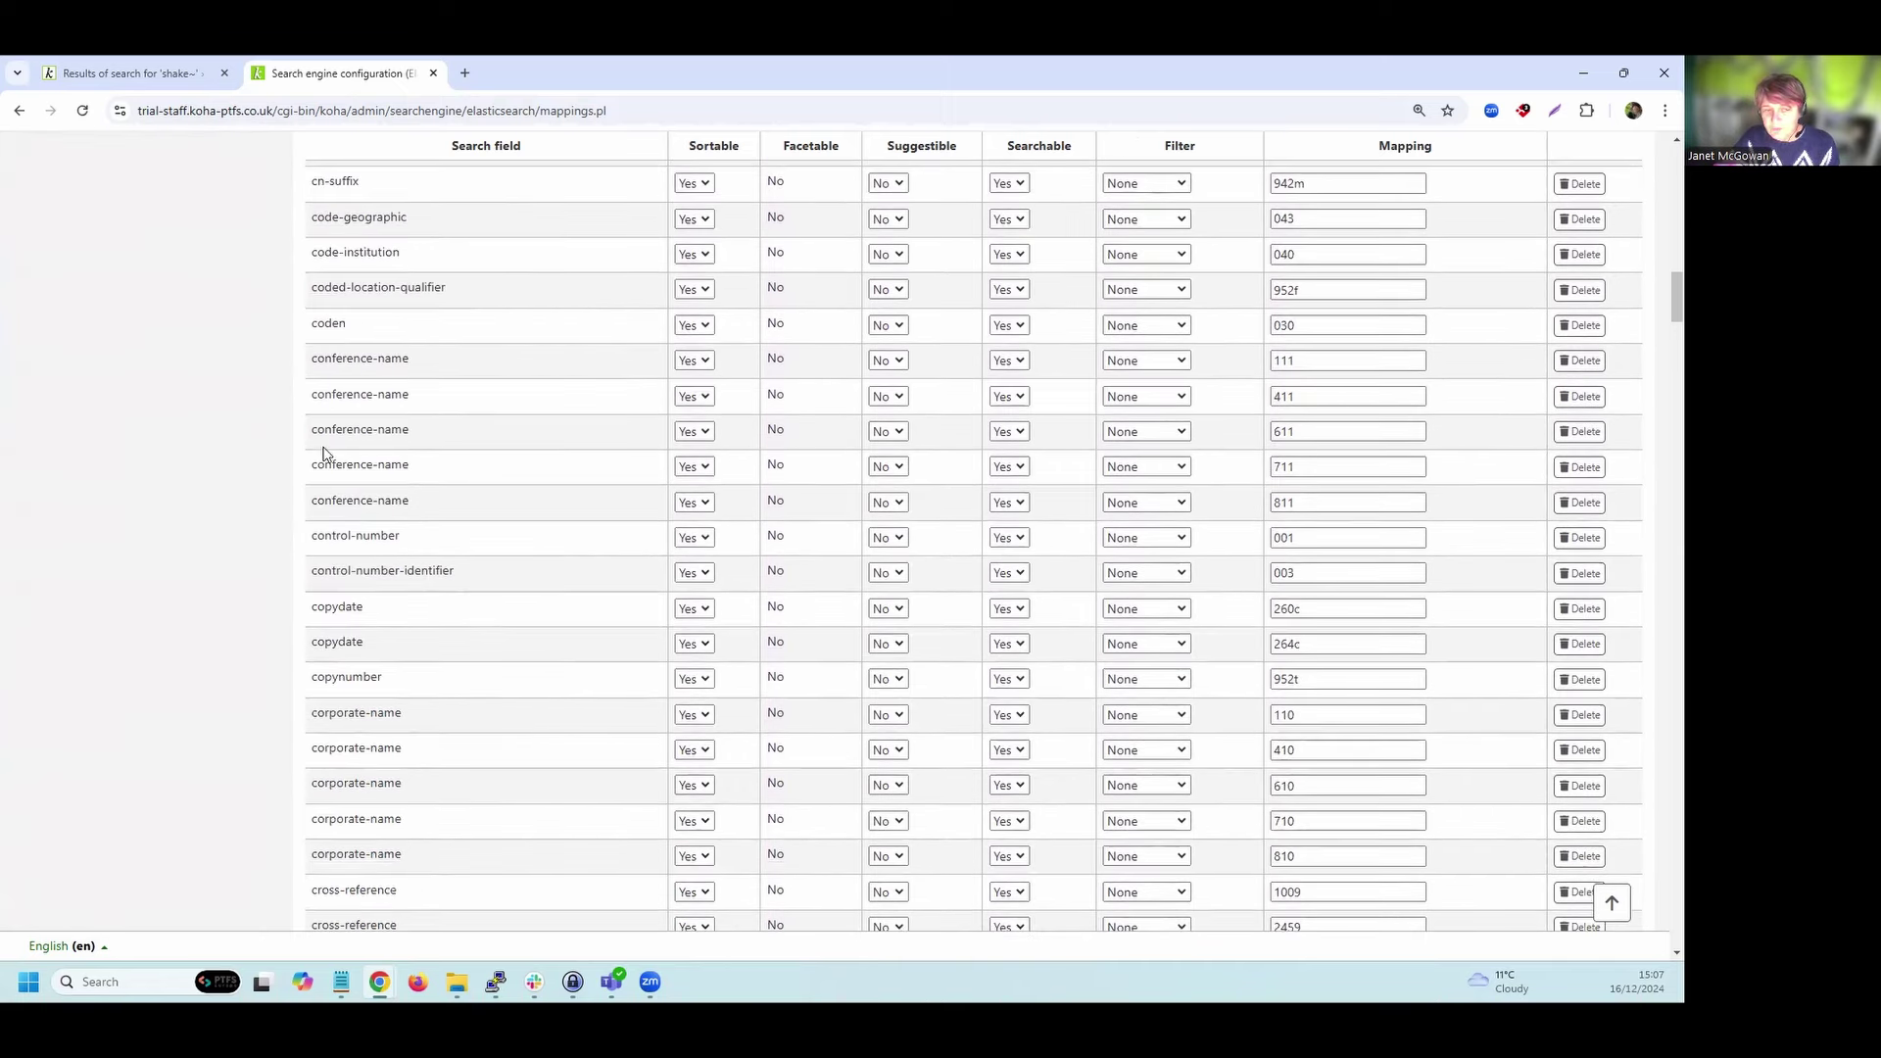
pyautogui.scroll(-3, 718, 712)
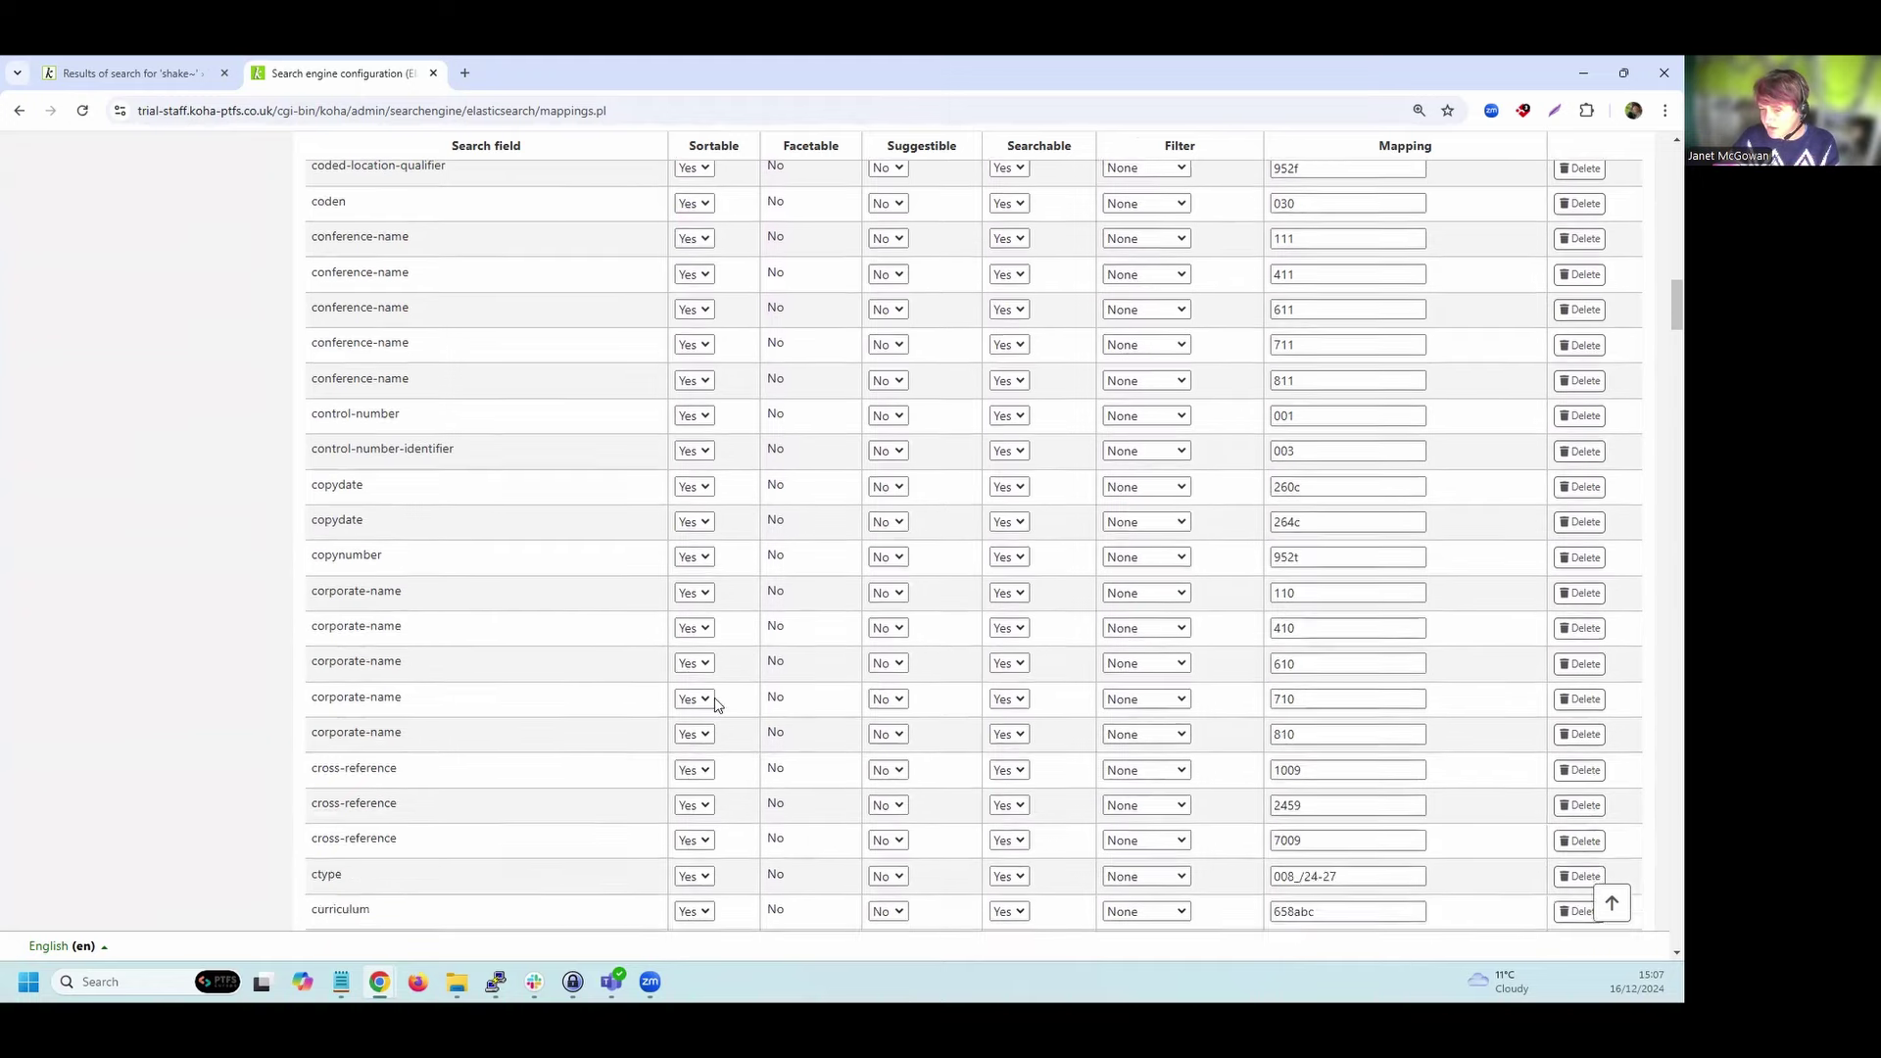
pyautogui.scroll(-2, 696, 686)
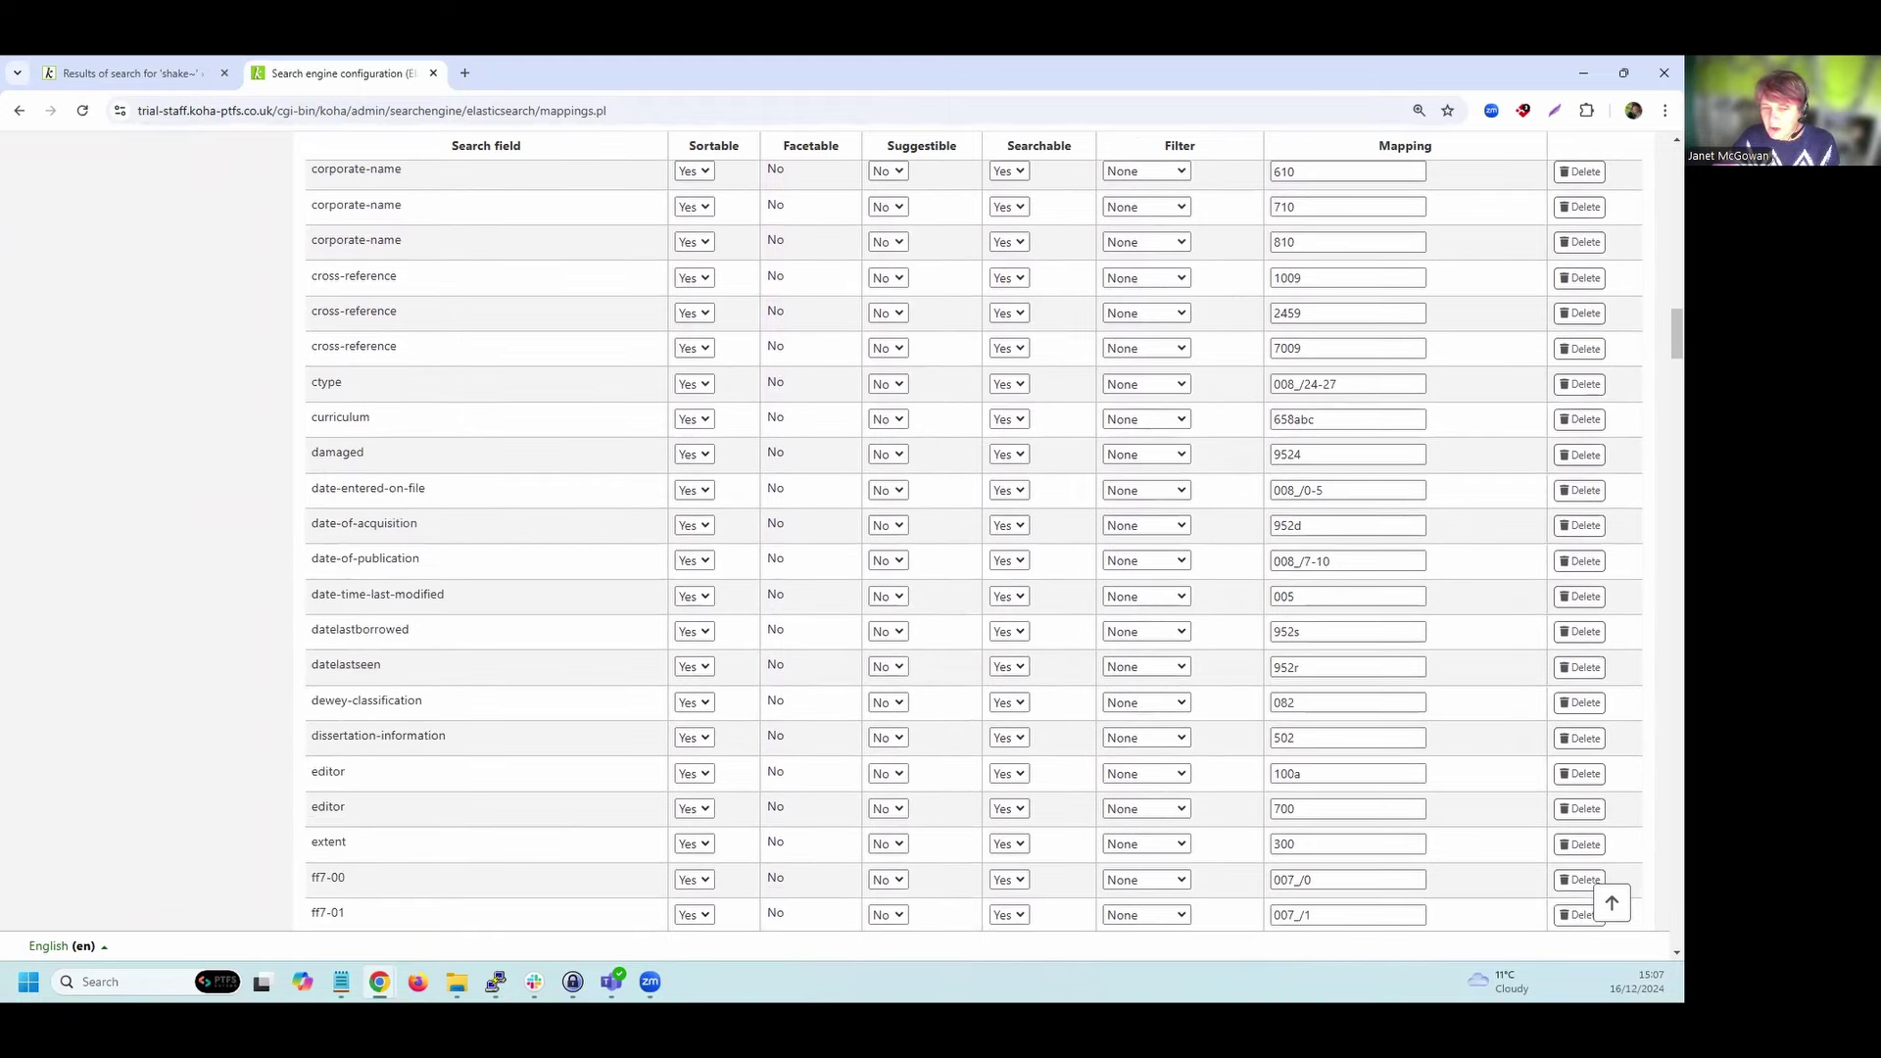
pyautogui.scroll(-12, 1342, 733)
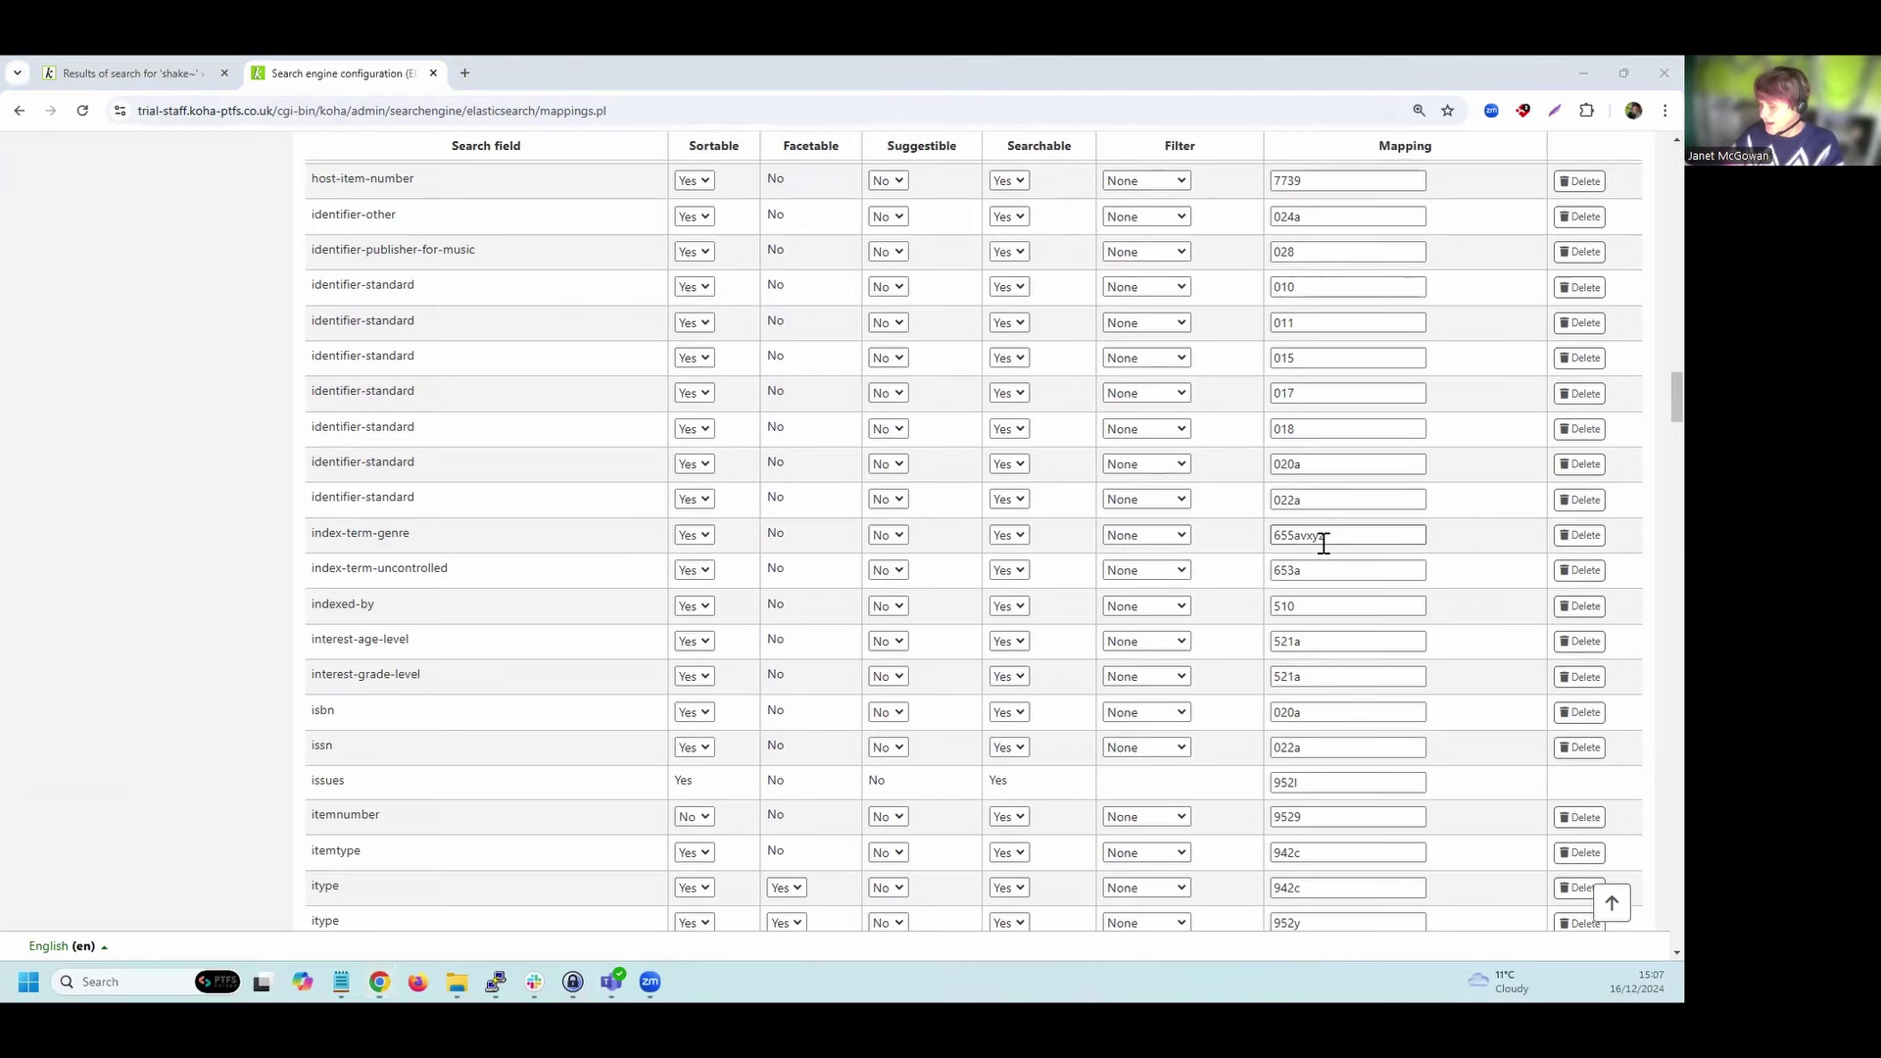
pyautogui.scroll(-10, 1323, 544)
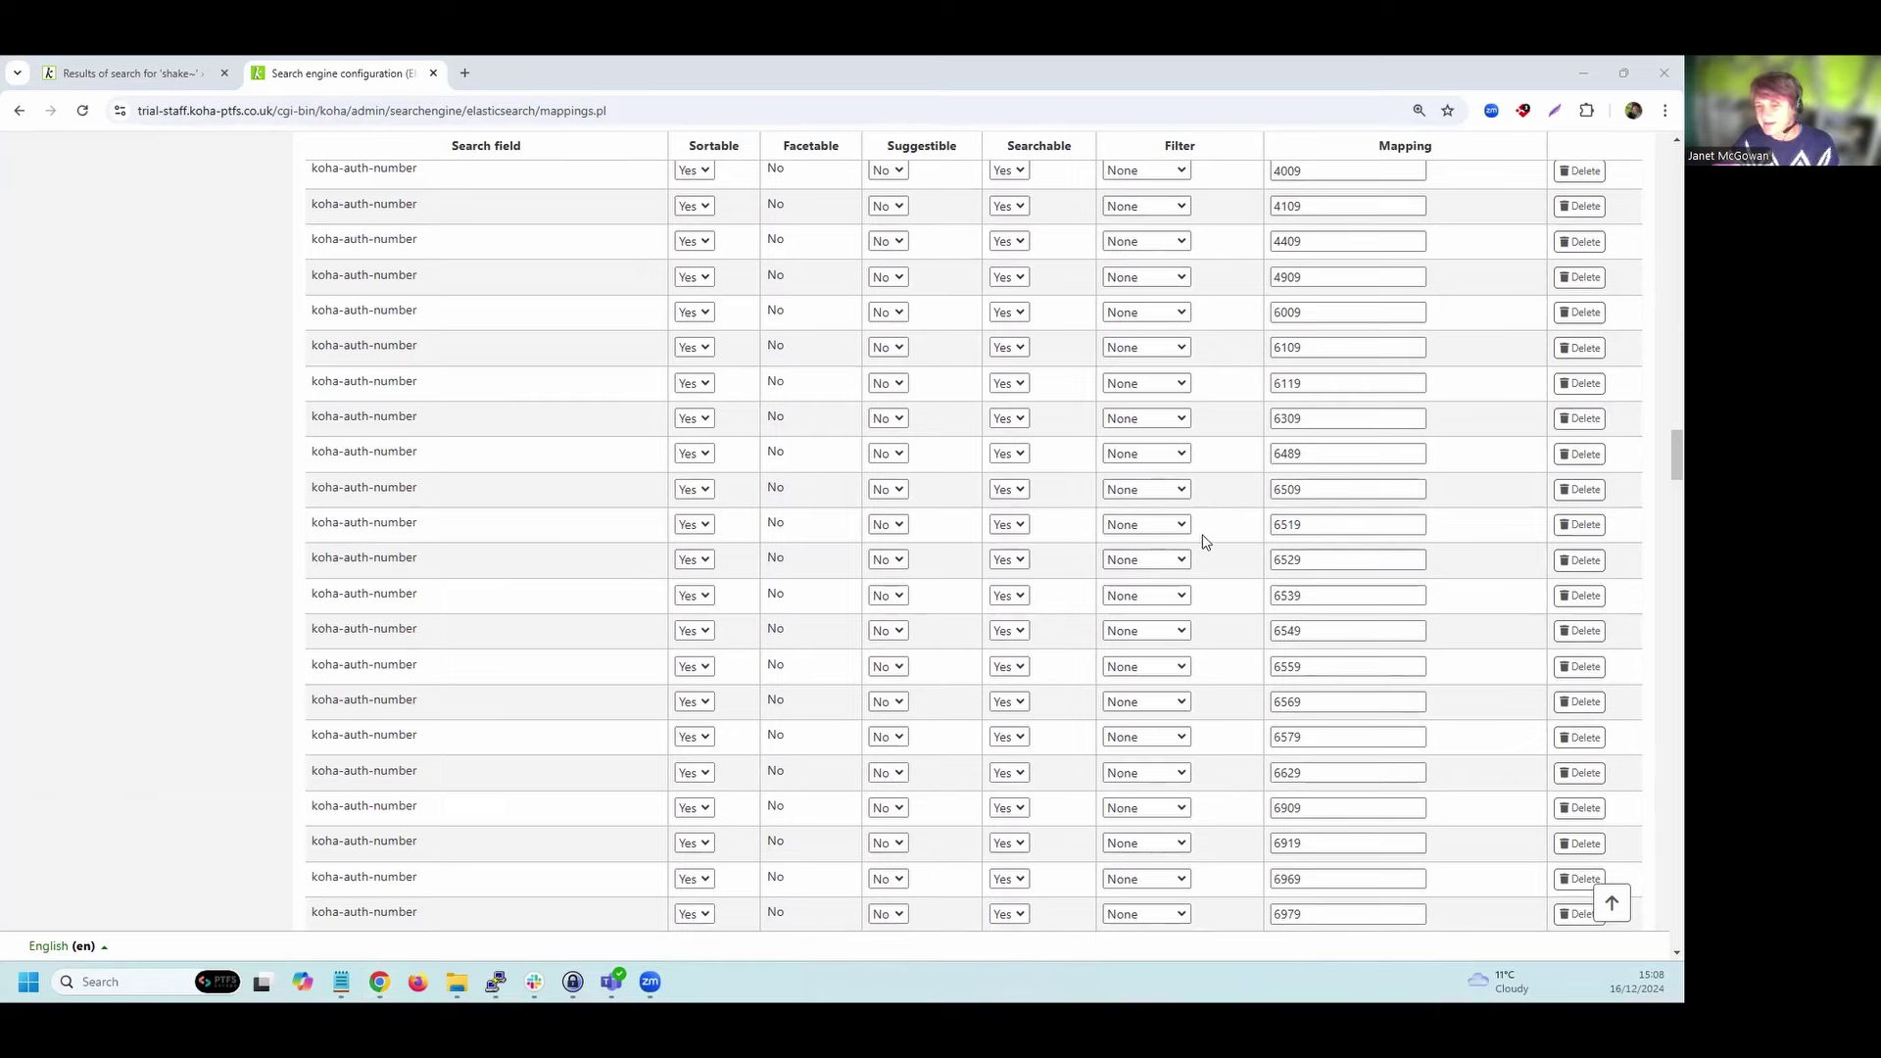
pyautogui.scroll(-3, 1303, 578)
pyautogui.scroll(-12, 1308, 582)
pyautogui.scroll(-15, 1328, 598)
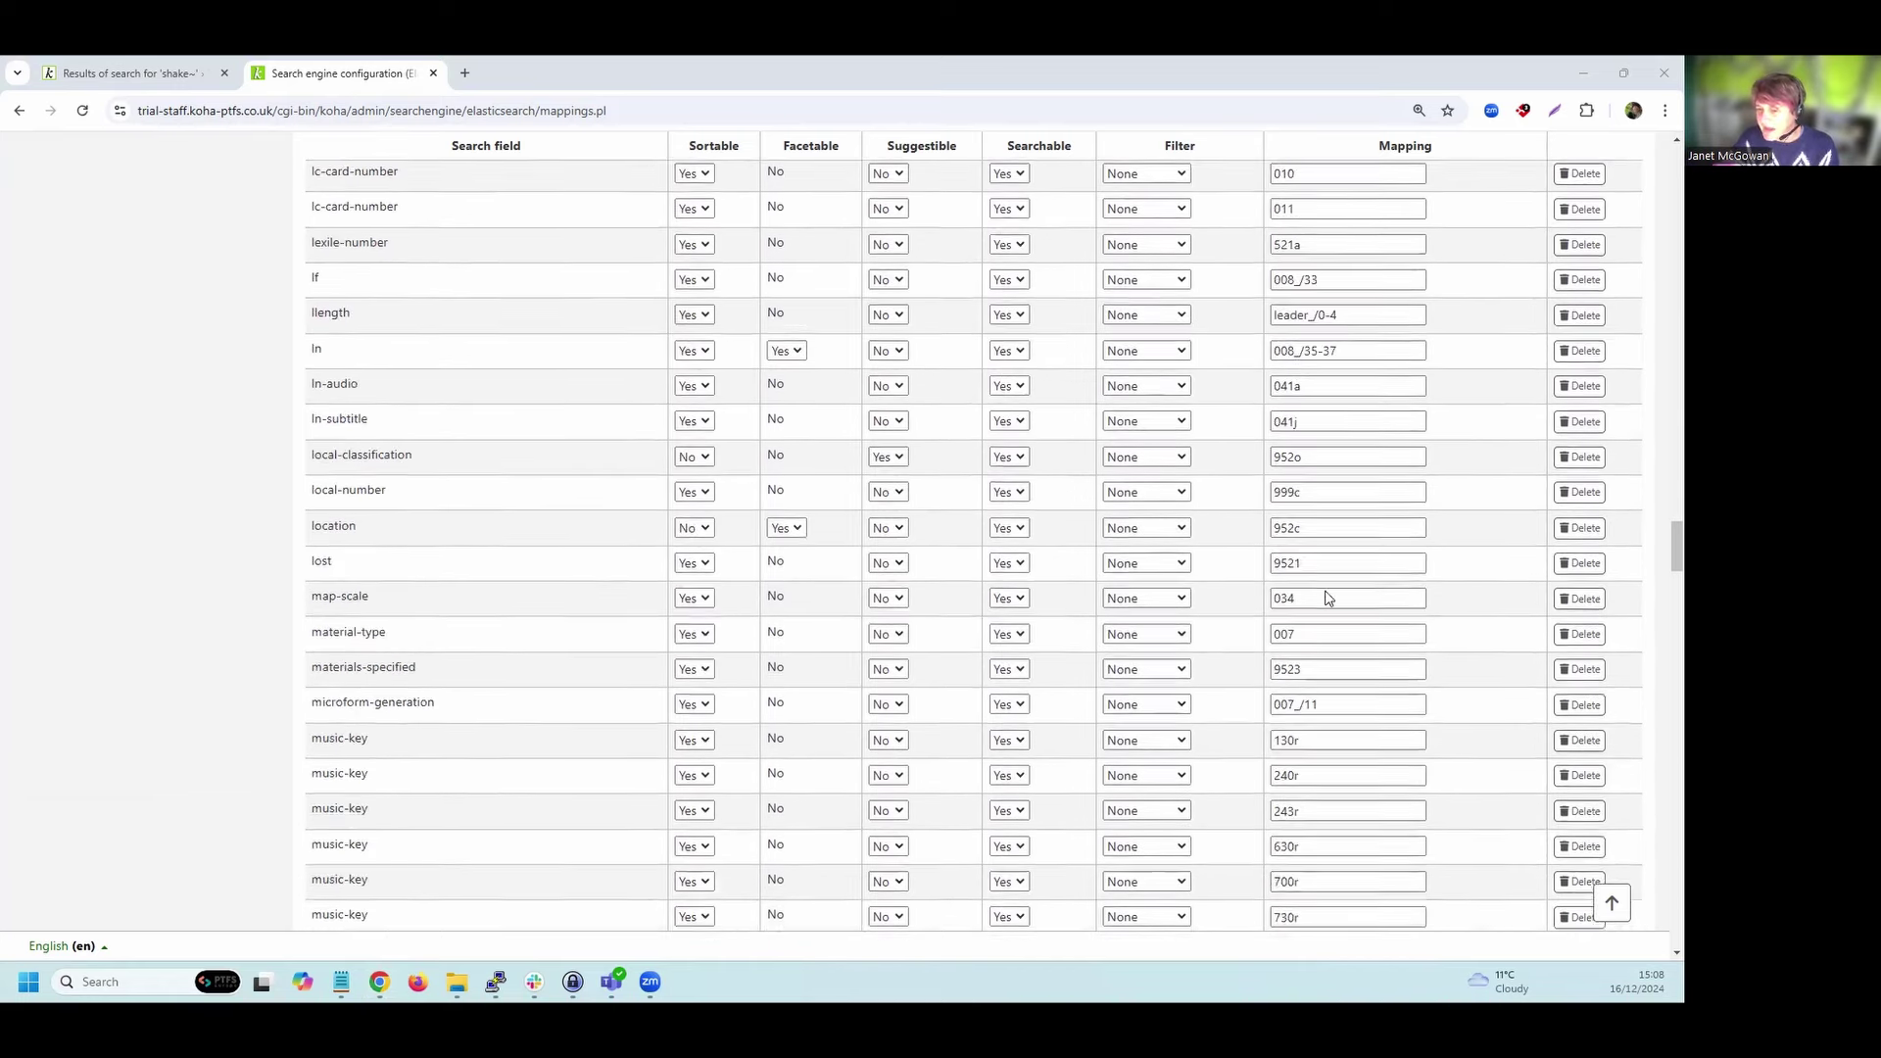
pyautogui.scroll(-15, 1327, 597)
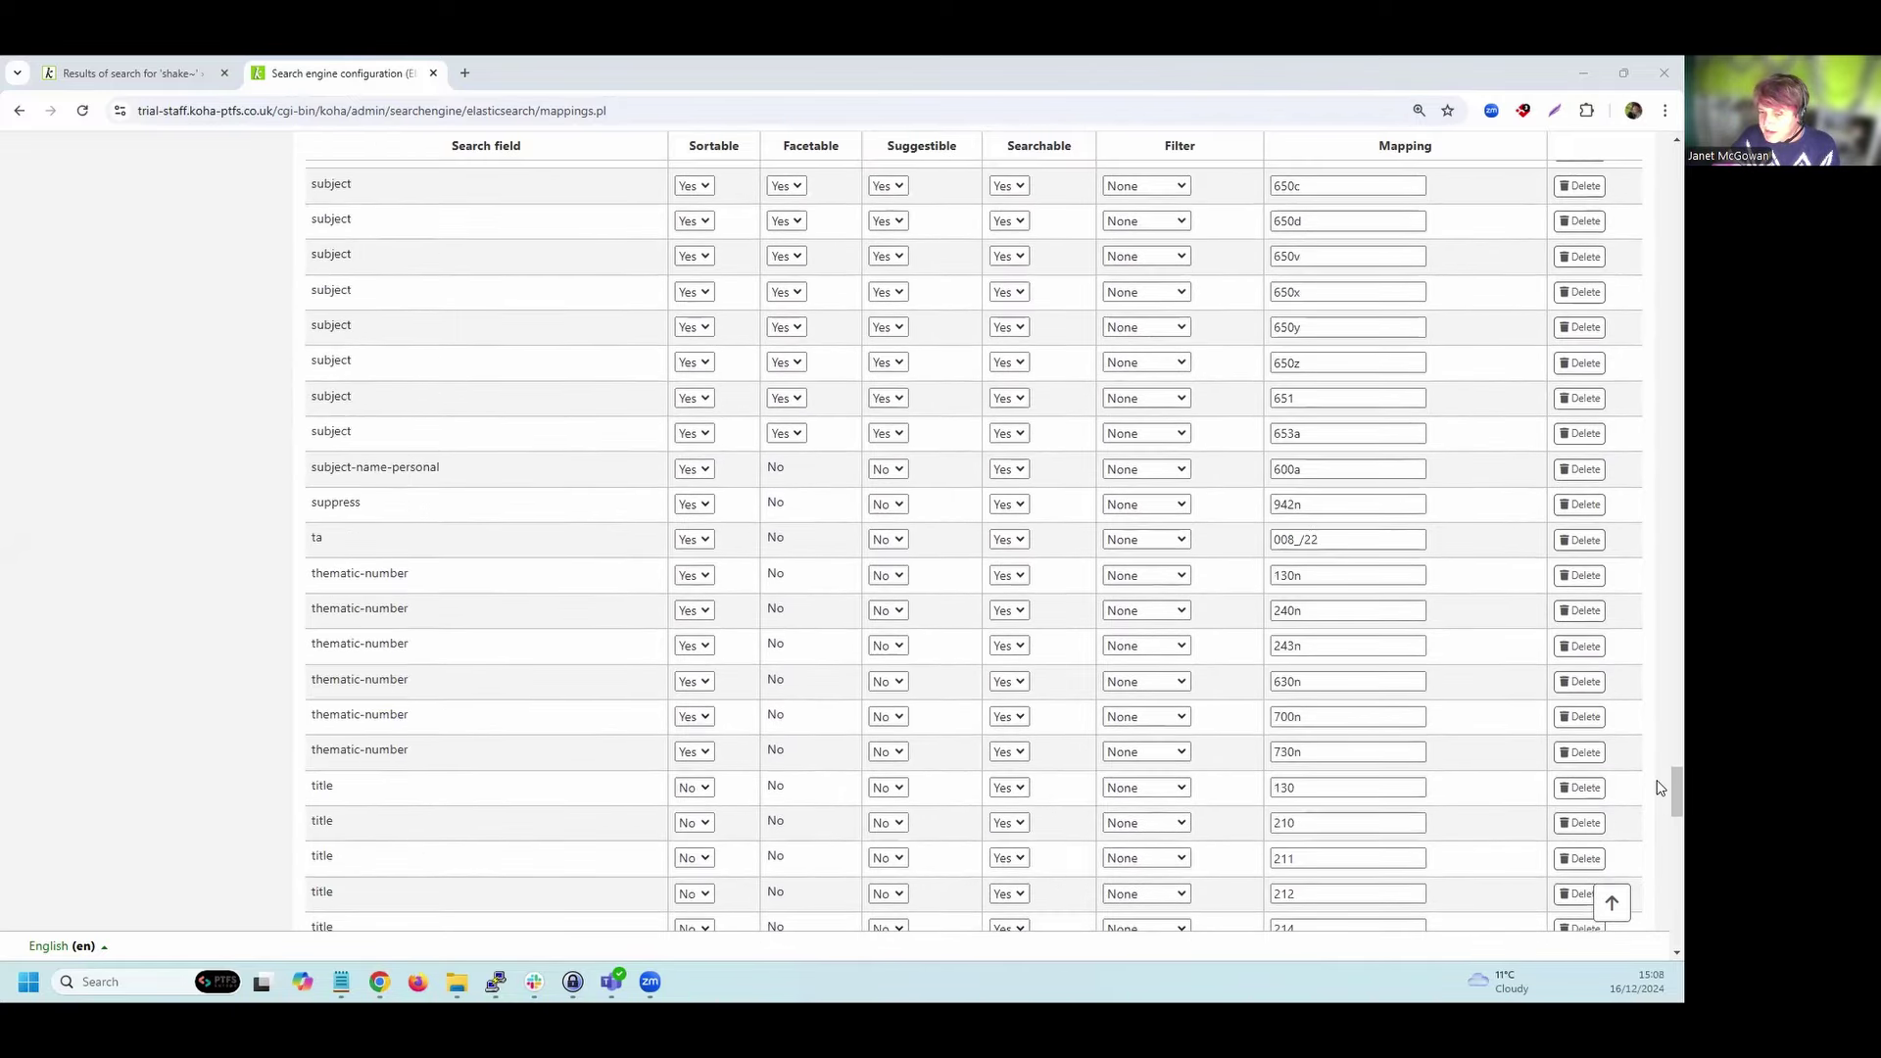
pyautogui.moveTo(1659, 787); pyautogui.dragTo(1671, 916)
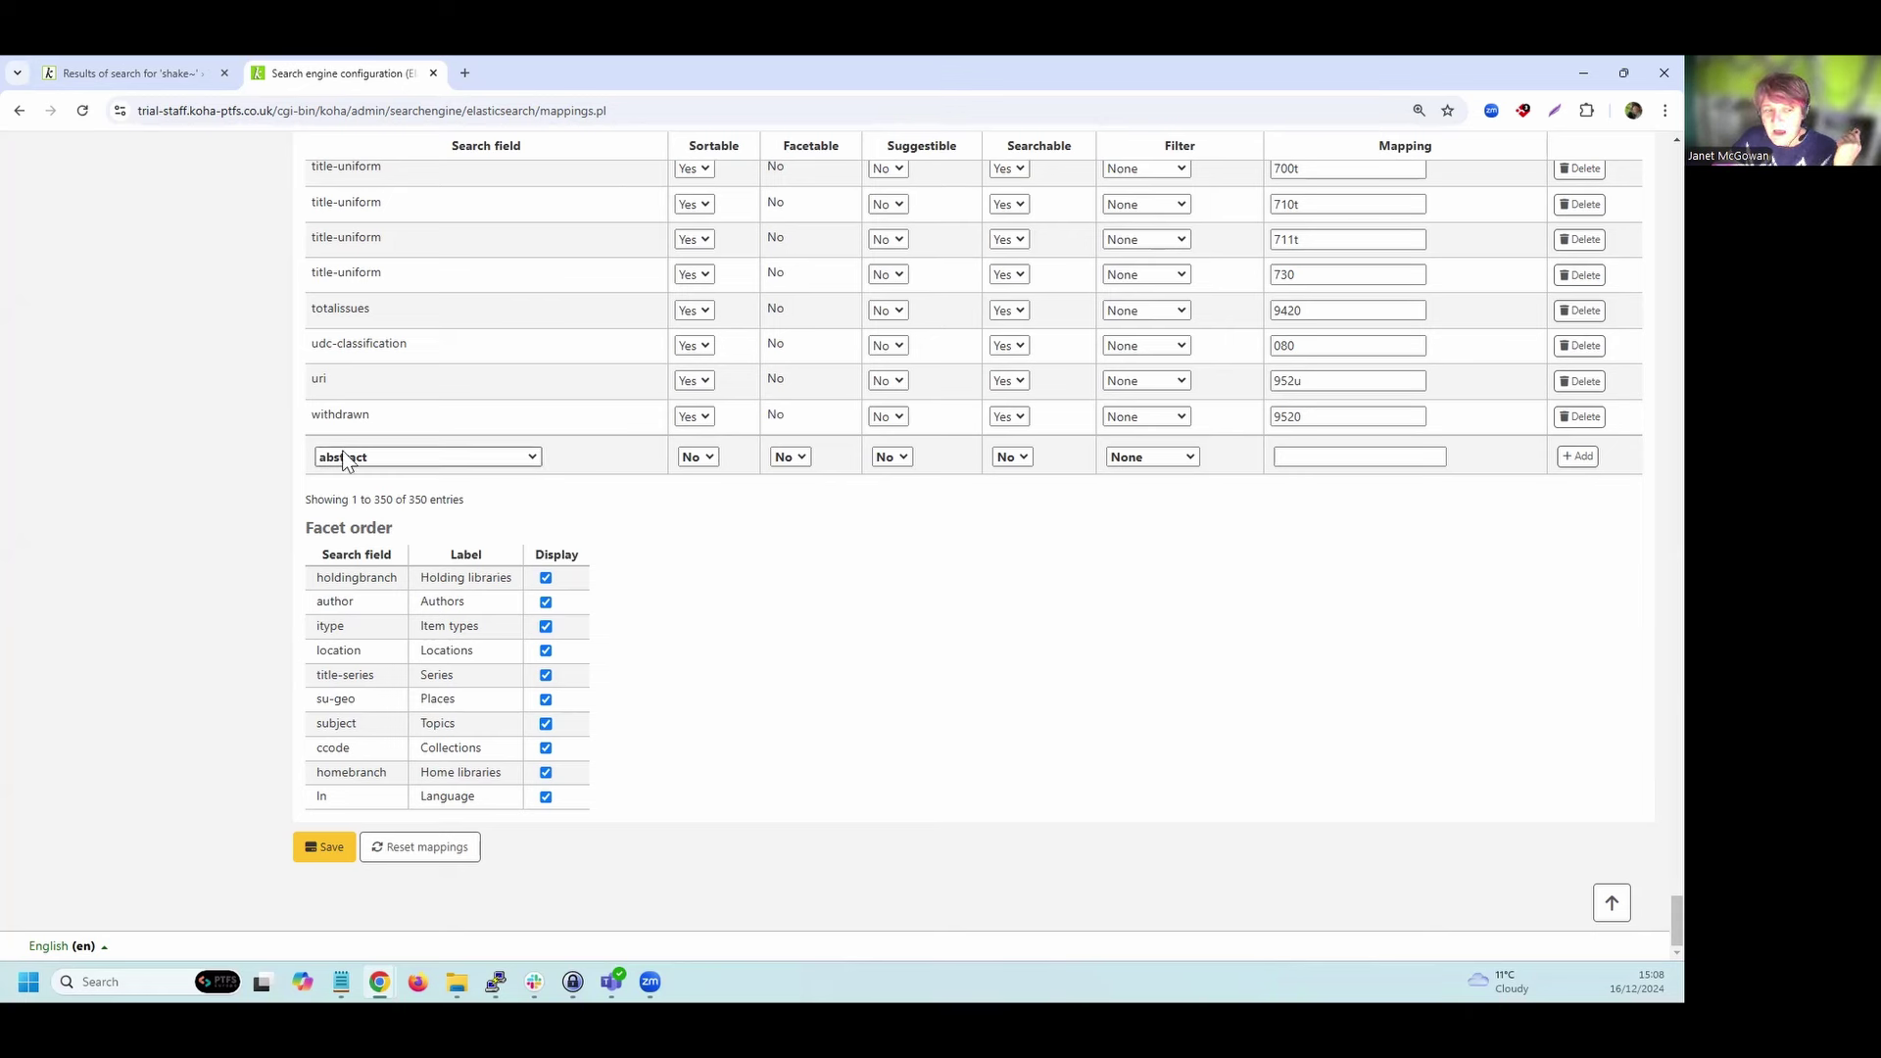
# Fill in a new bibliographic mapping for the note search field, with Sortable set to Yes and the mapping 585a.
pyautogui.click(427, 460)
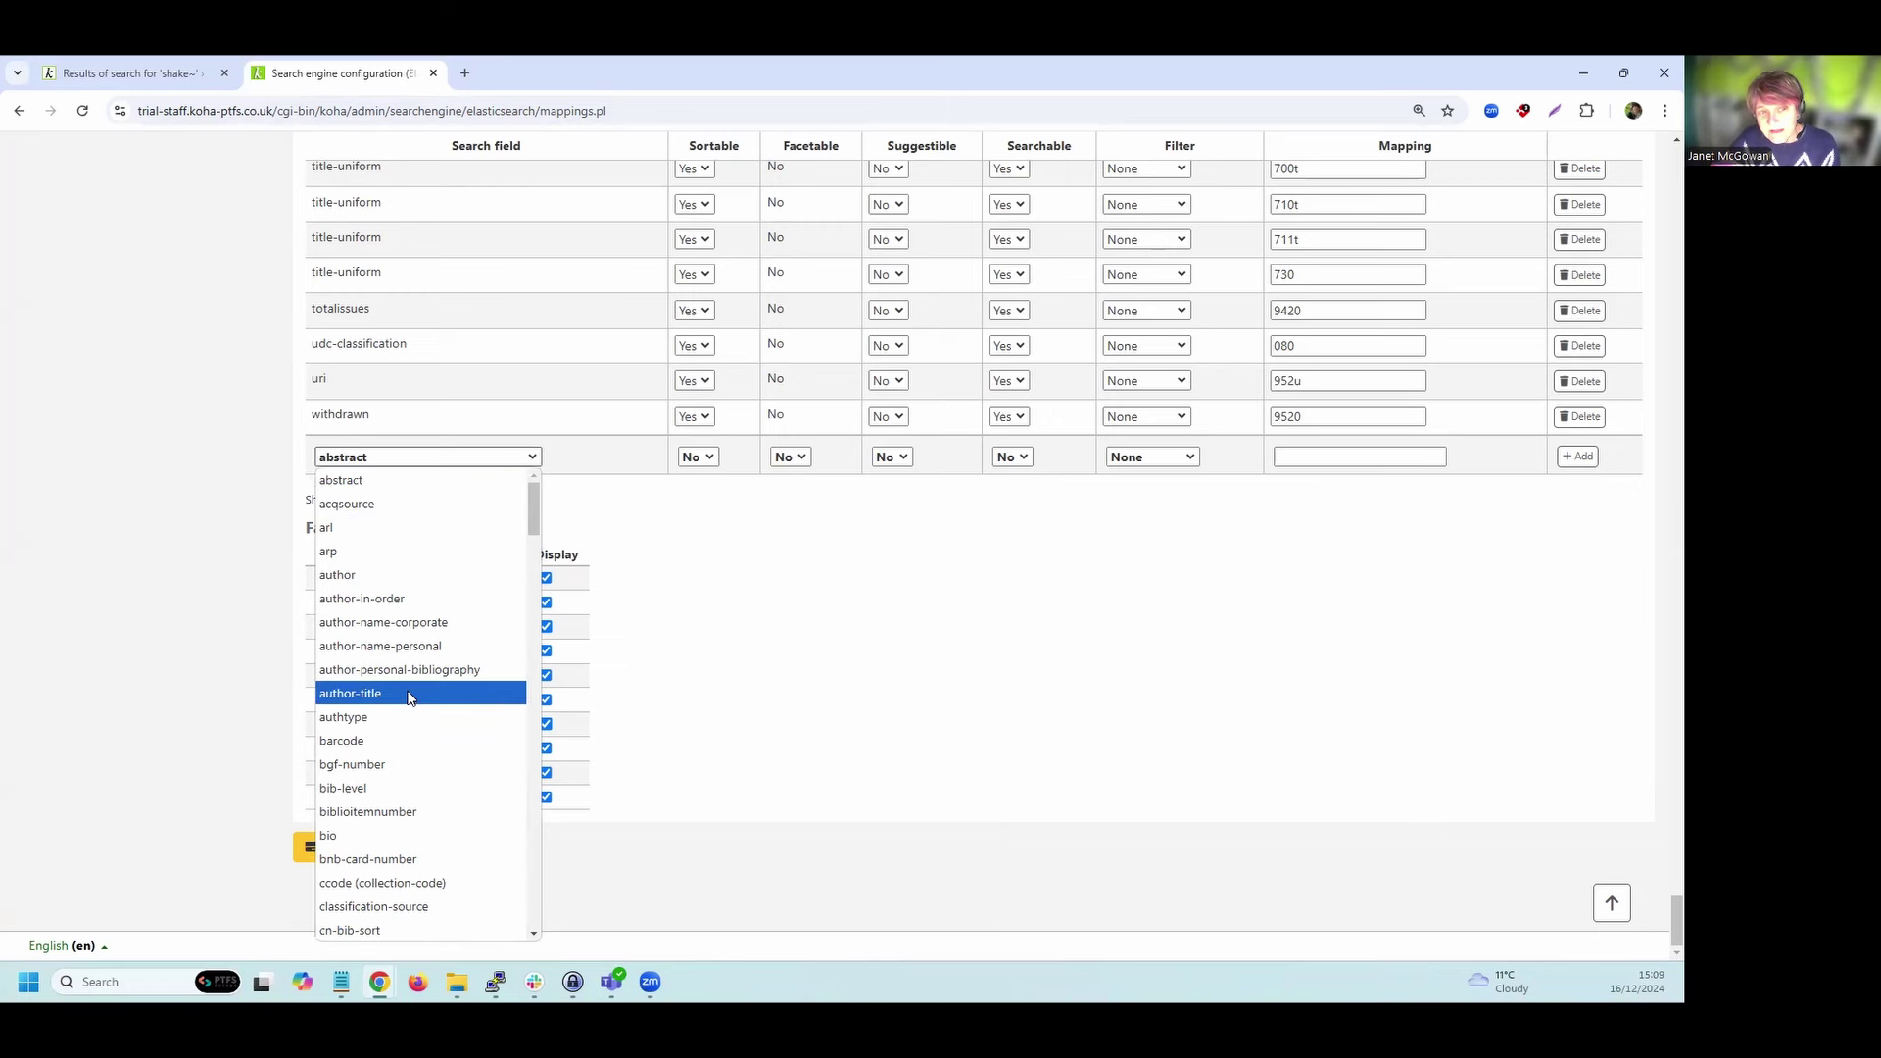
pyautogui.scroll(-20, 409, 697)
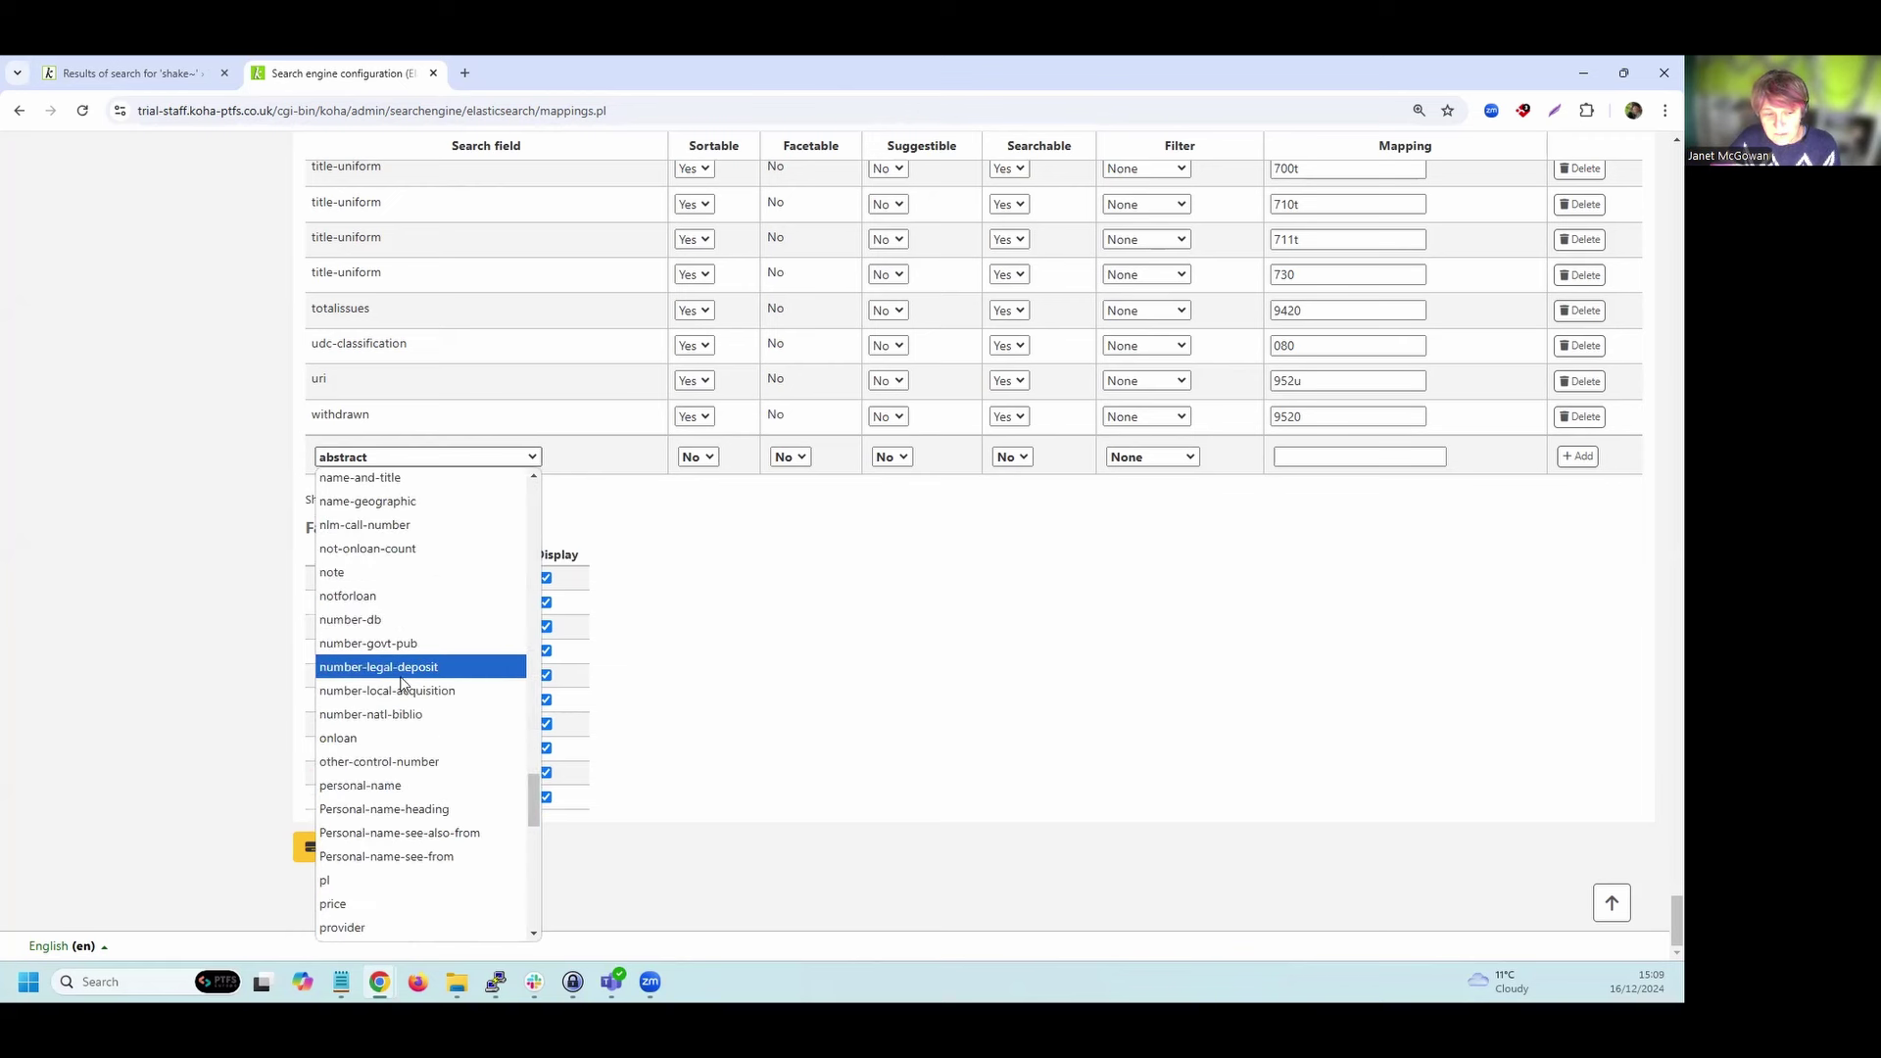
pyautogui.click(355, 568)
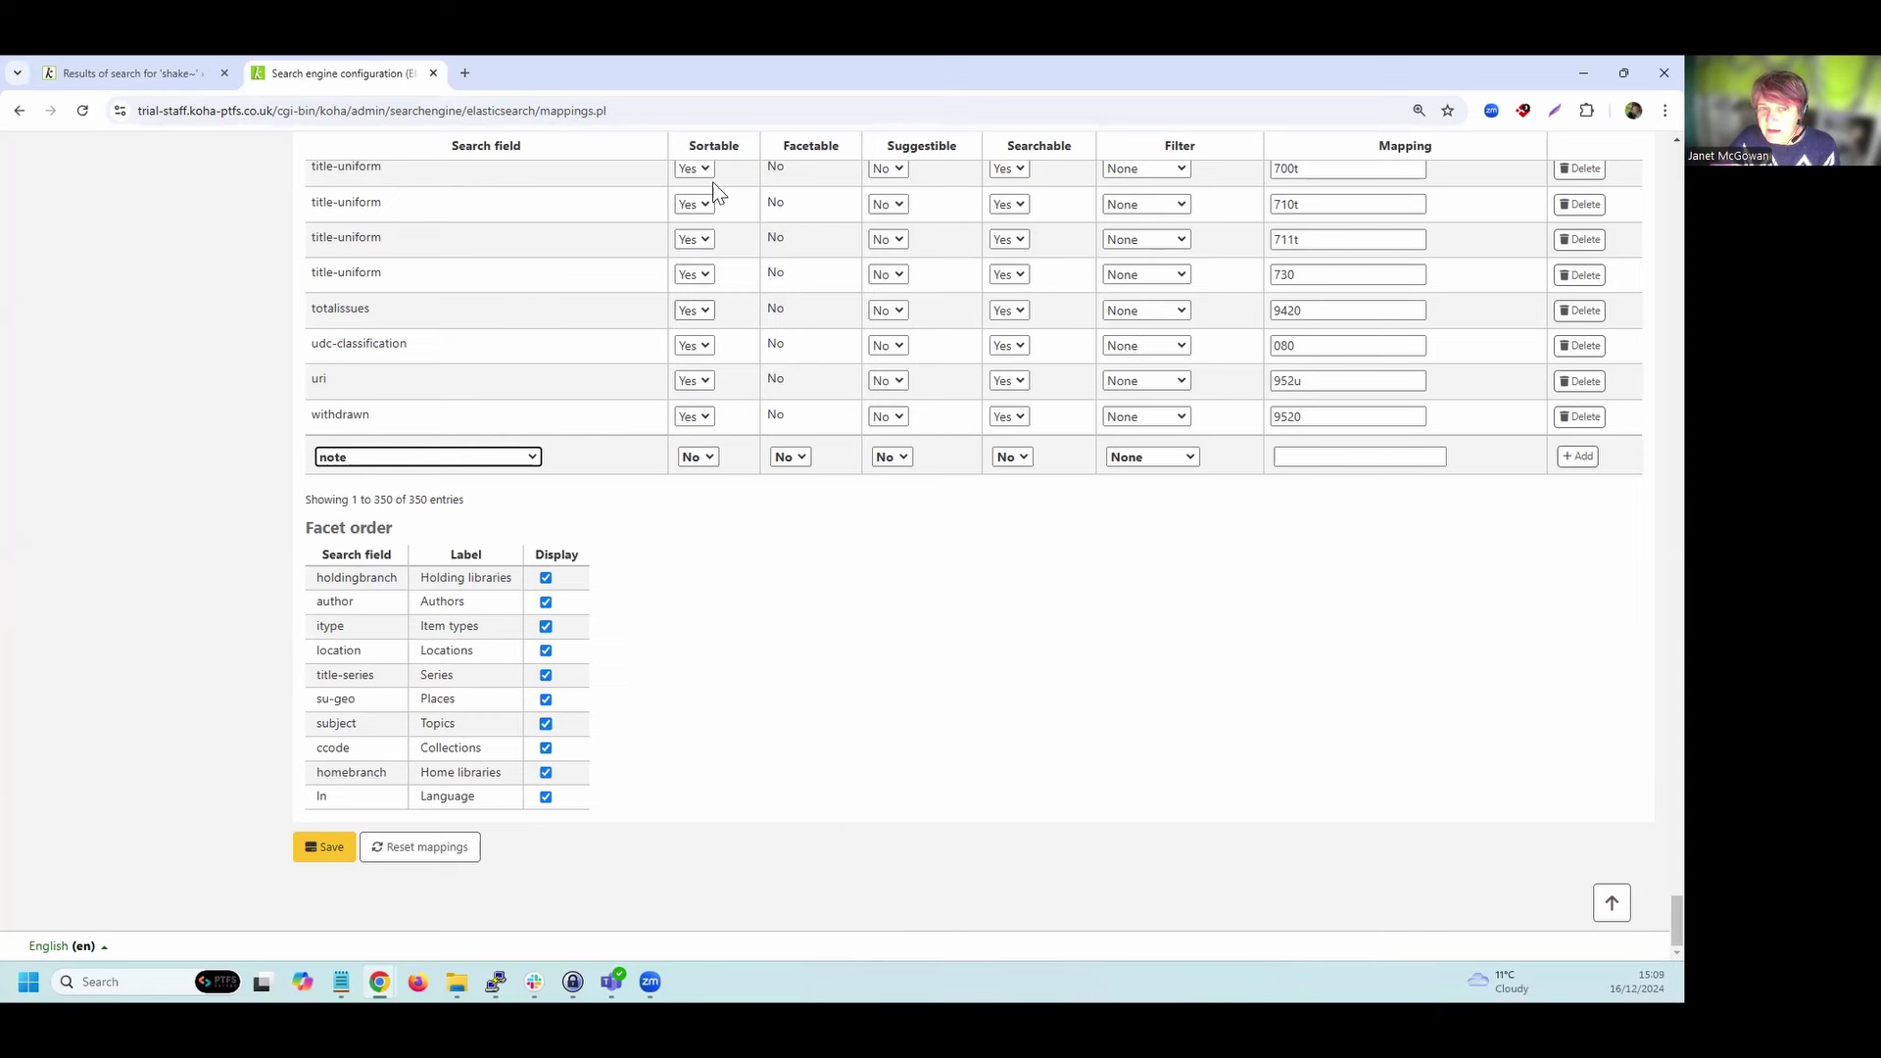
pyautogui.click(705, 456)
pyautogui.click(693, 504)
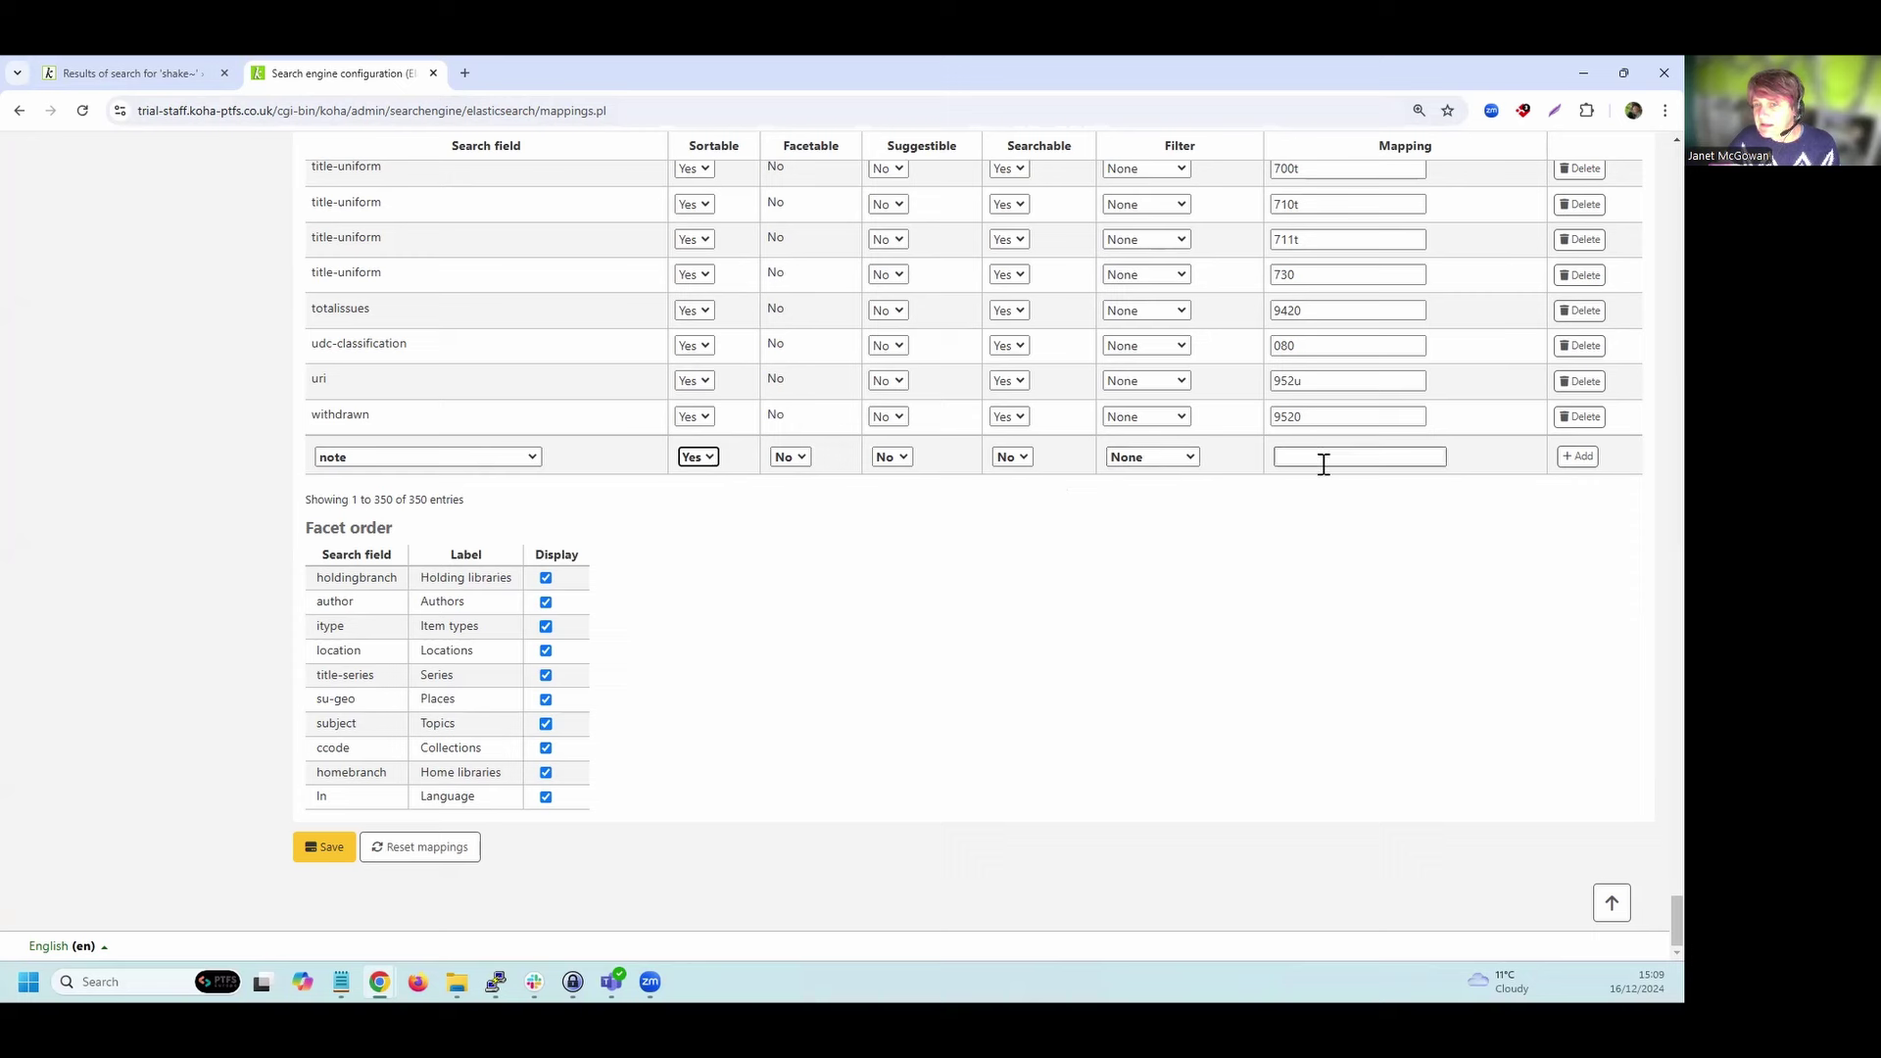
pyautogui.click(1292, 458)
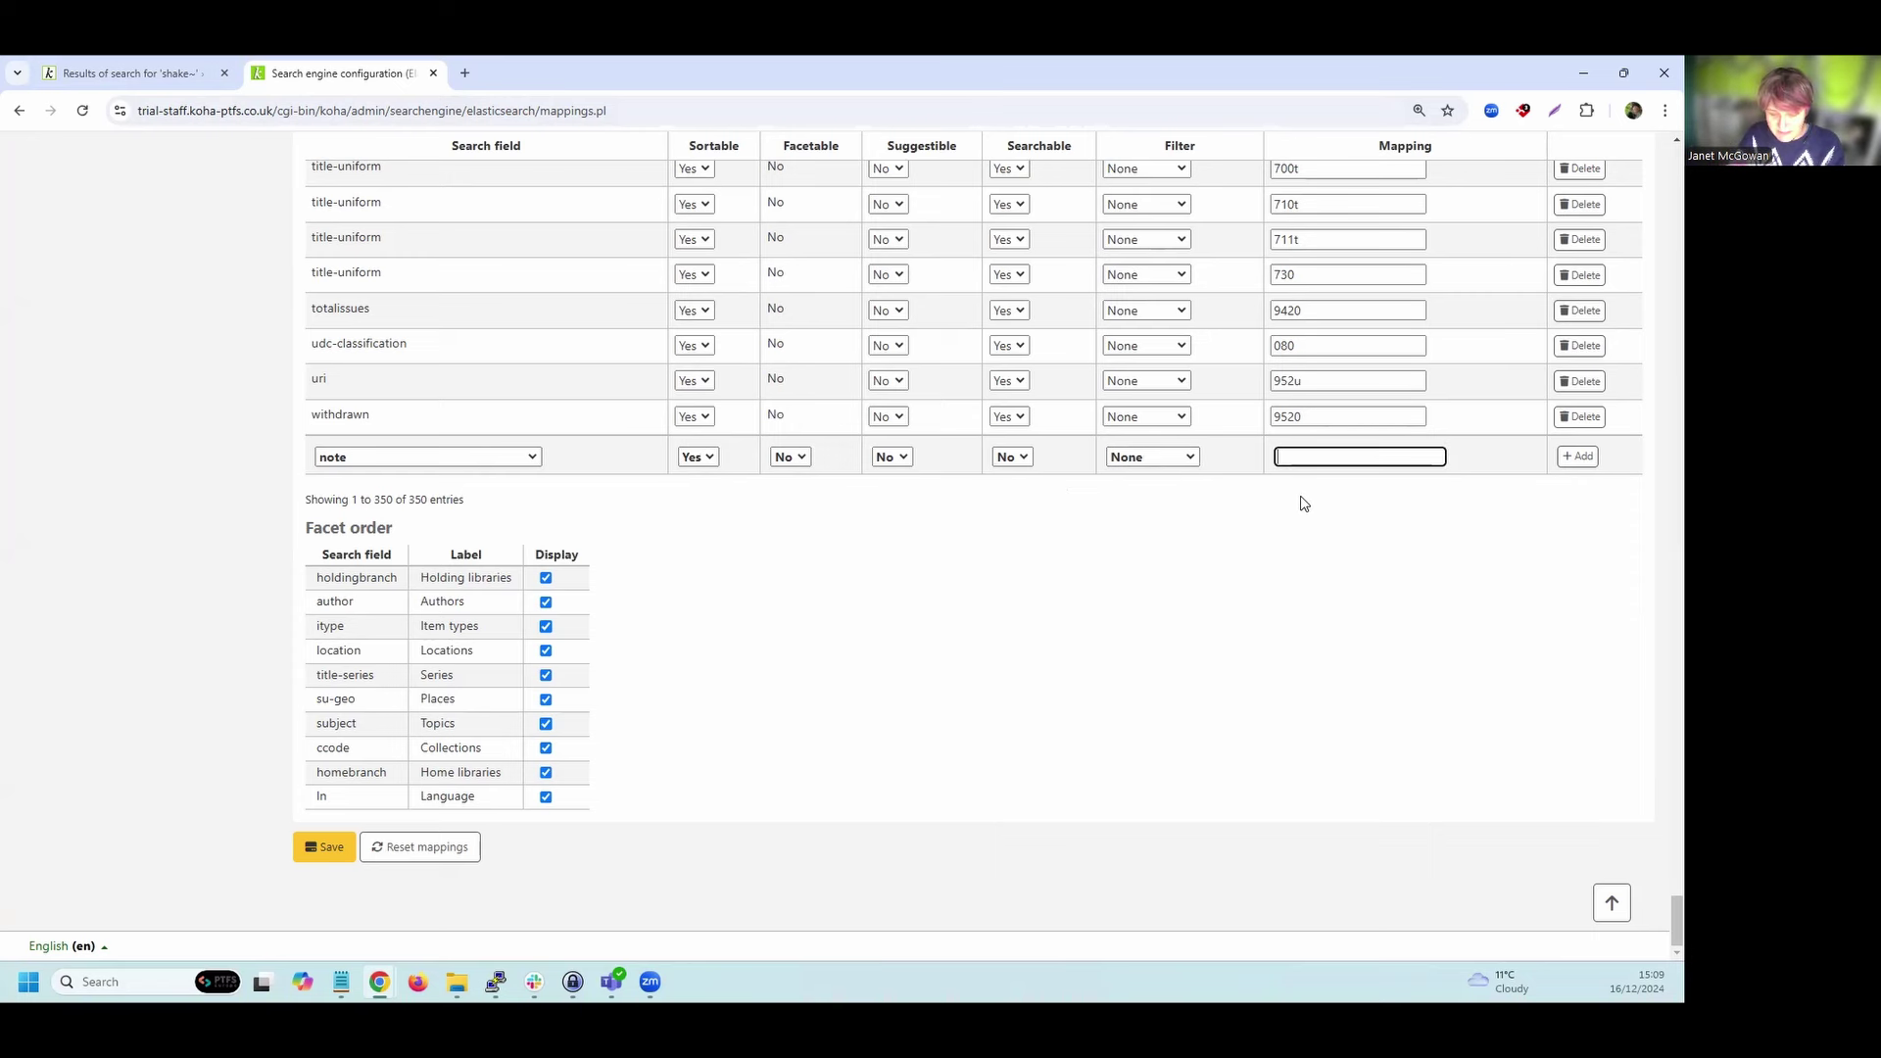
pyautogui.write('585')
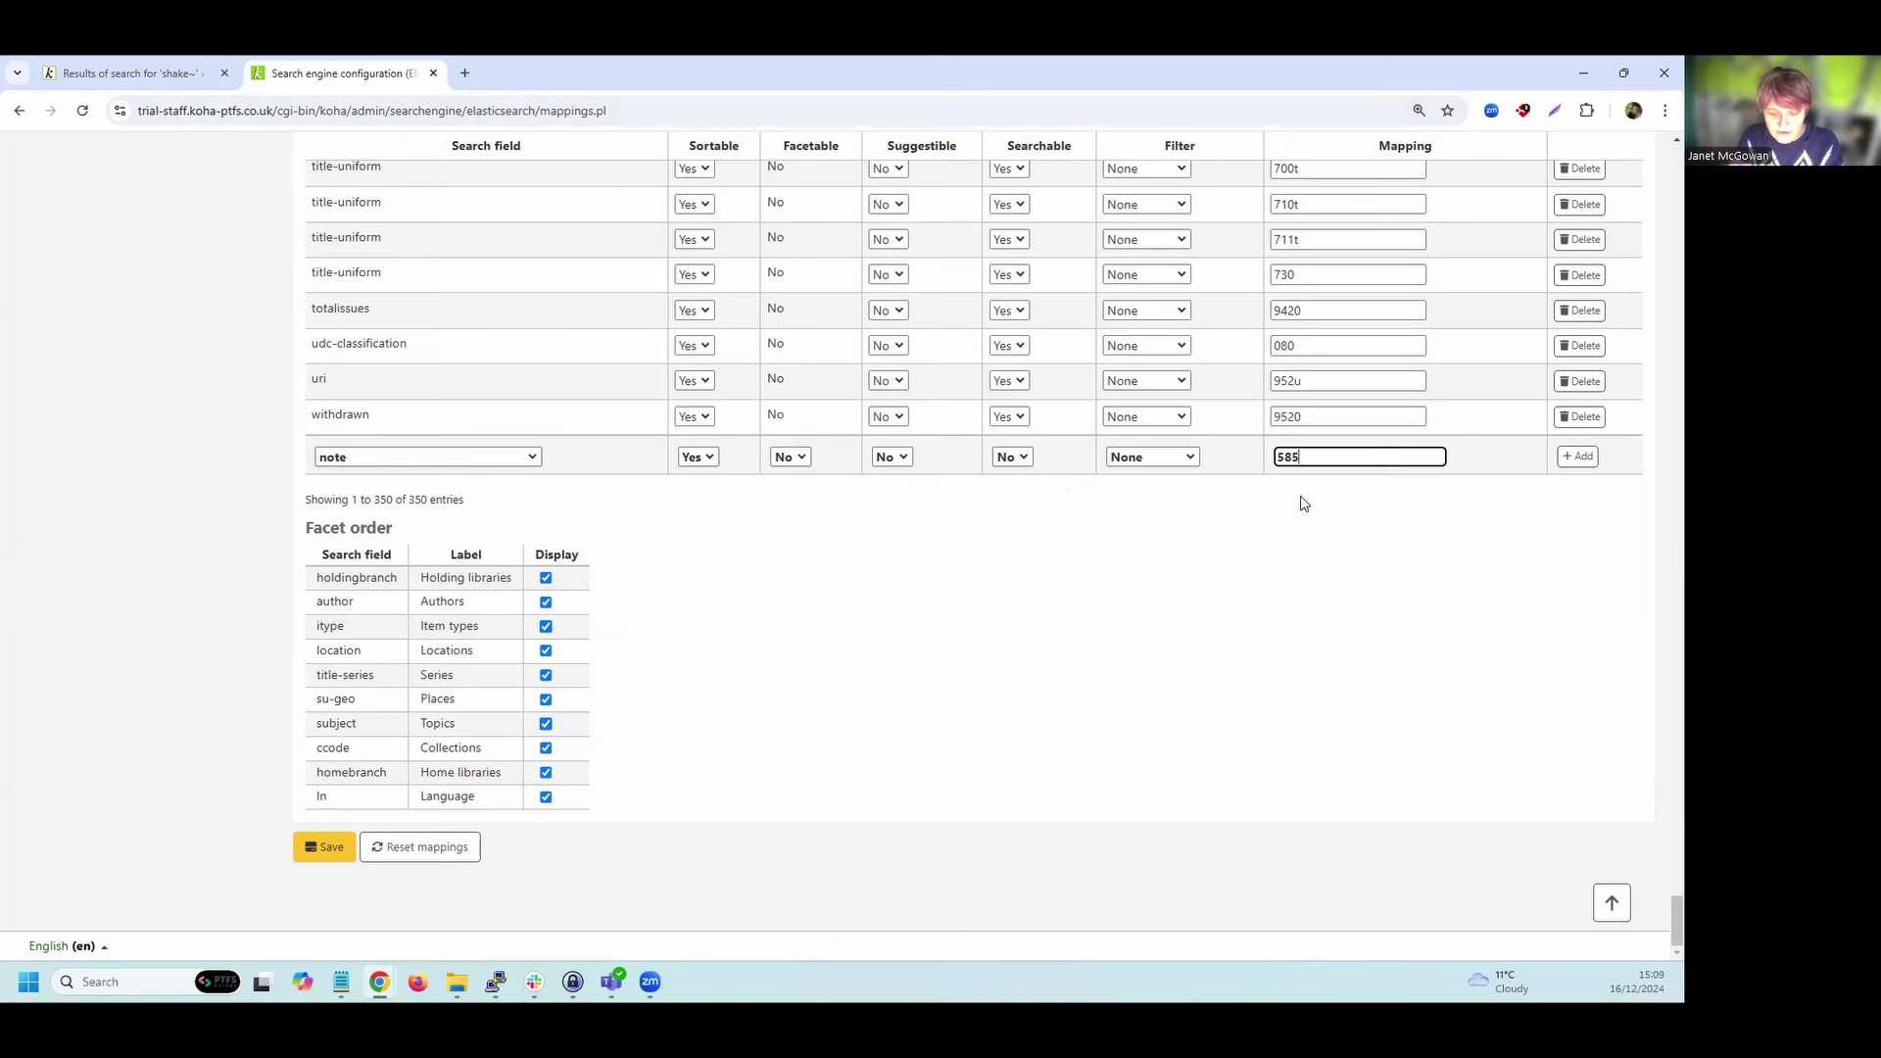
pyautogui.write('a')
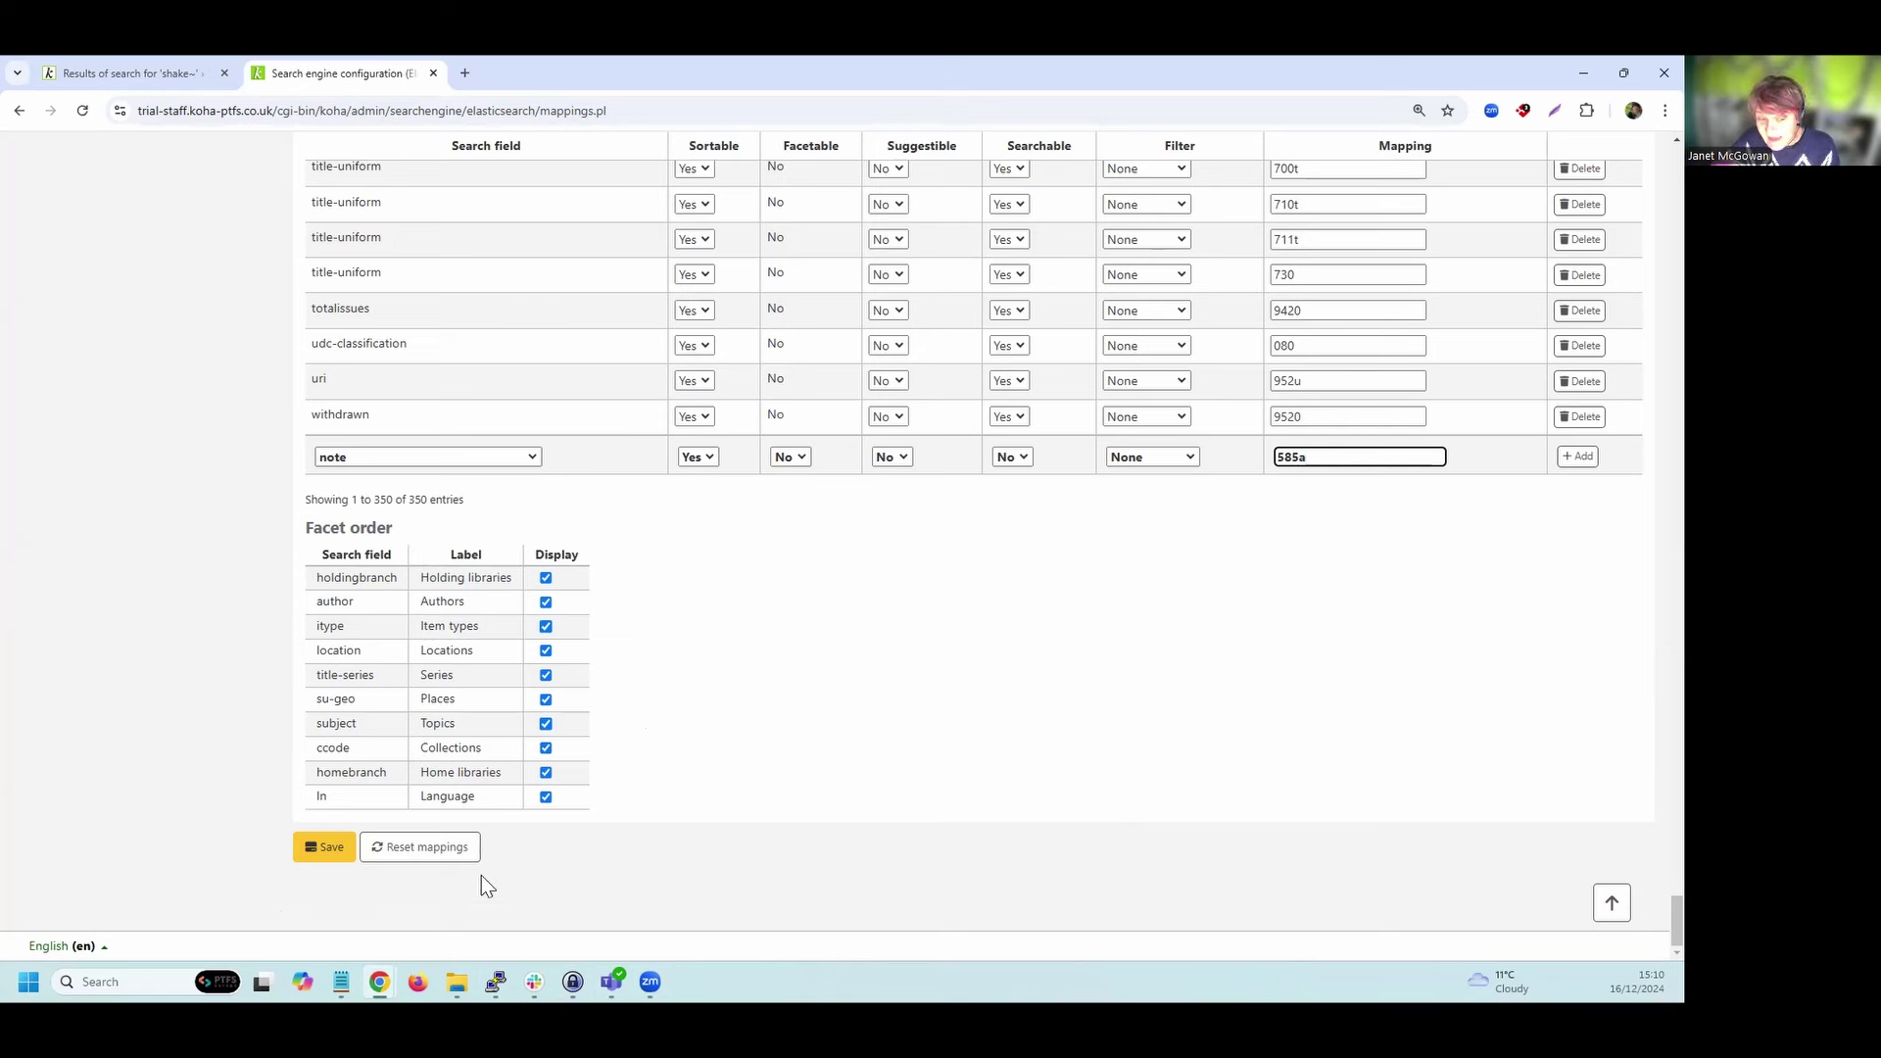
pyautogui.moveTo(470, 973)
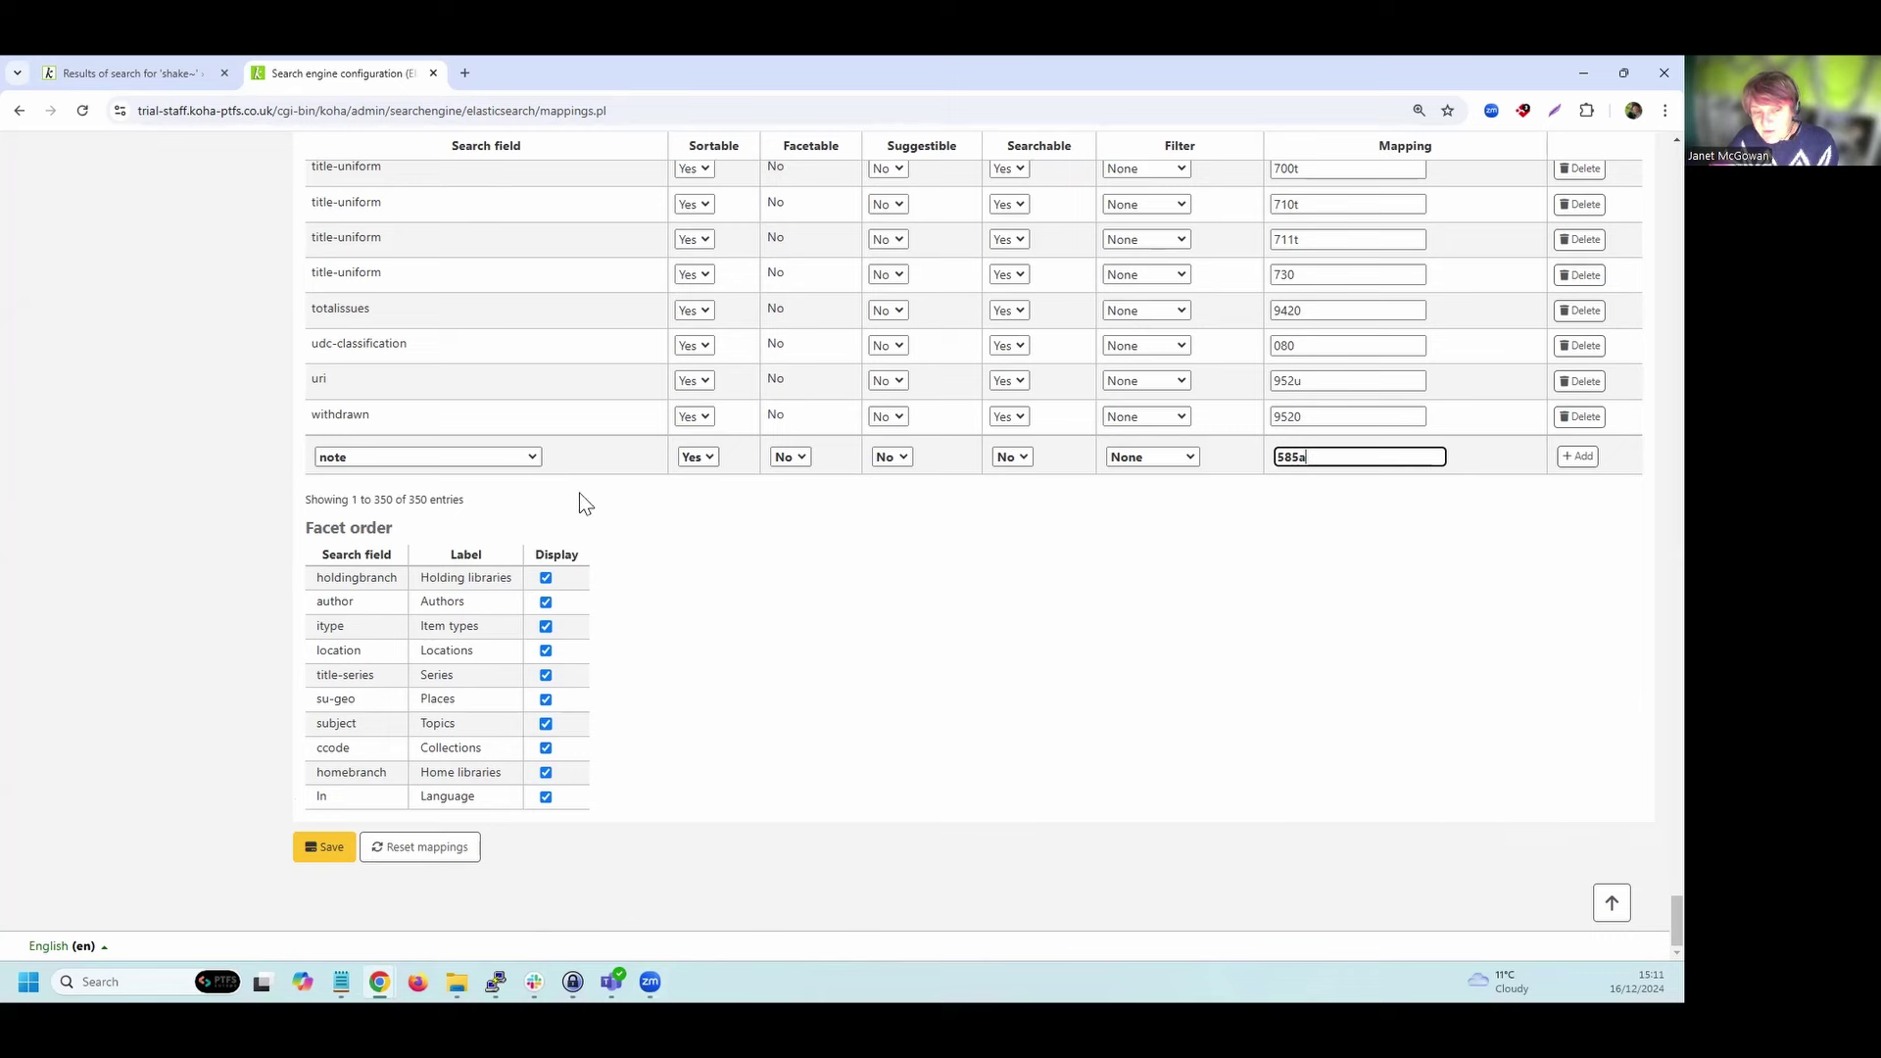
# Compare the facets beside the OPAC search results with the configured facet order, and move title-series above location.
pyautogui.click(127, 71)
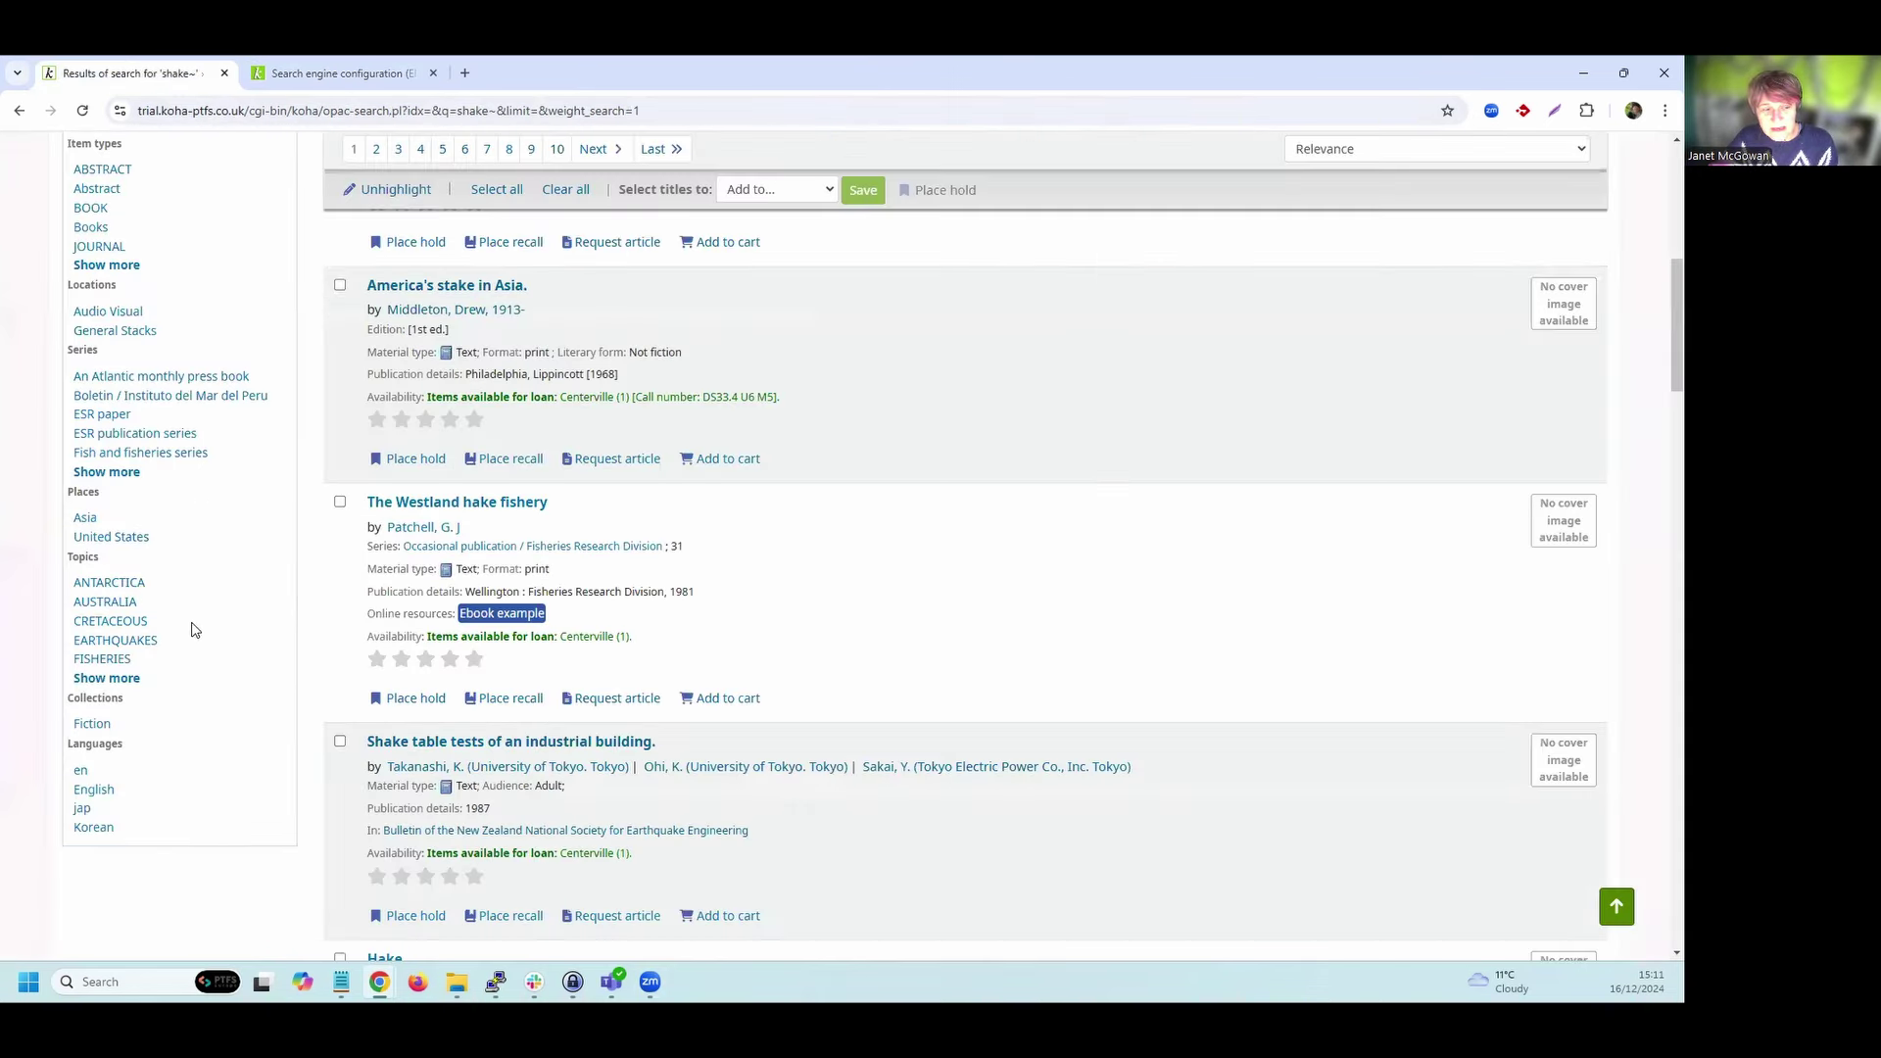
pyautogui.scroll(4, 91, 439)
pyautogui.scroll(1, 91, 439)
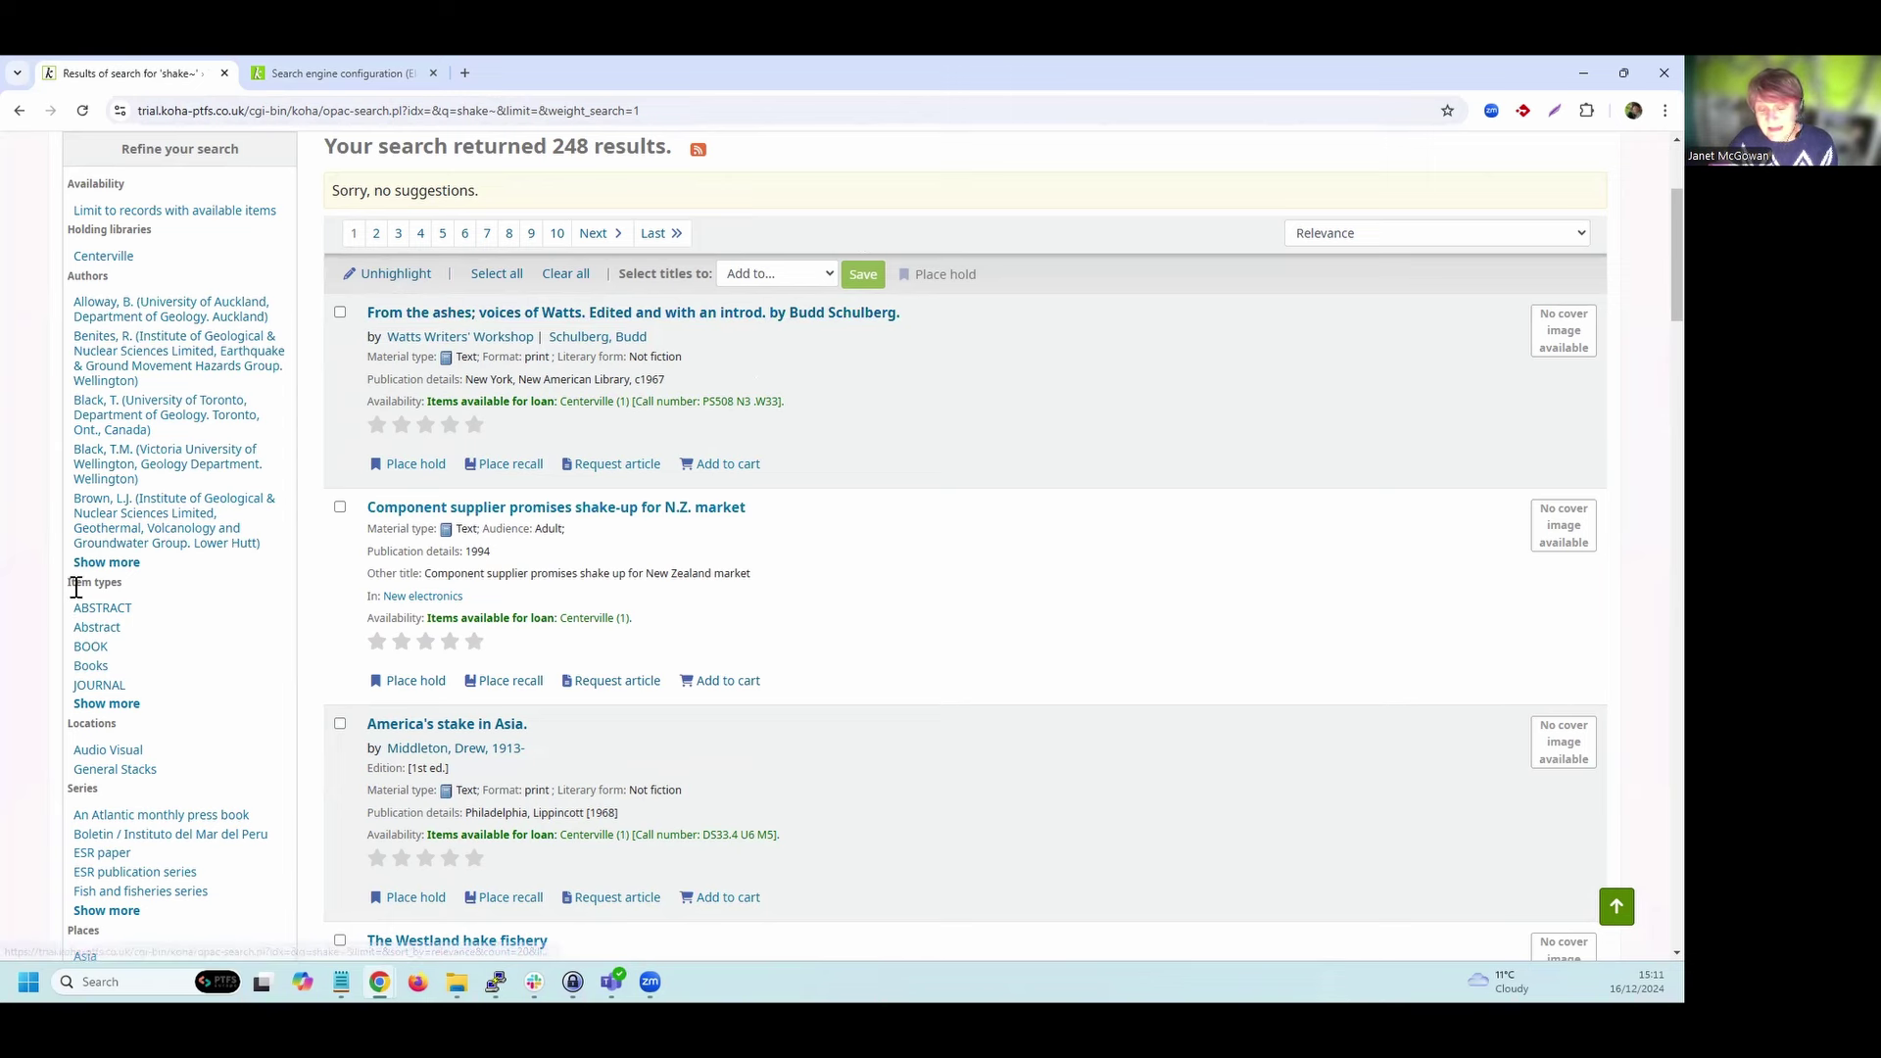
pyautogui.click(335, 71)
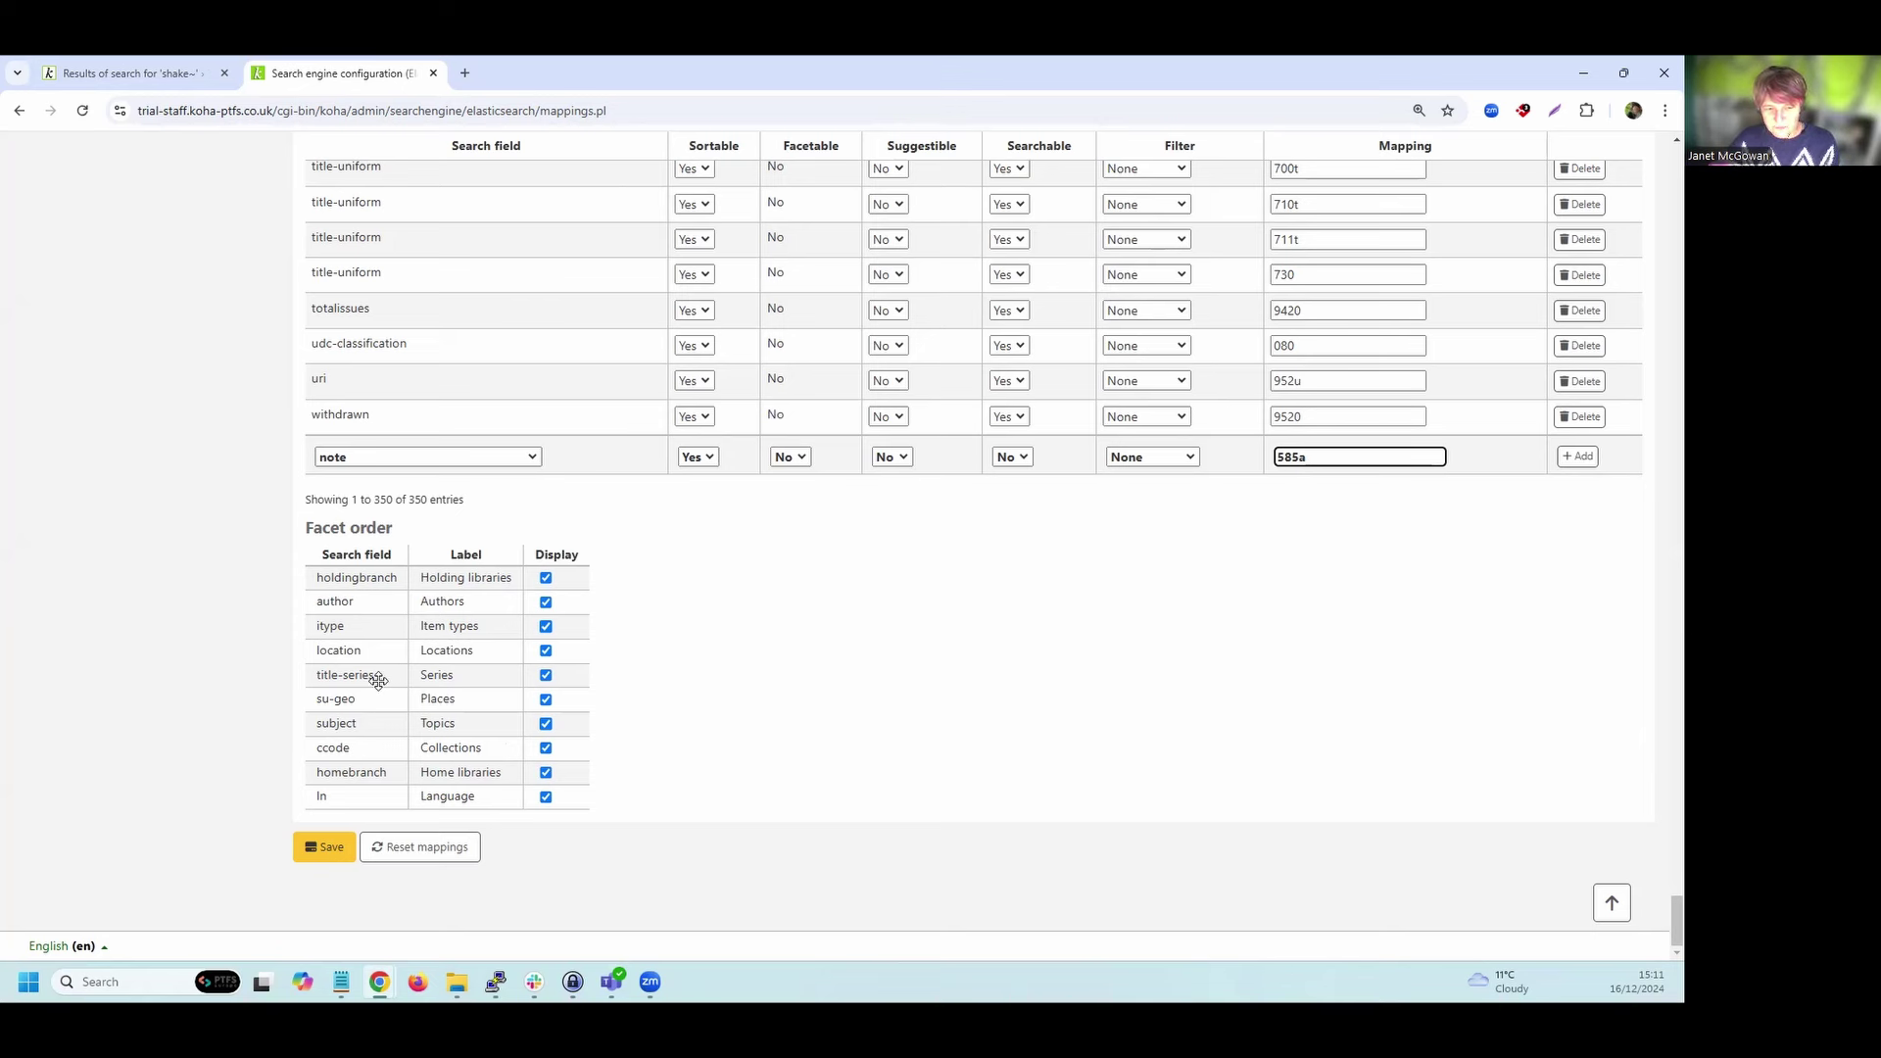
pyautogui.moveTo(378, 681); pyautogui.dragTo(377, 652)
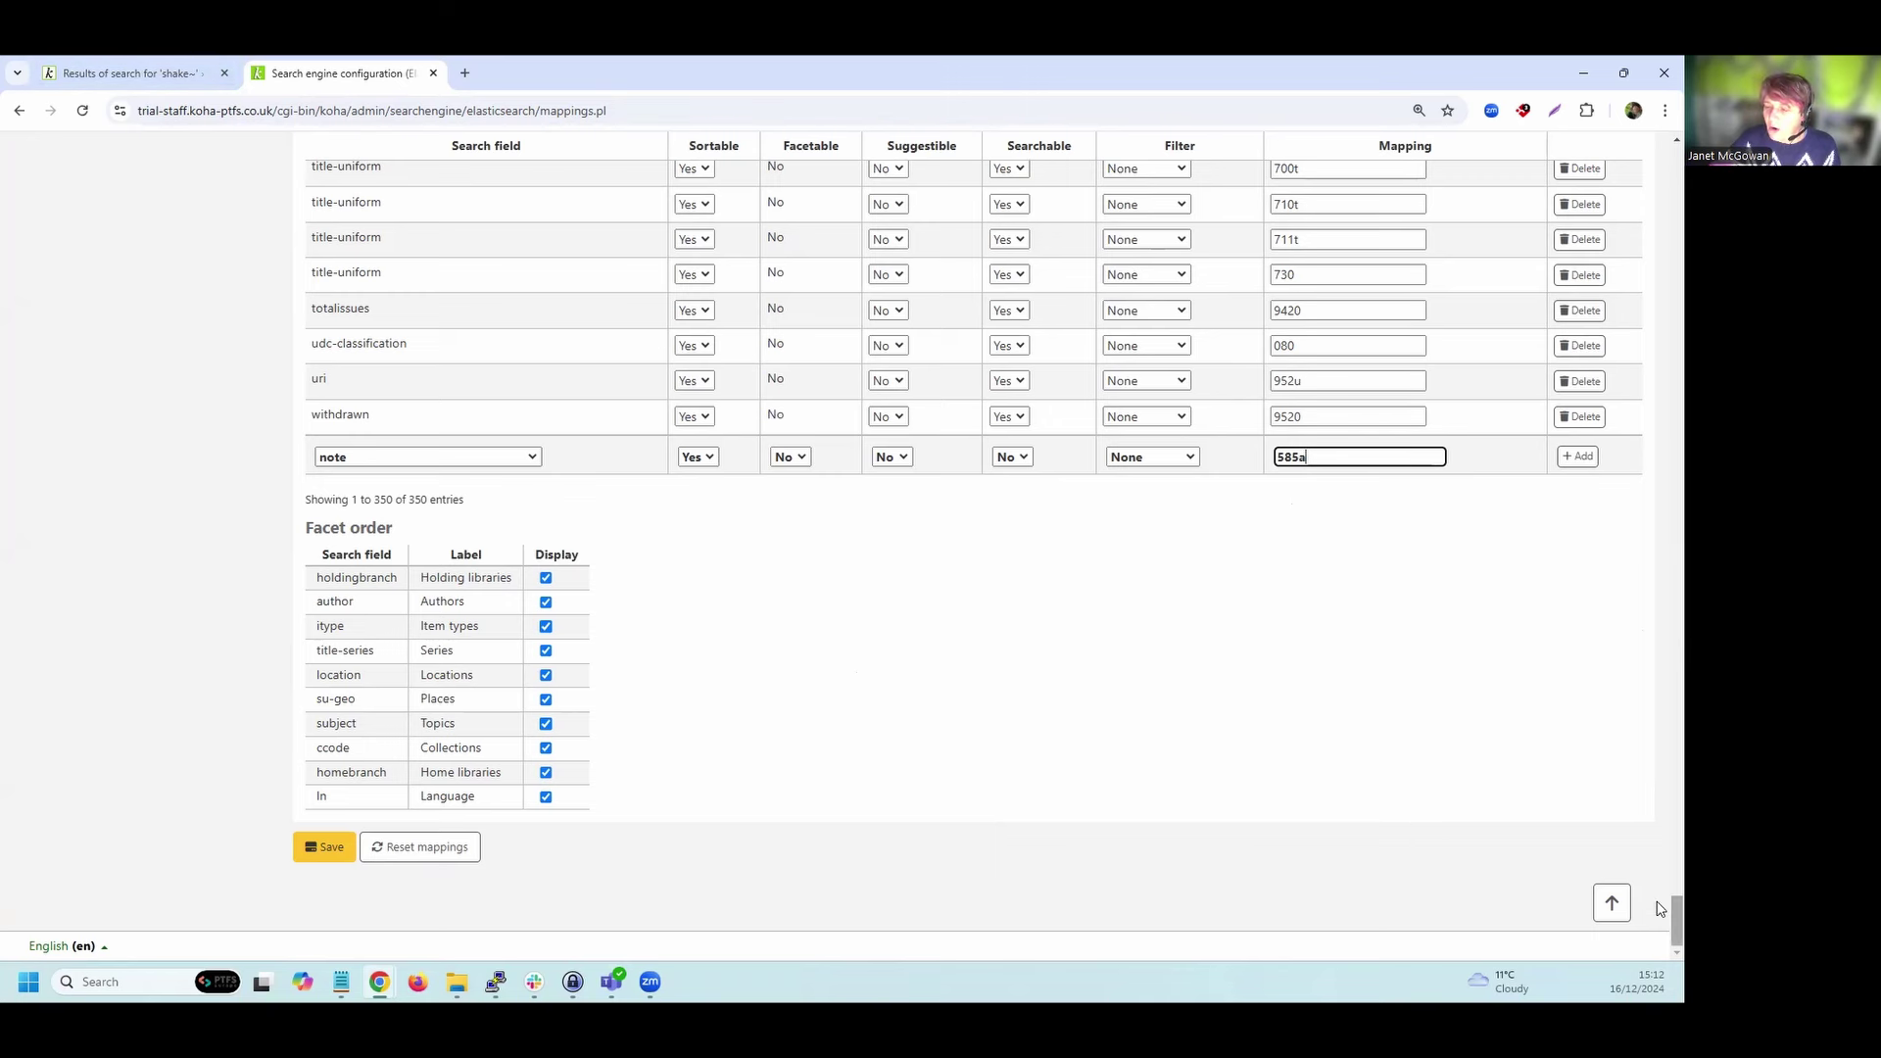
# Return to the Elasticsearch search fields and set the weight of the title field to 200.
pyautogui.scroll(20, 1609, 431)
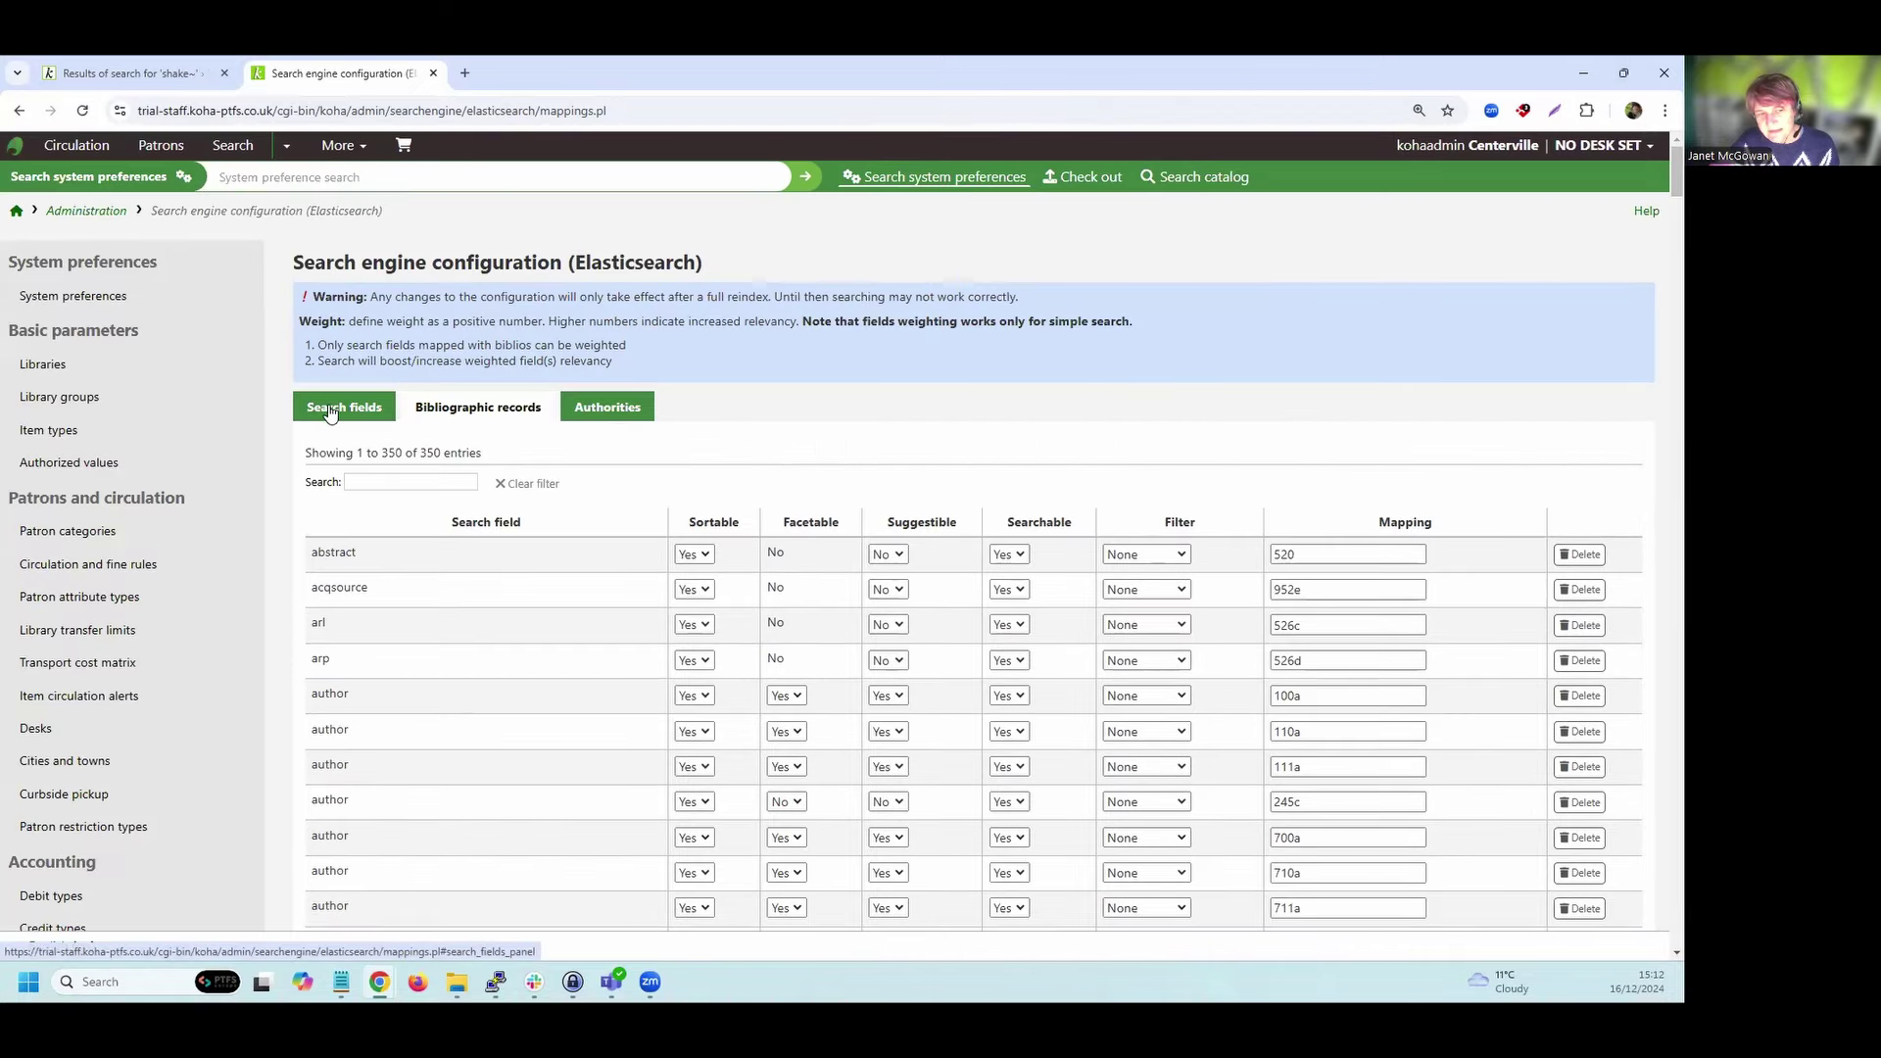
pyautogui.click(329, 407)
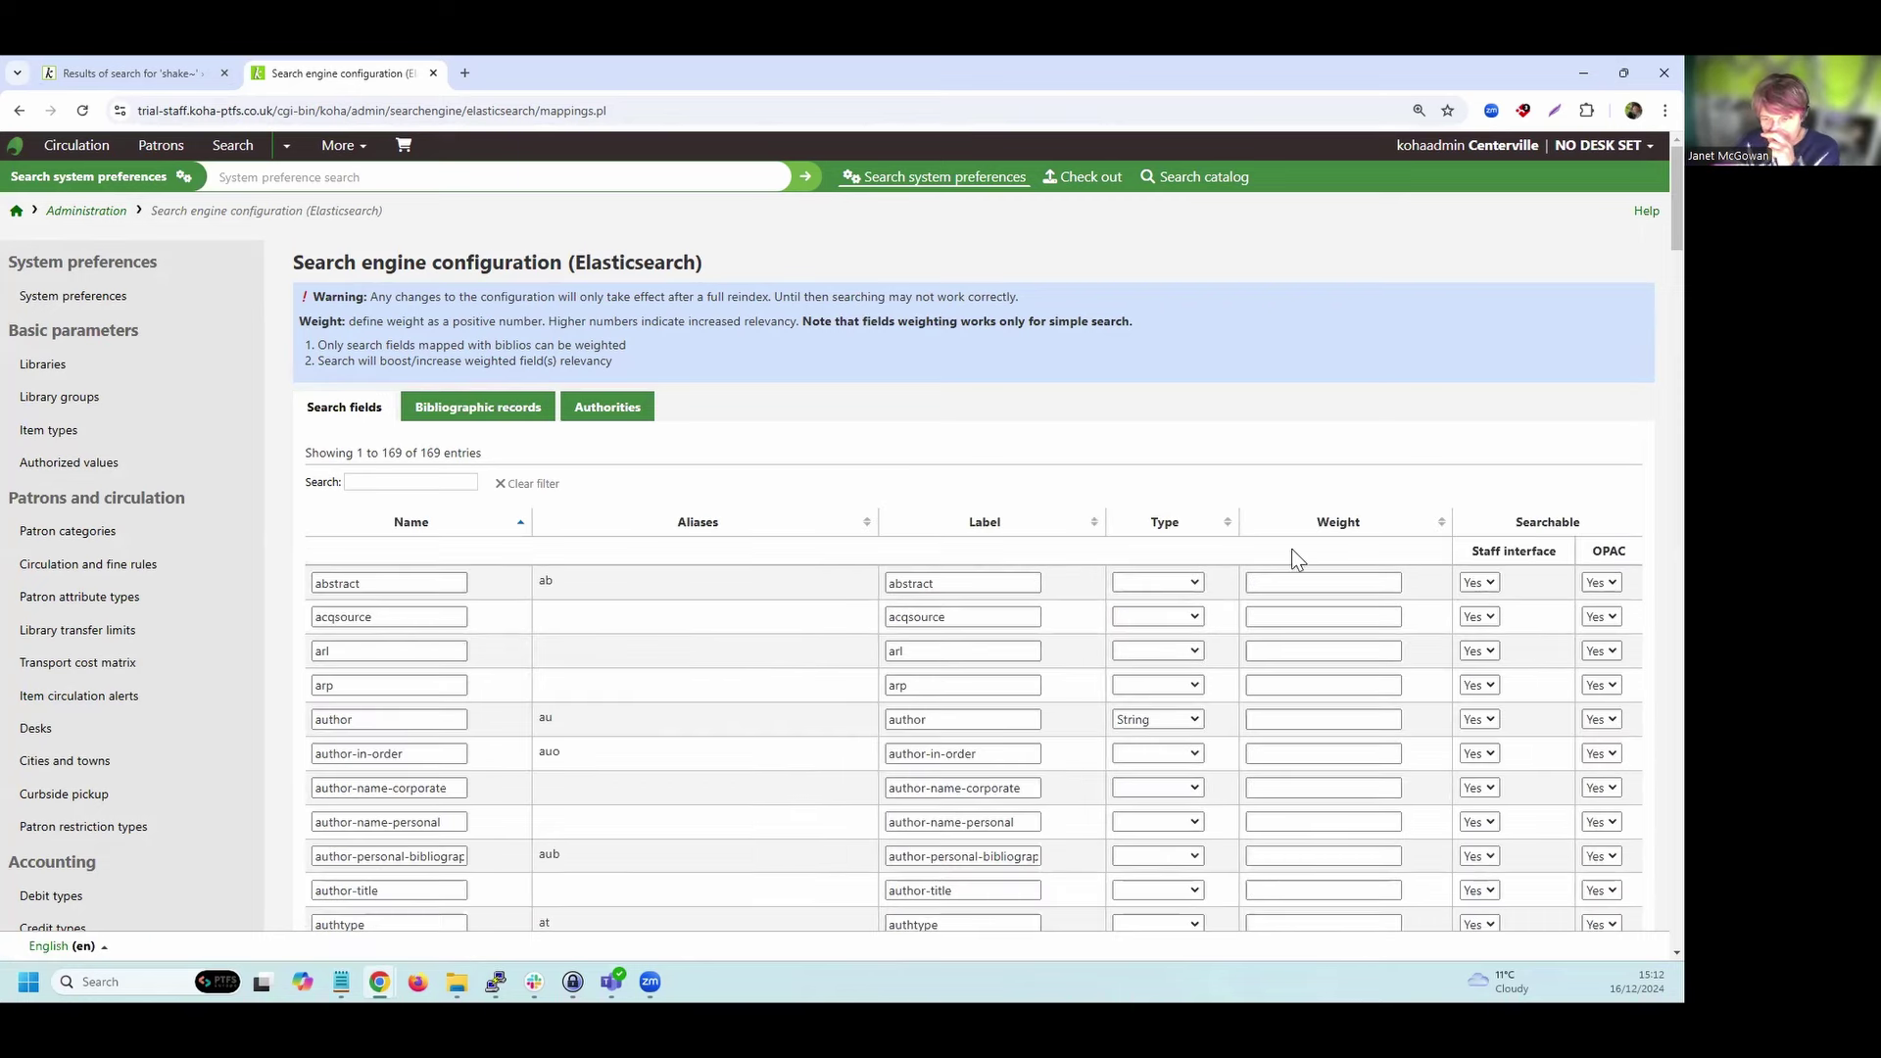
pyautogui.scroll(-1, 1295, 538)
pyautogui.scroll(-1, 1296, 534)
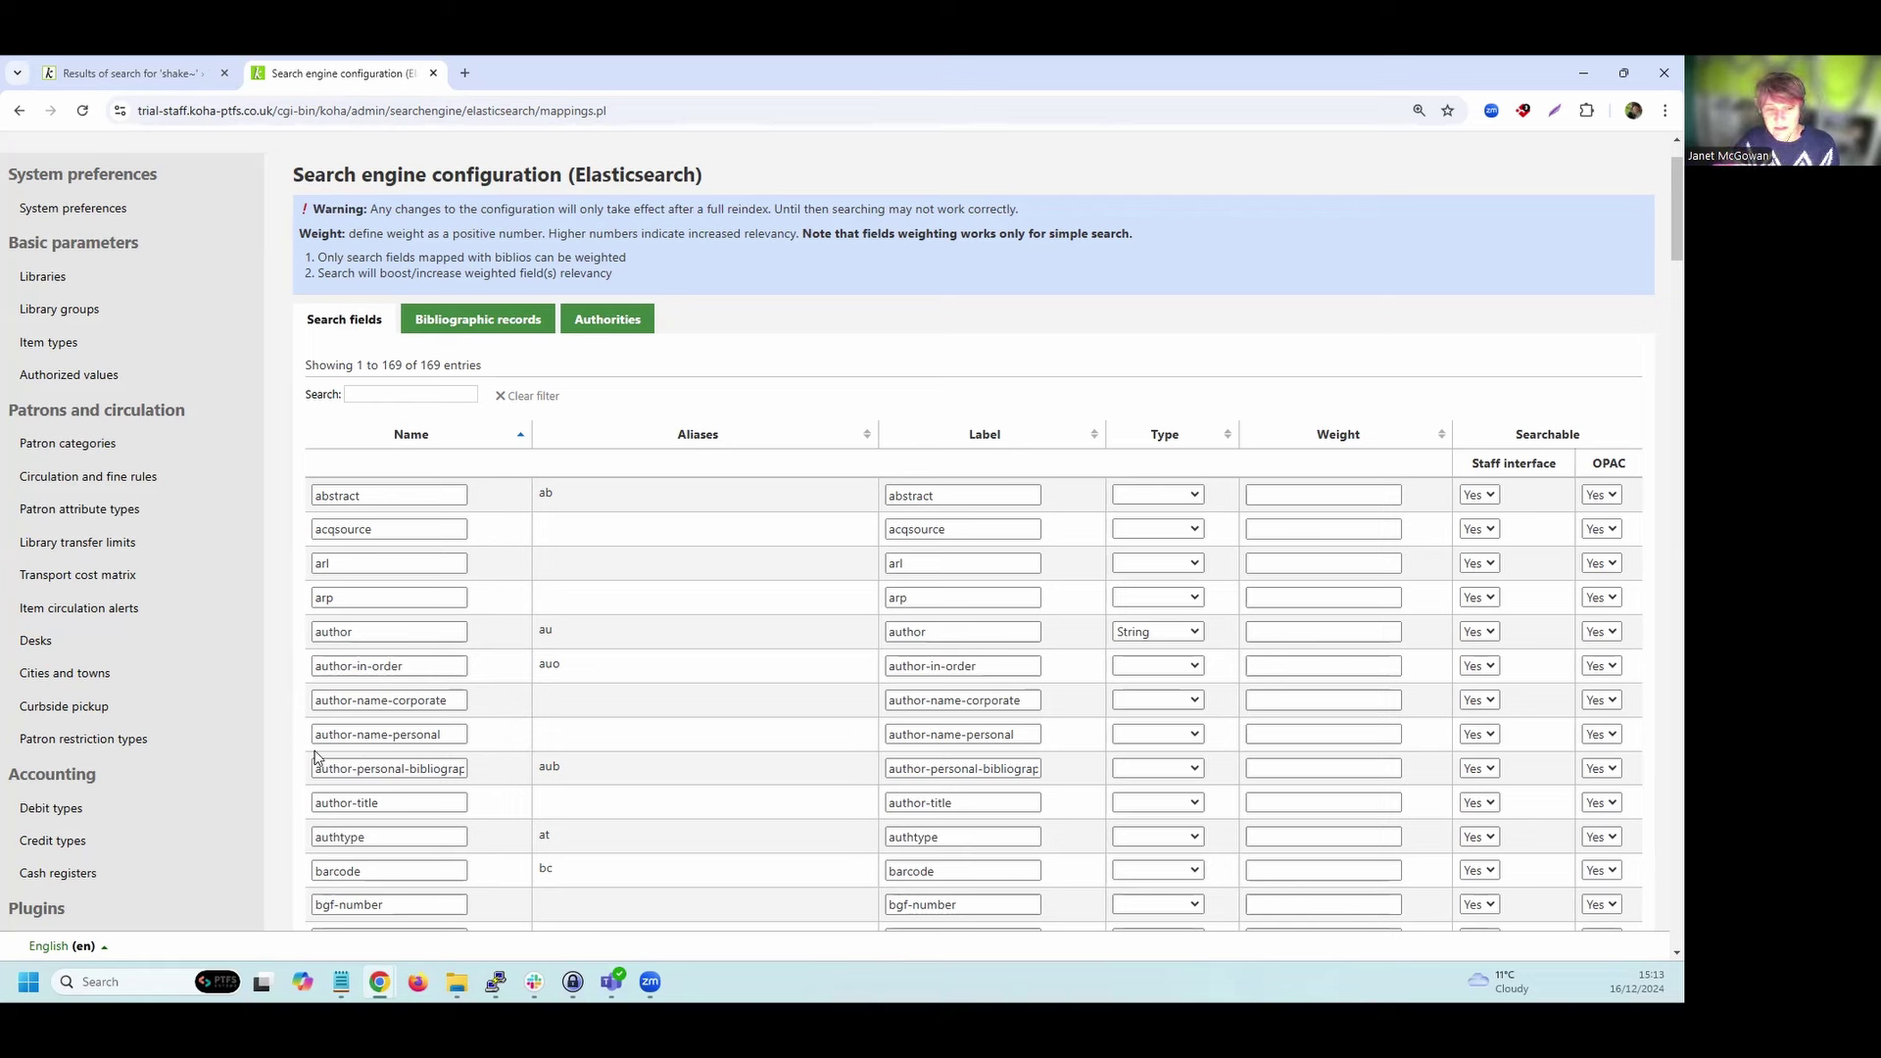
pyautogui.scroll(-4, 659, 781)
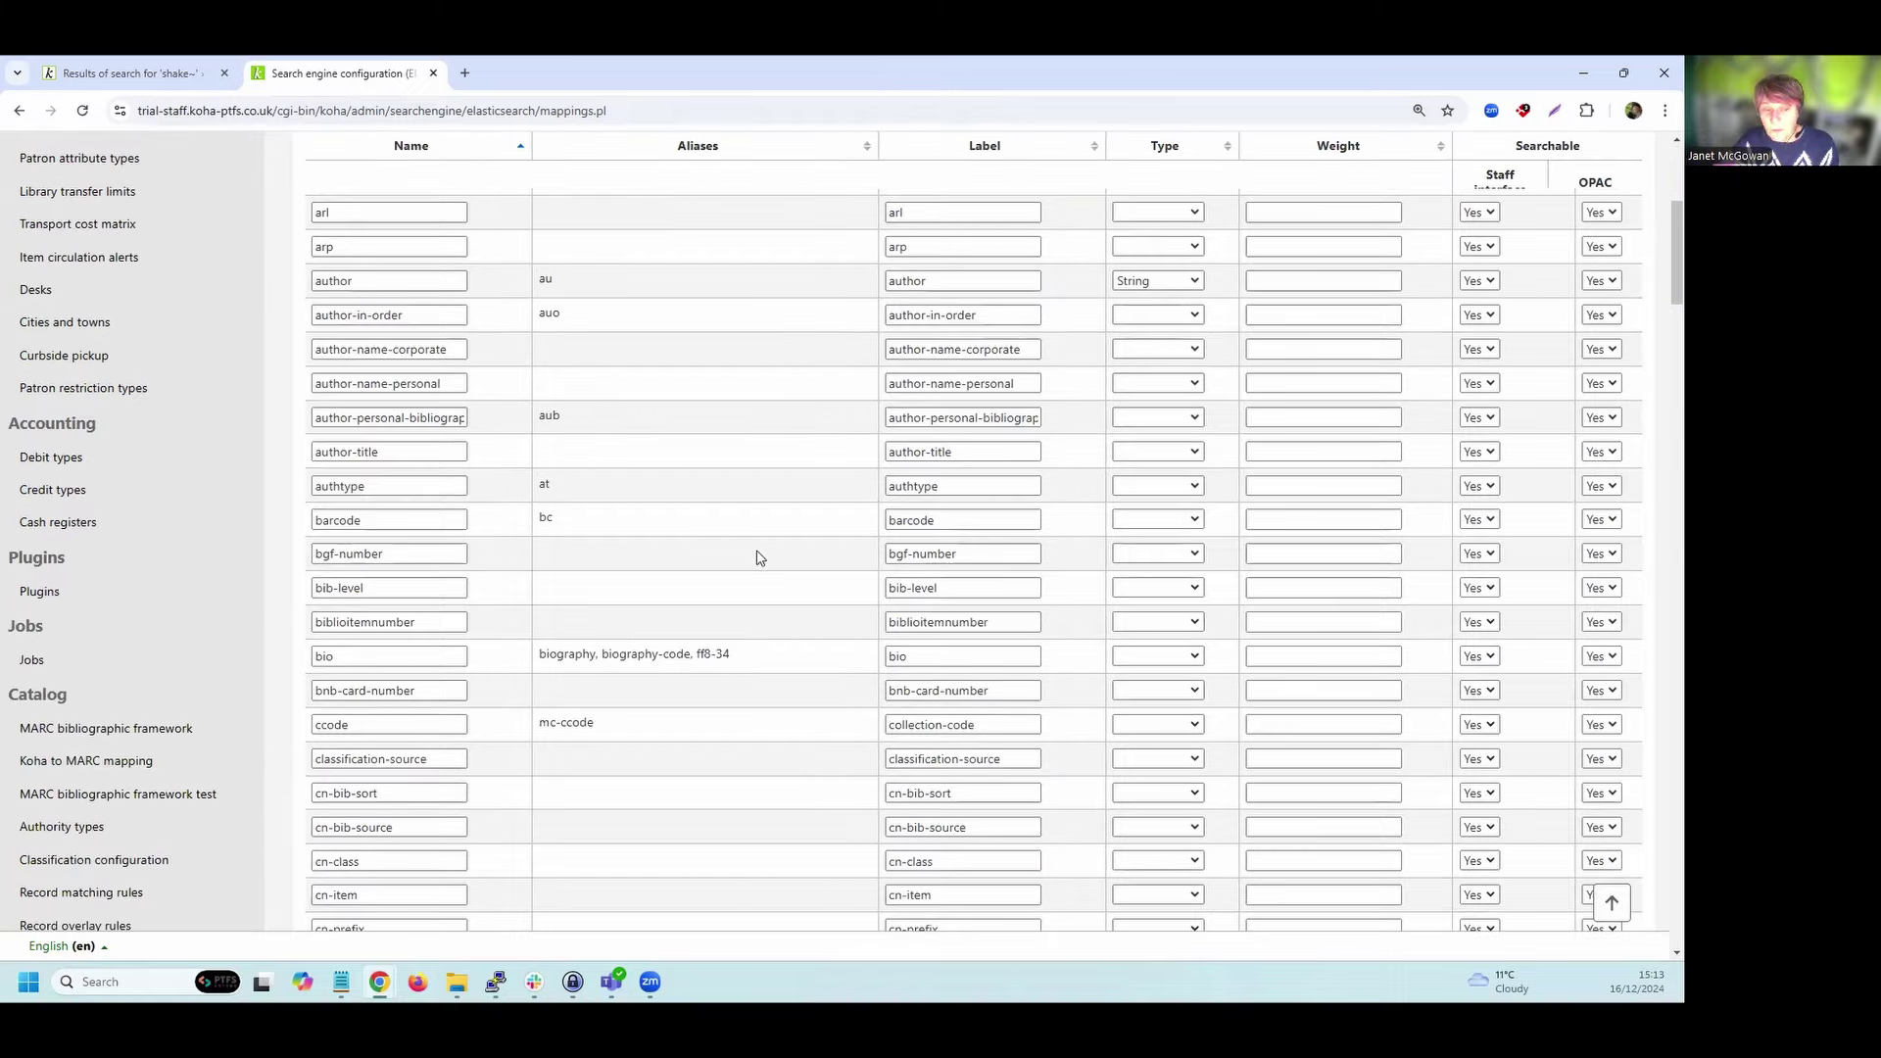
pyautogui.scroll(-1, 706, 604)
pyautogui.scroll(-6, 705, 604)
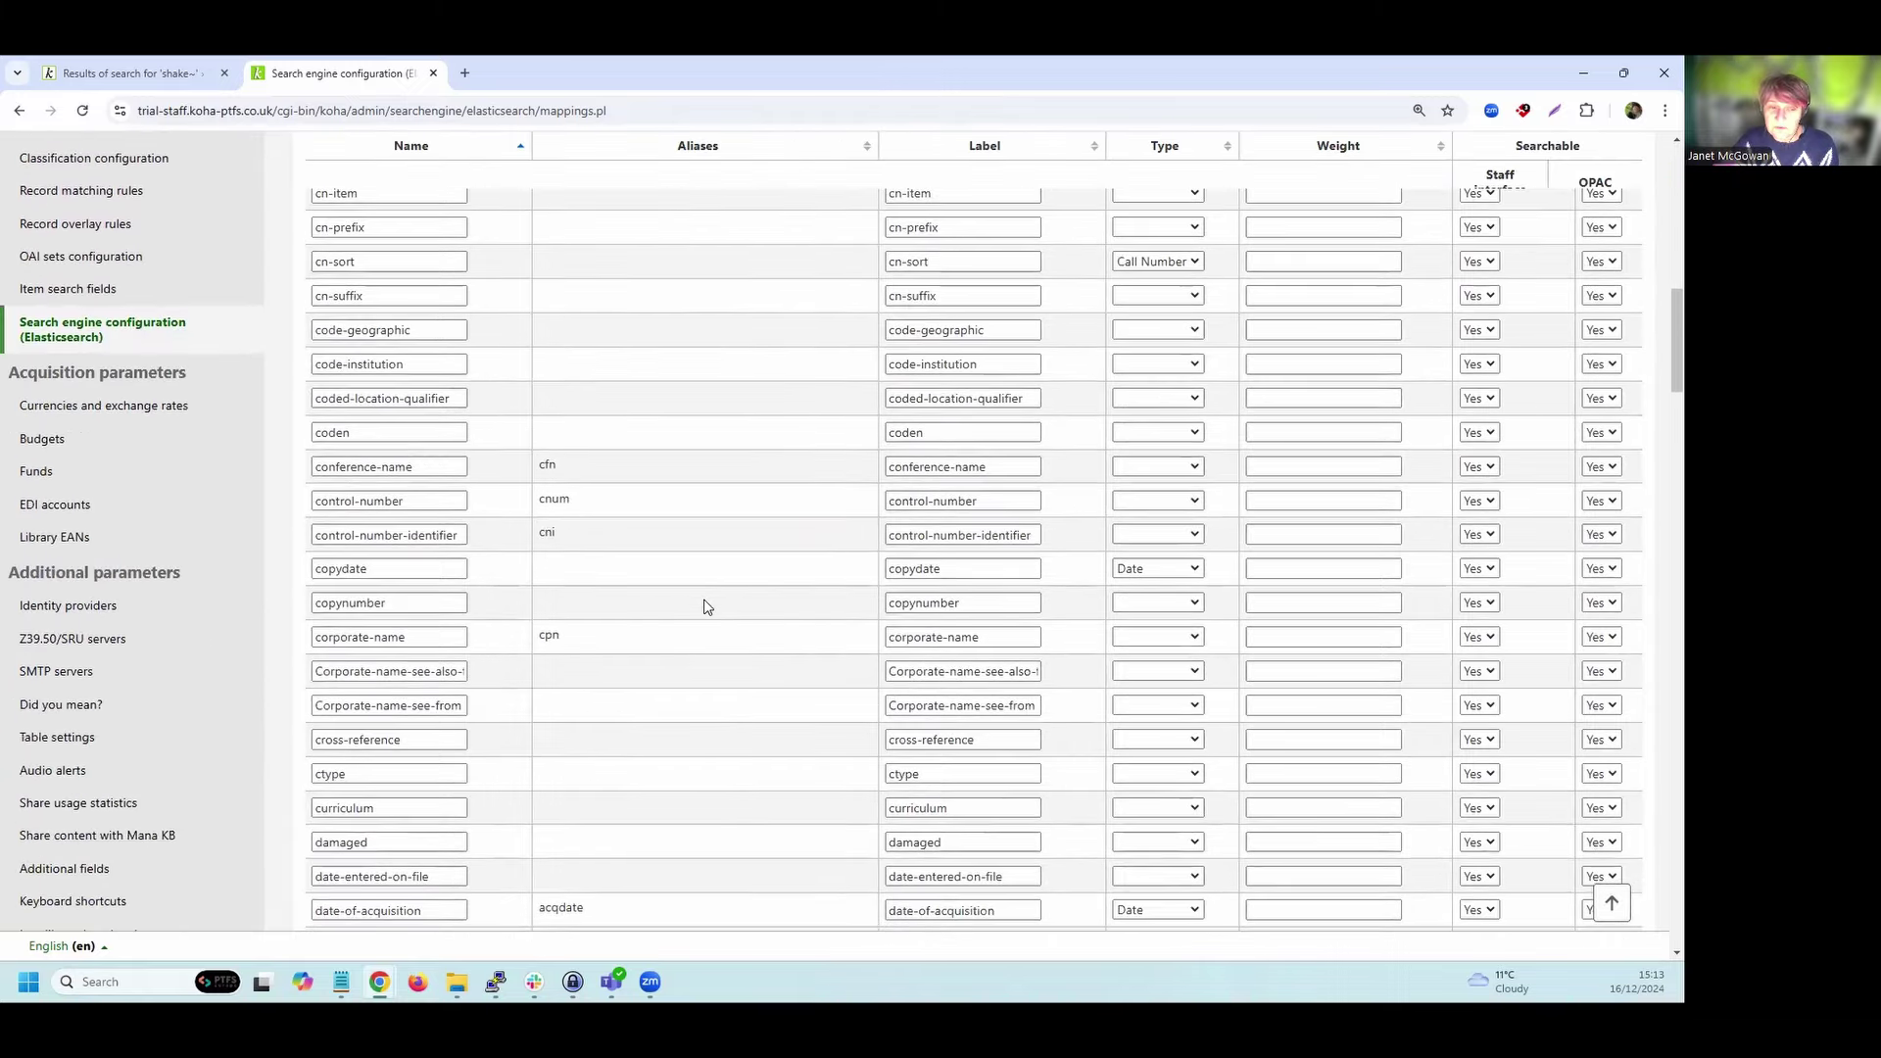
pyautogui.scroll(-20, 705, 606)
pyautogui.scroll(-4, 705, 615)
pyautogui.scroll(-8, 567, 676)
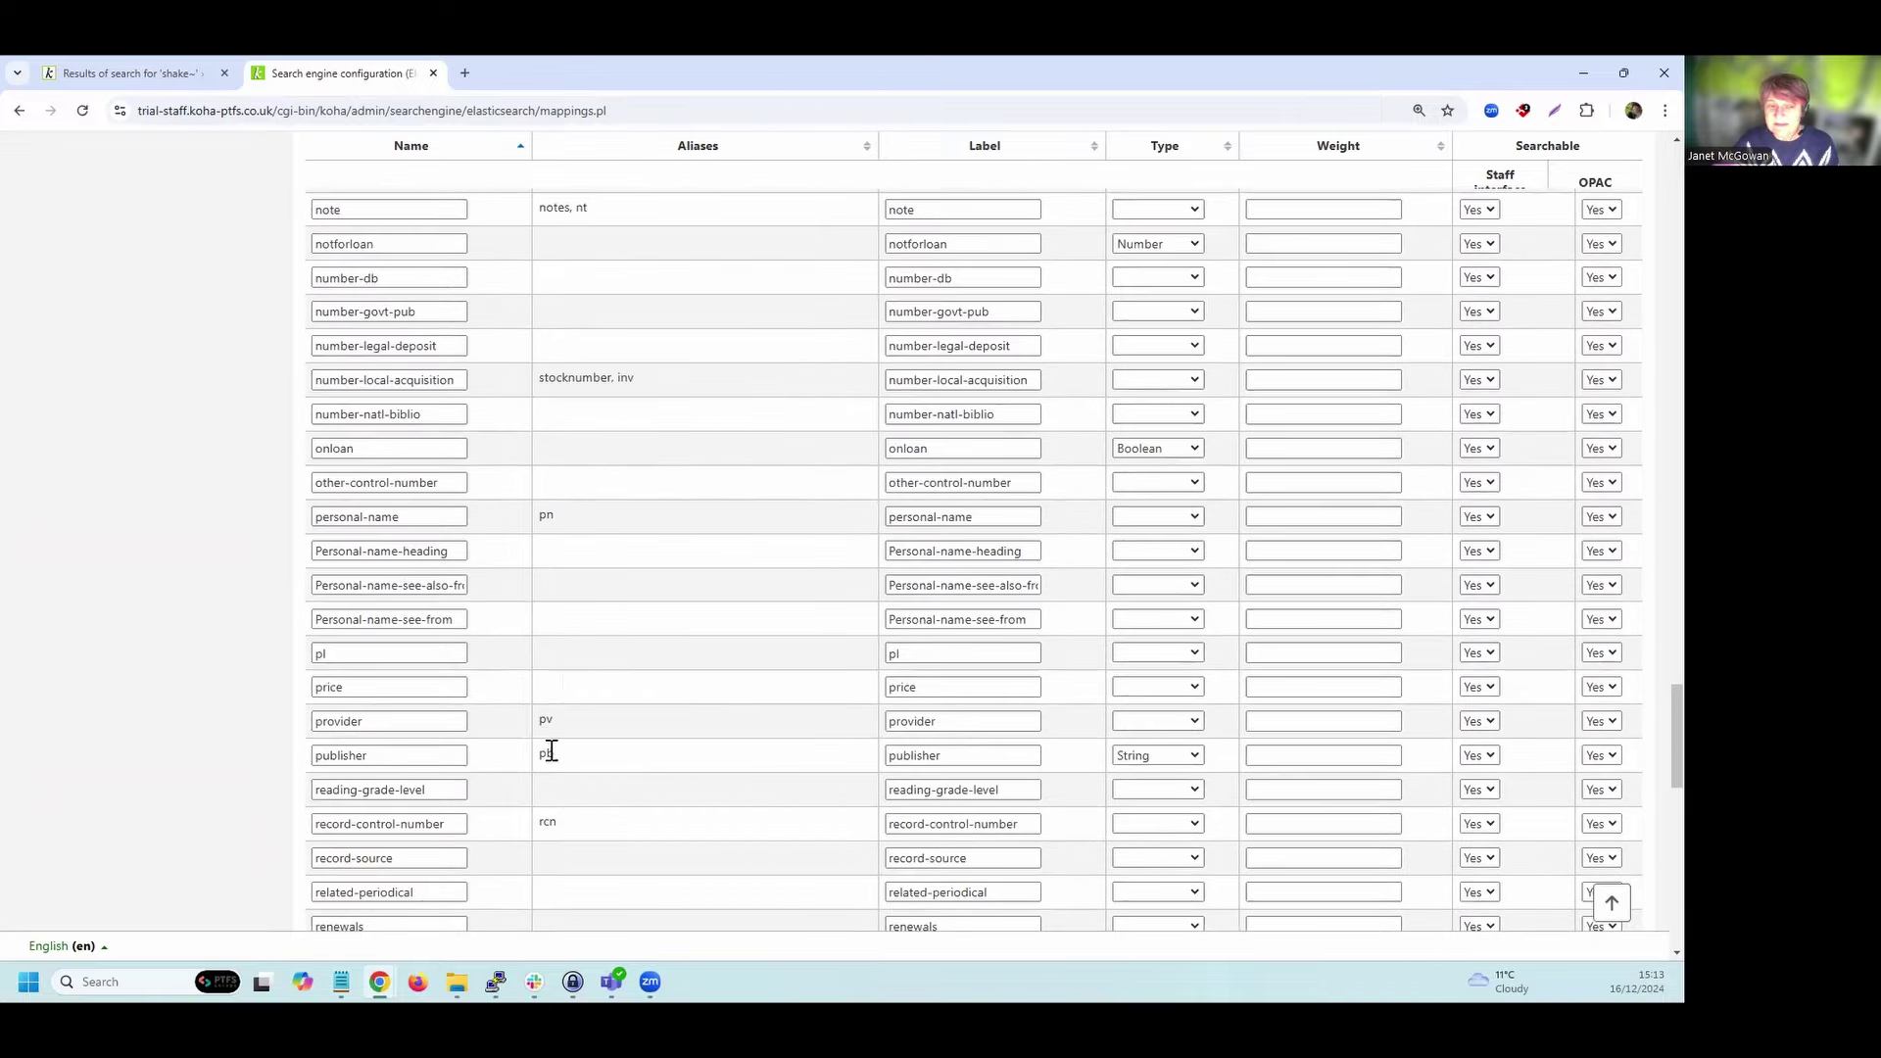
pyautogui.scroll(-2, 319, 690)
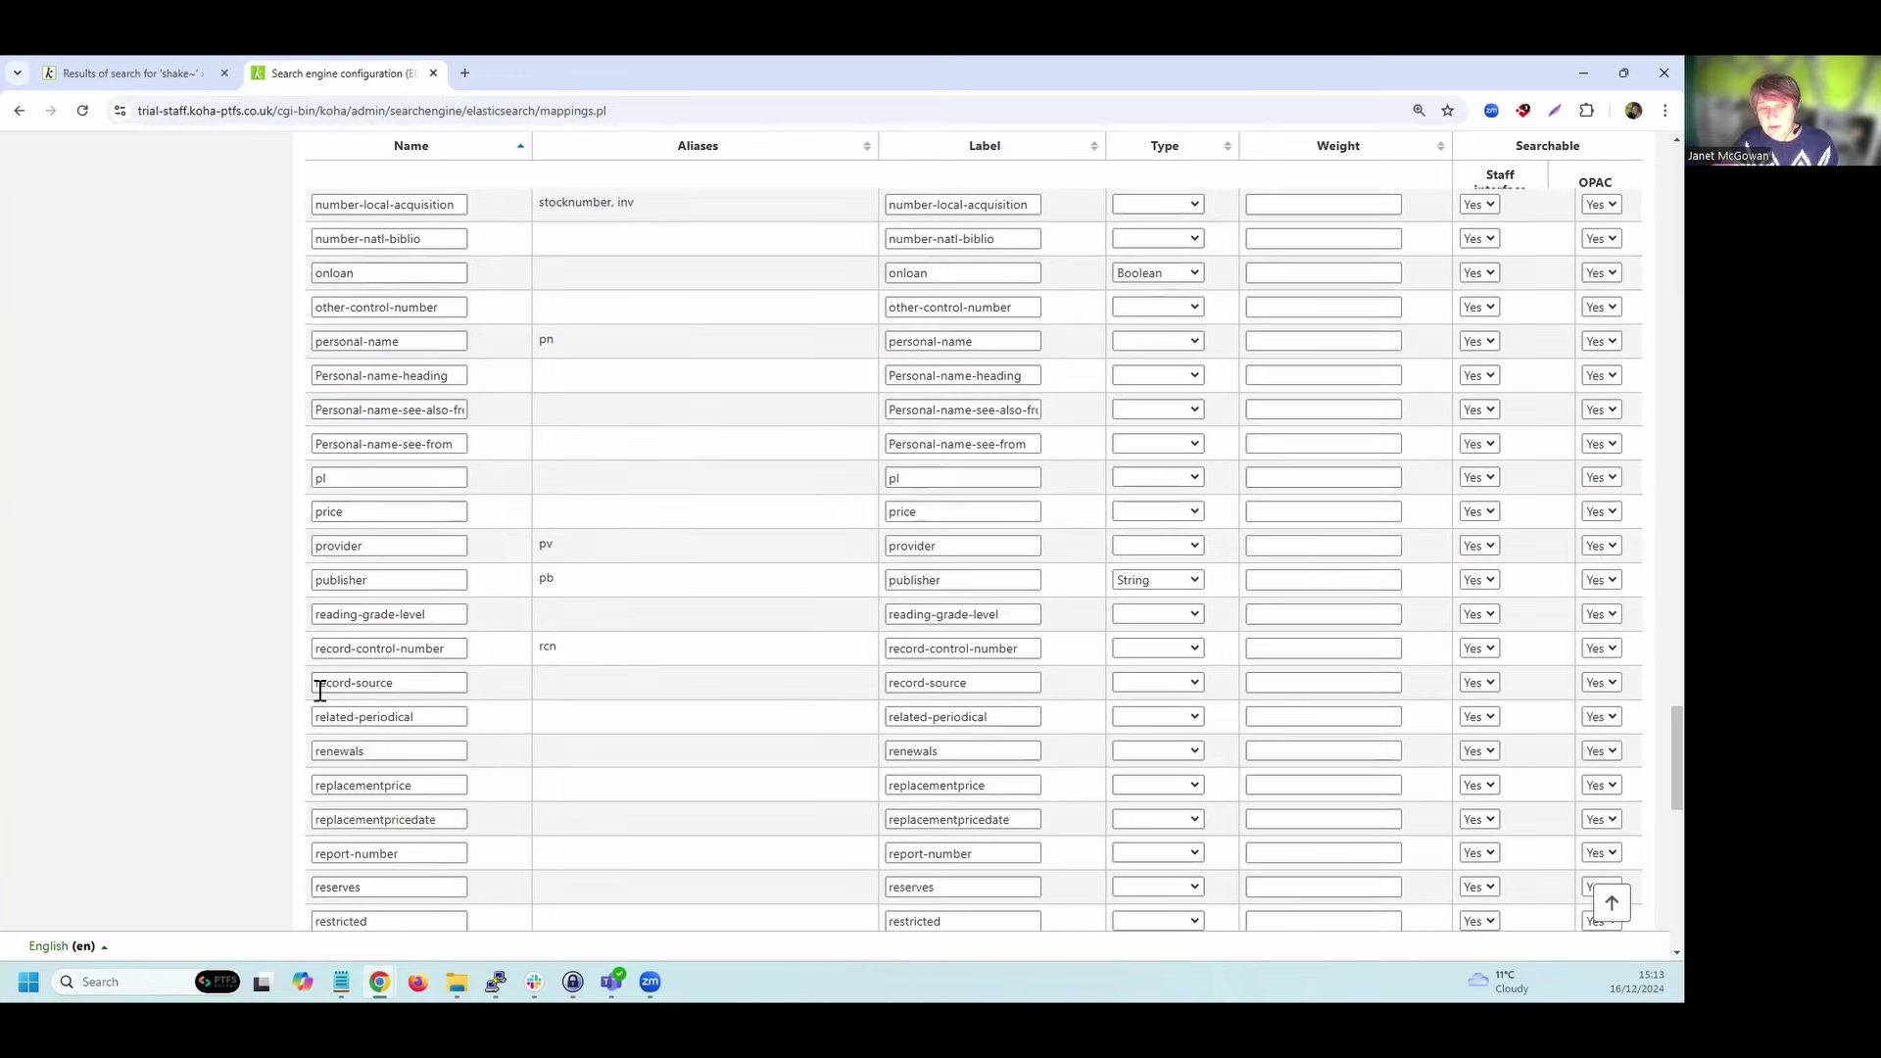
pyautogui.scroll(-3, 319, 690)
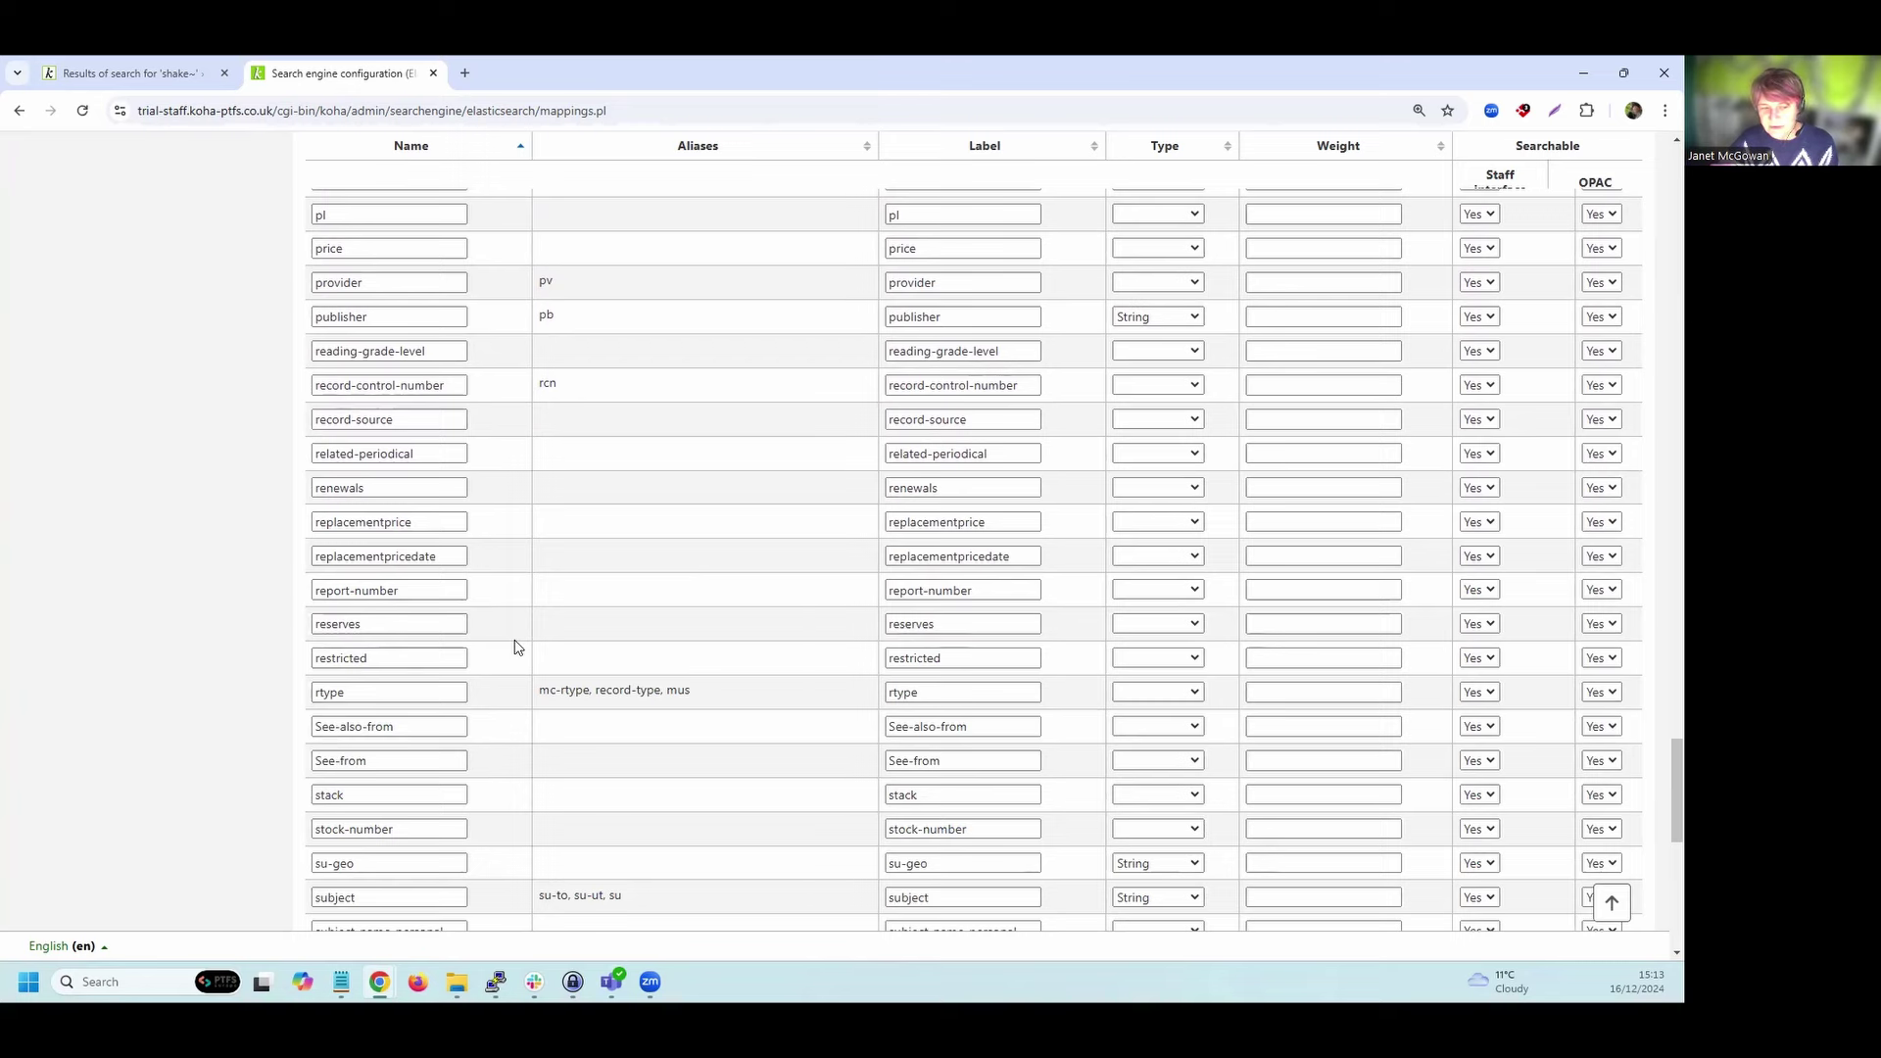
pyautogui.scroll(-3, 515, 646)
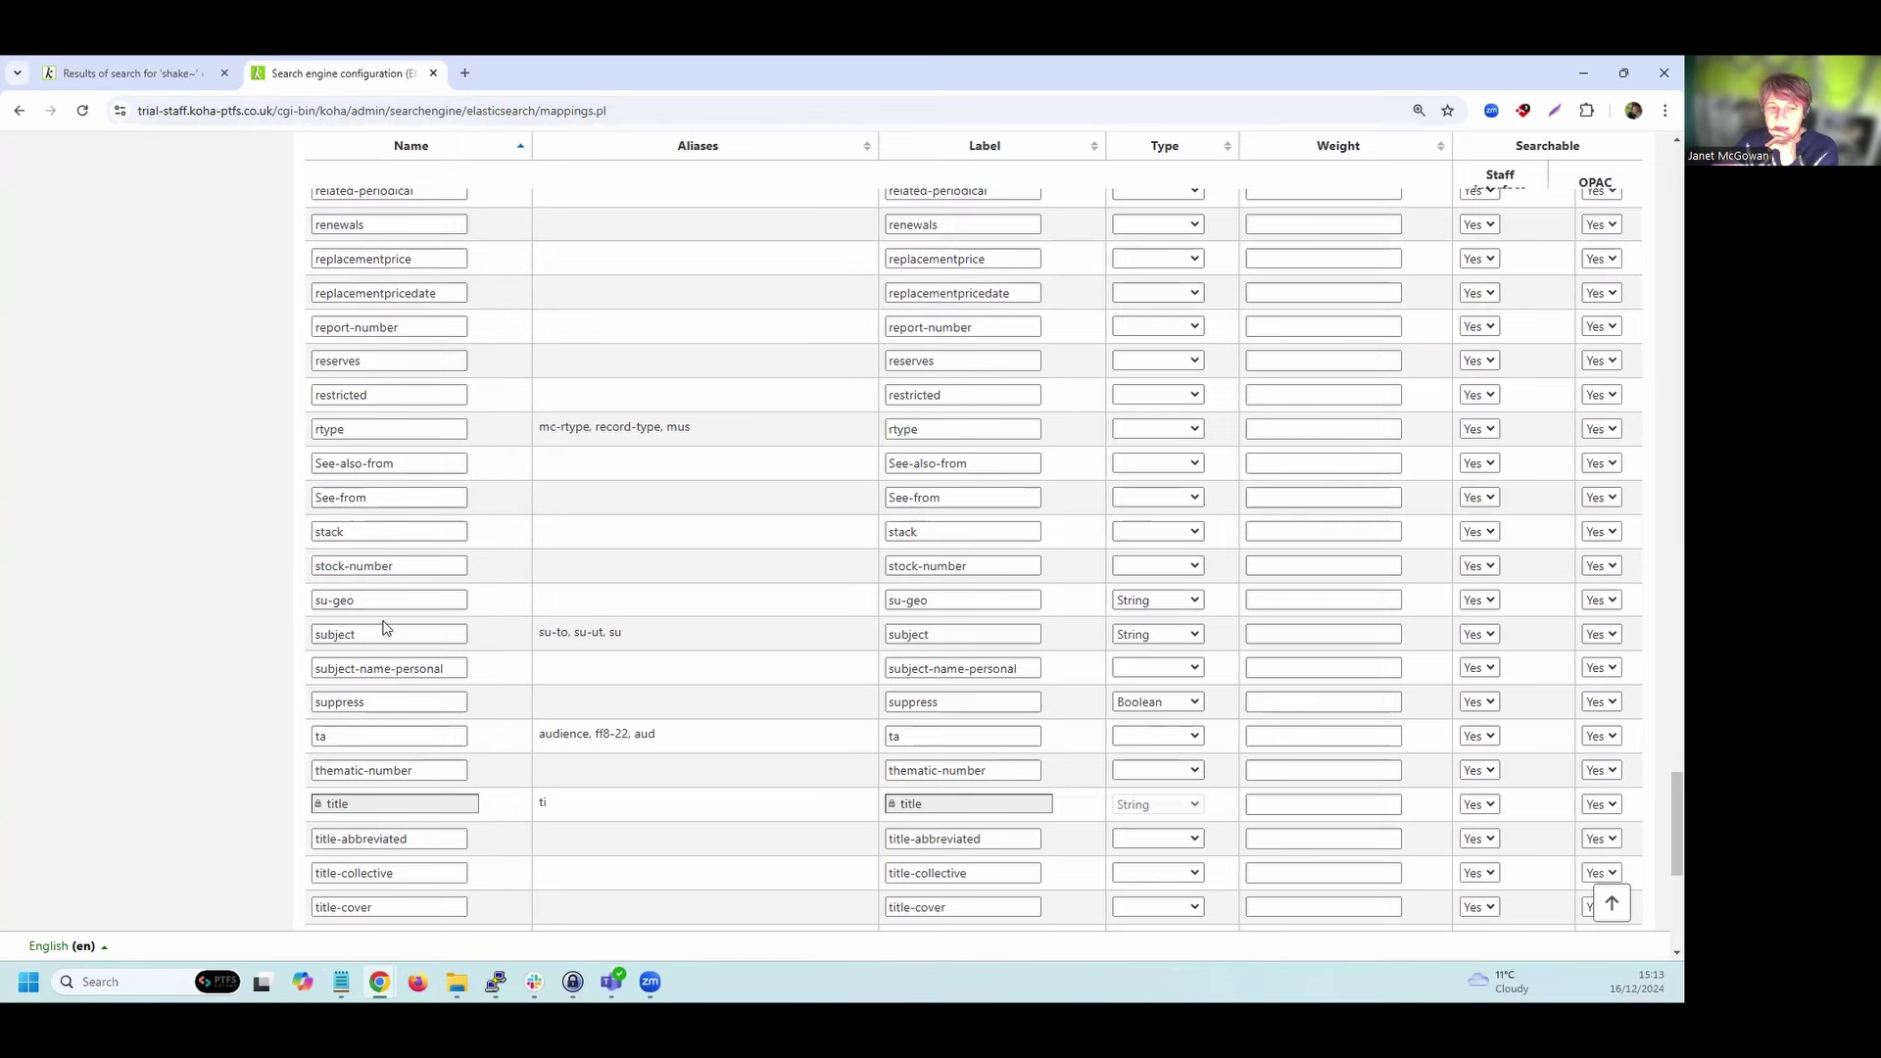
pyautogui.scroll(-2, 374, 623)
pyautogui.click(1352, 627)
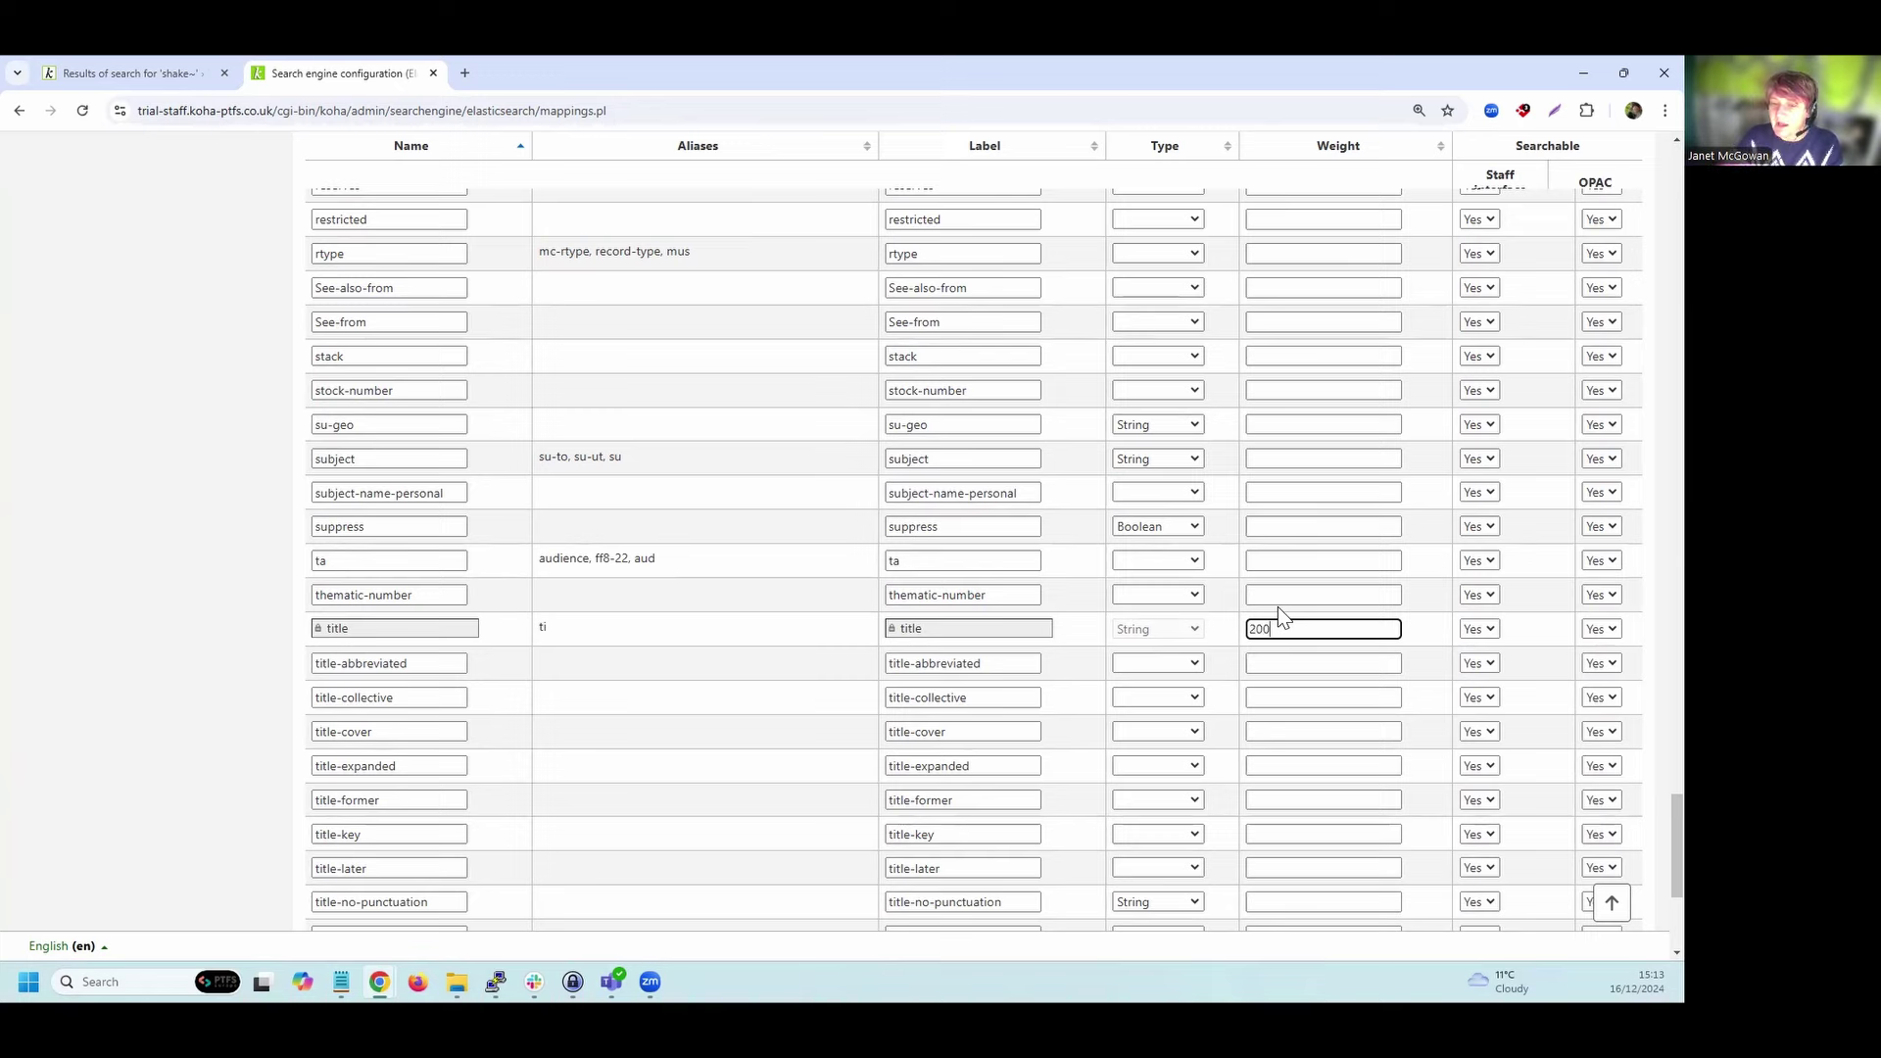
# Set the weight of the note search field to 100.
pyautogui.scroll(1, 544, 419)
pyautogui.scroll(20, 524, 431)
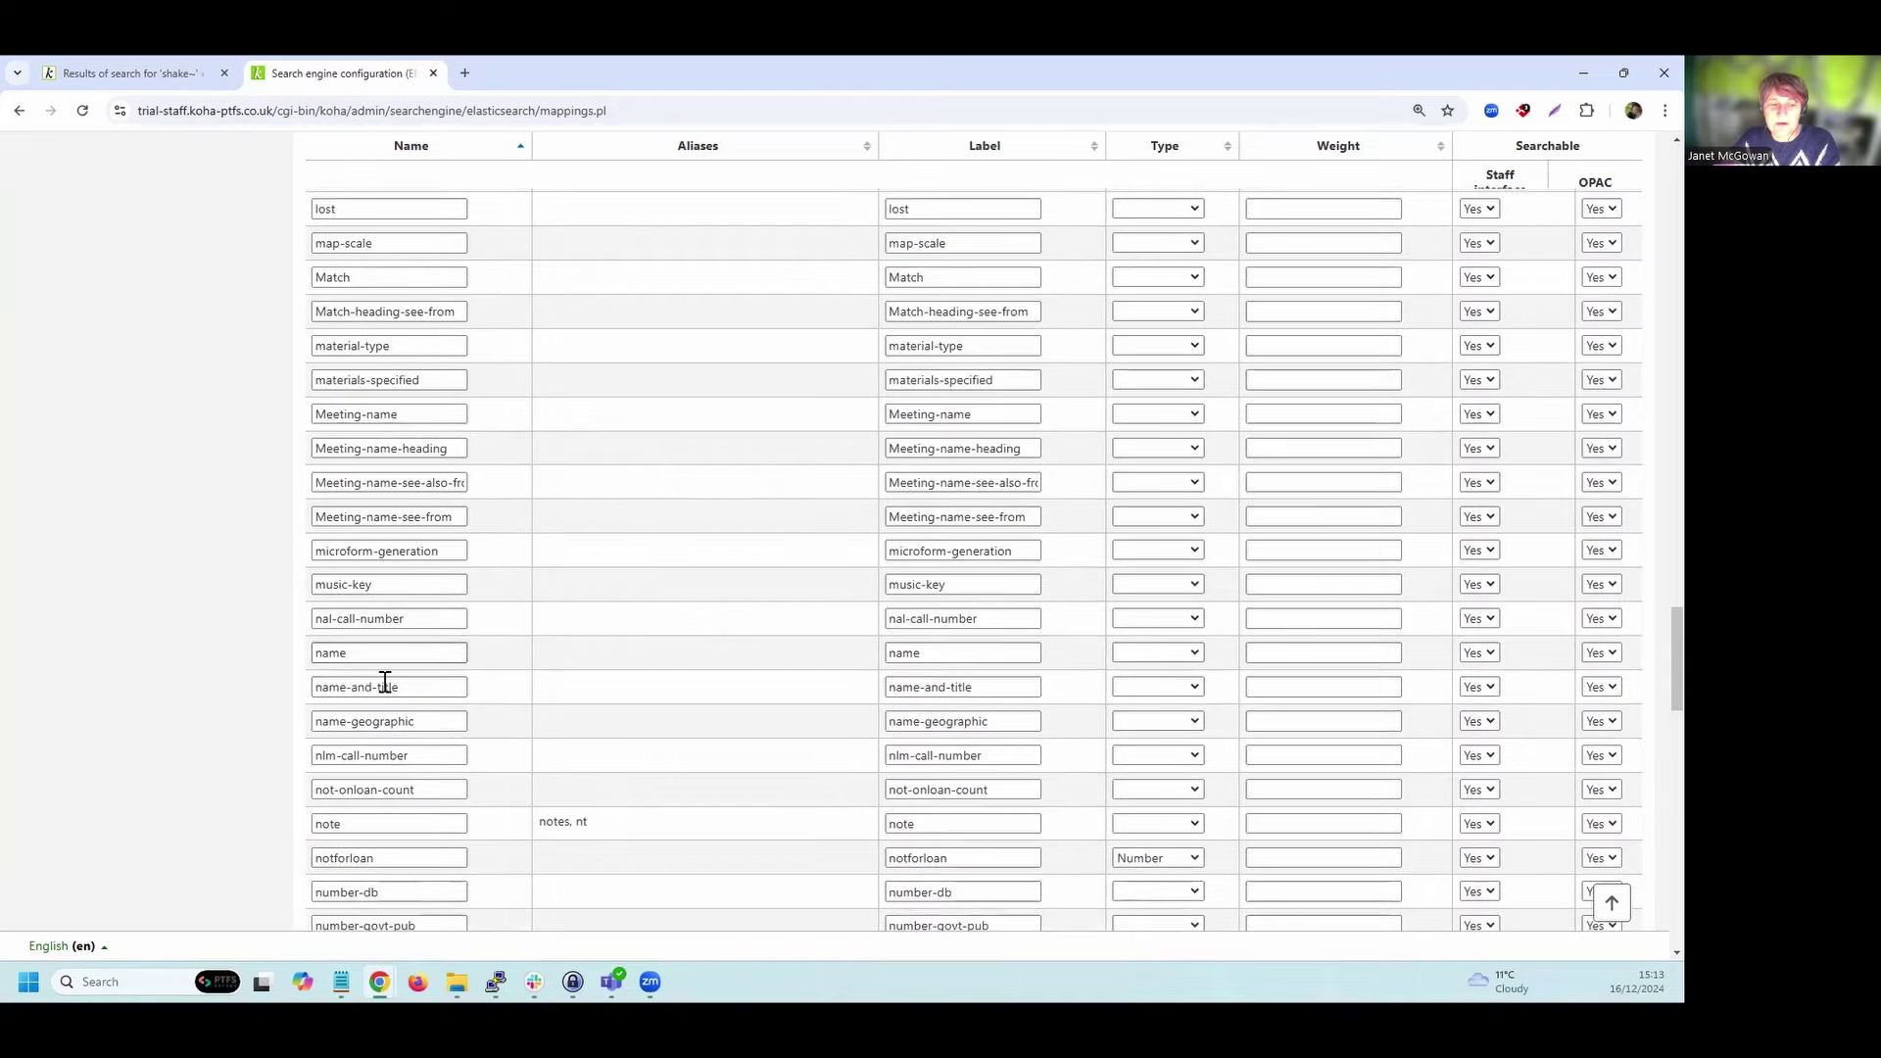
pyautogui.click(1307, 827)
pyautogui.write('100')
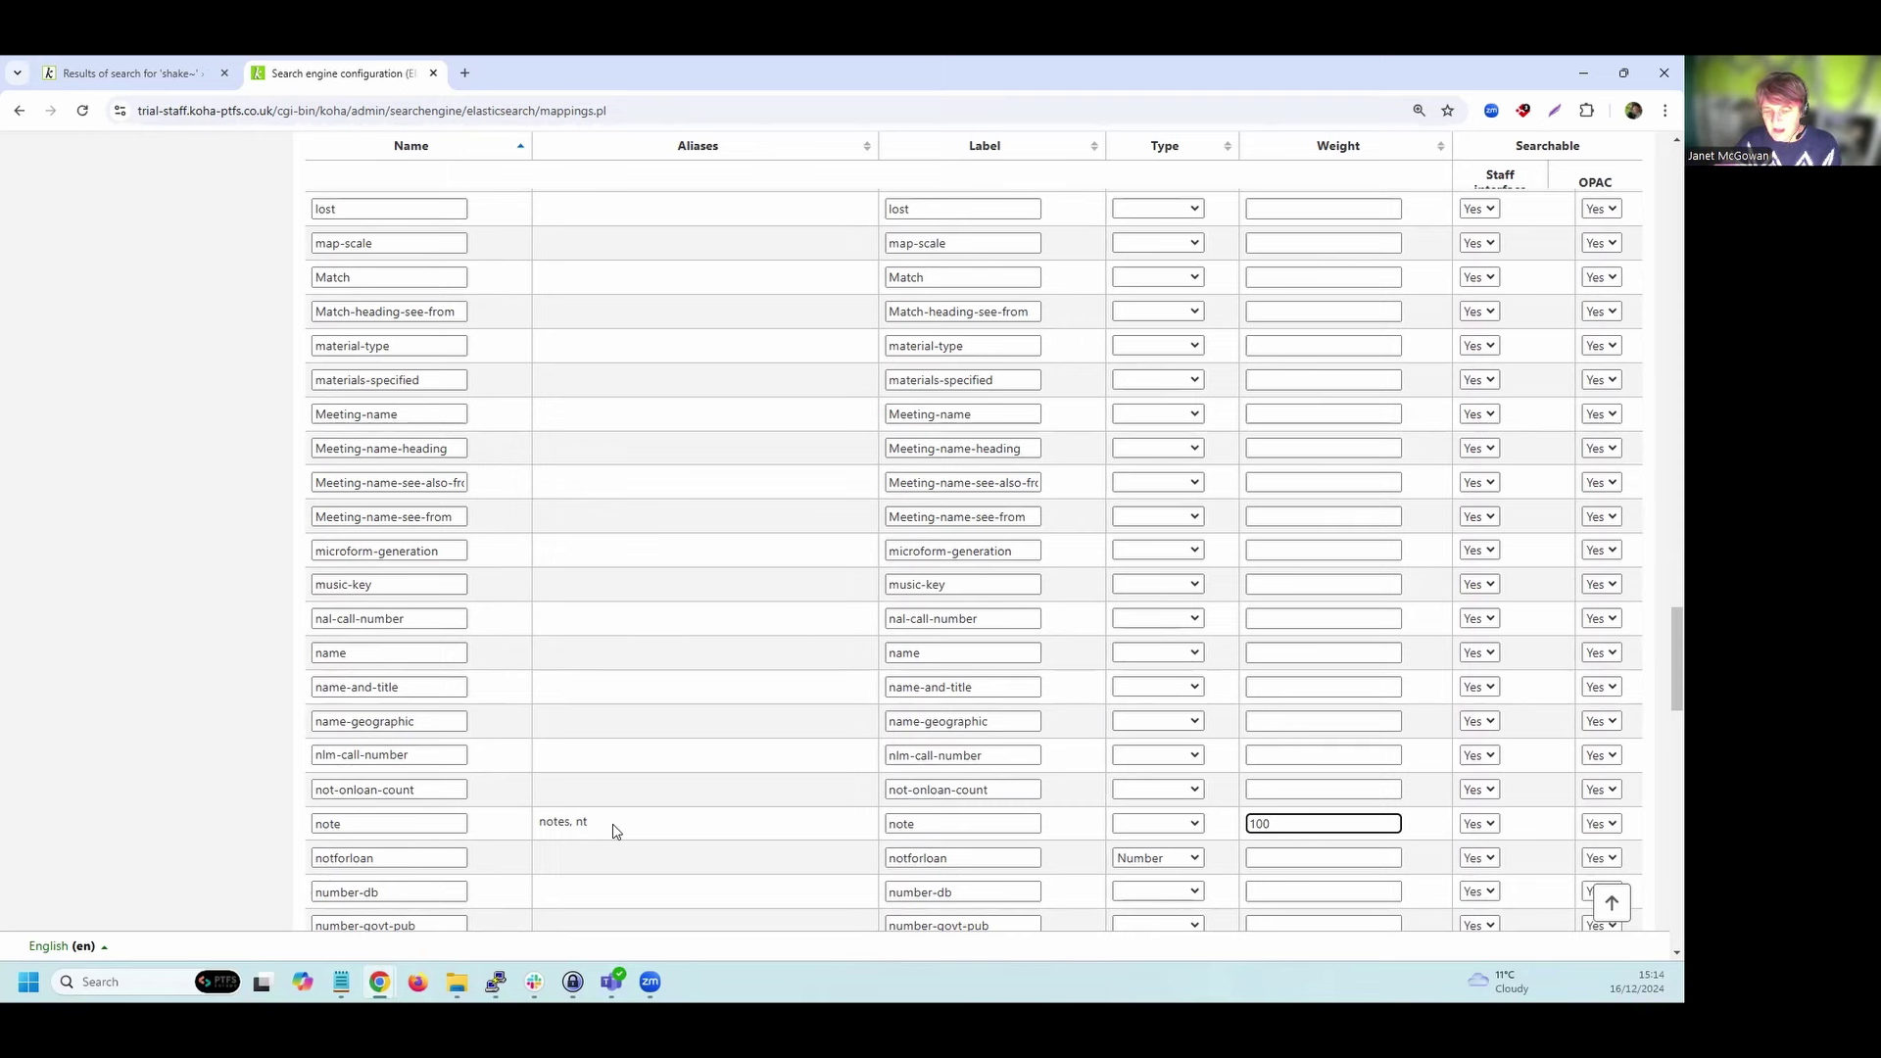
# Go back to the bibliographic record mappings and look over the list from its beginning.
pyautogui.scroll(-1, 562, 786)
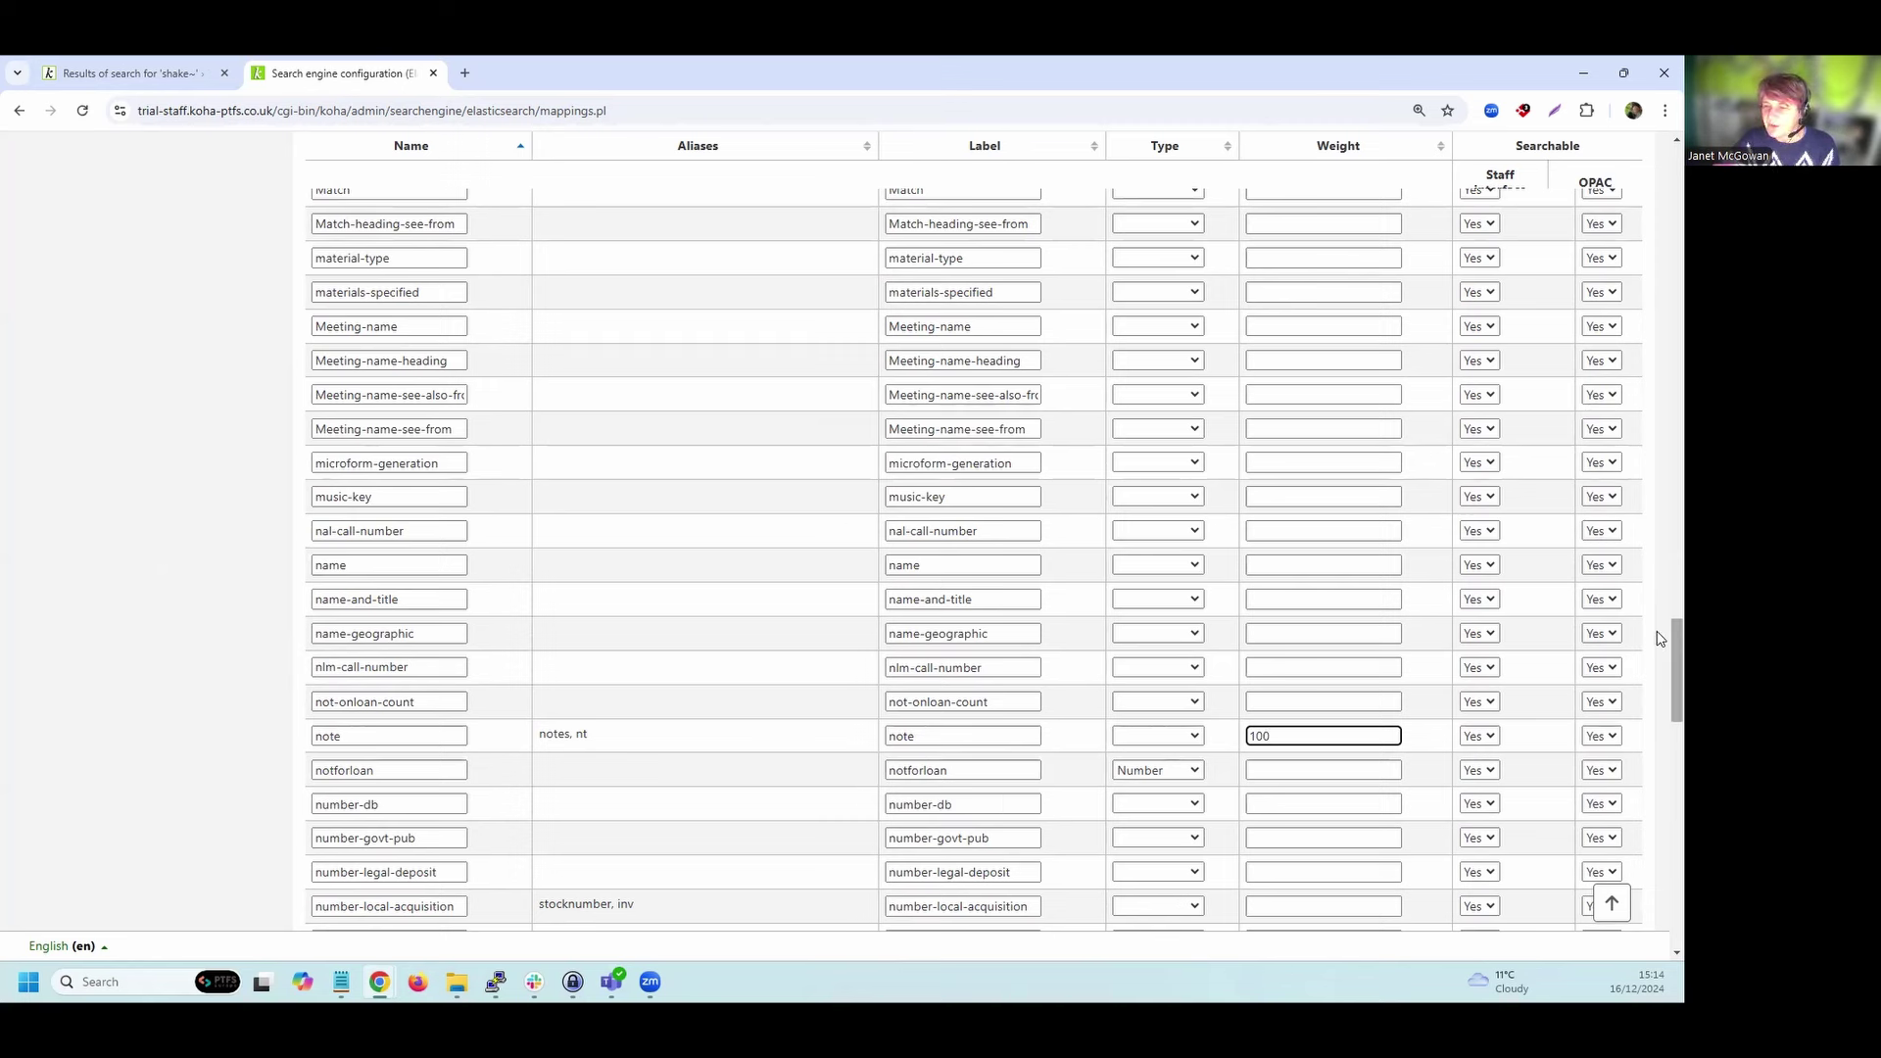
pyautogui.moveTo(1659, 655); pyautogui.dragTo(1660, 127)
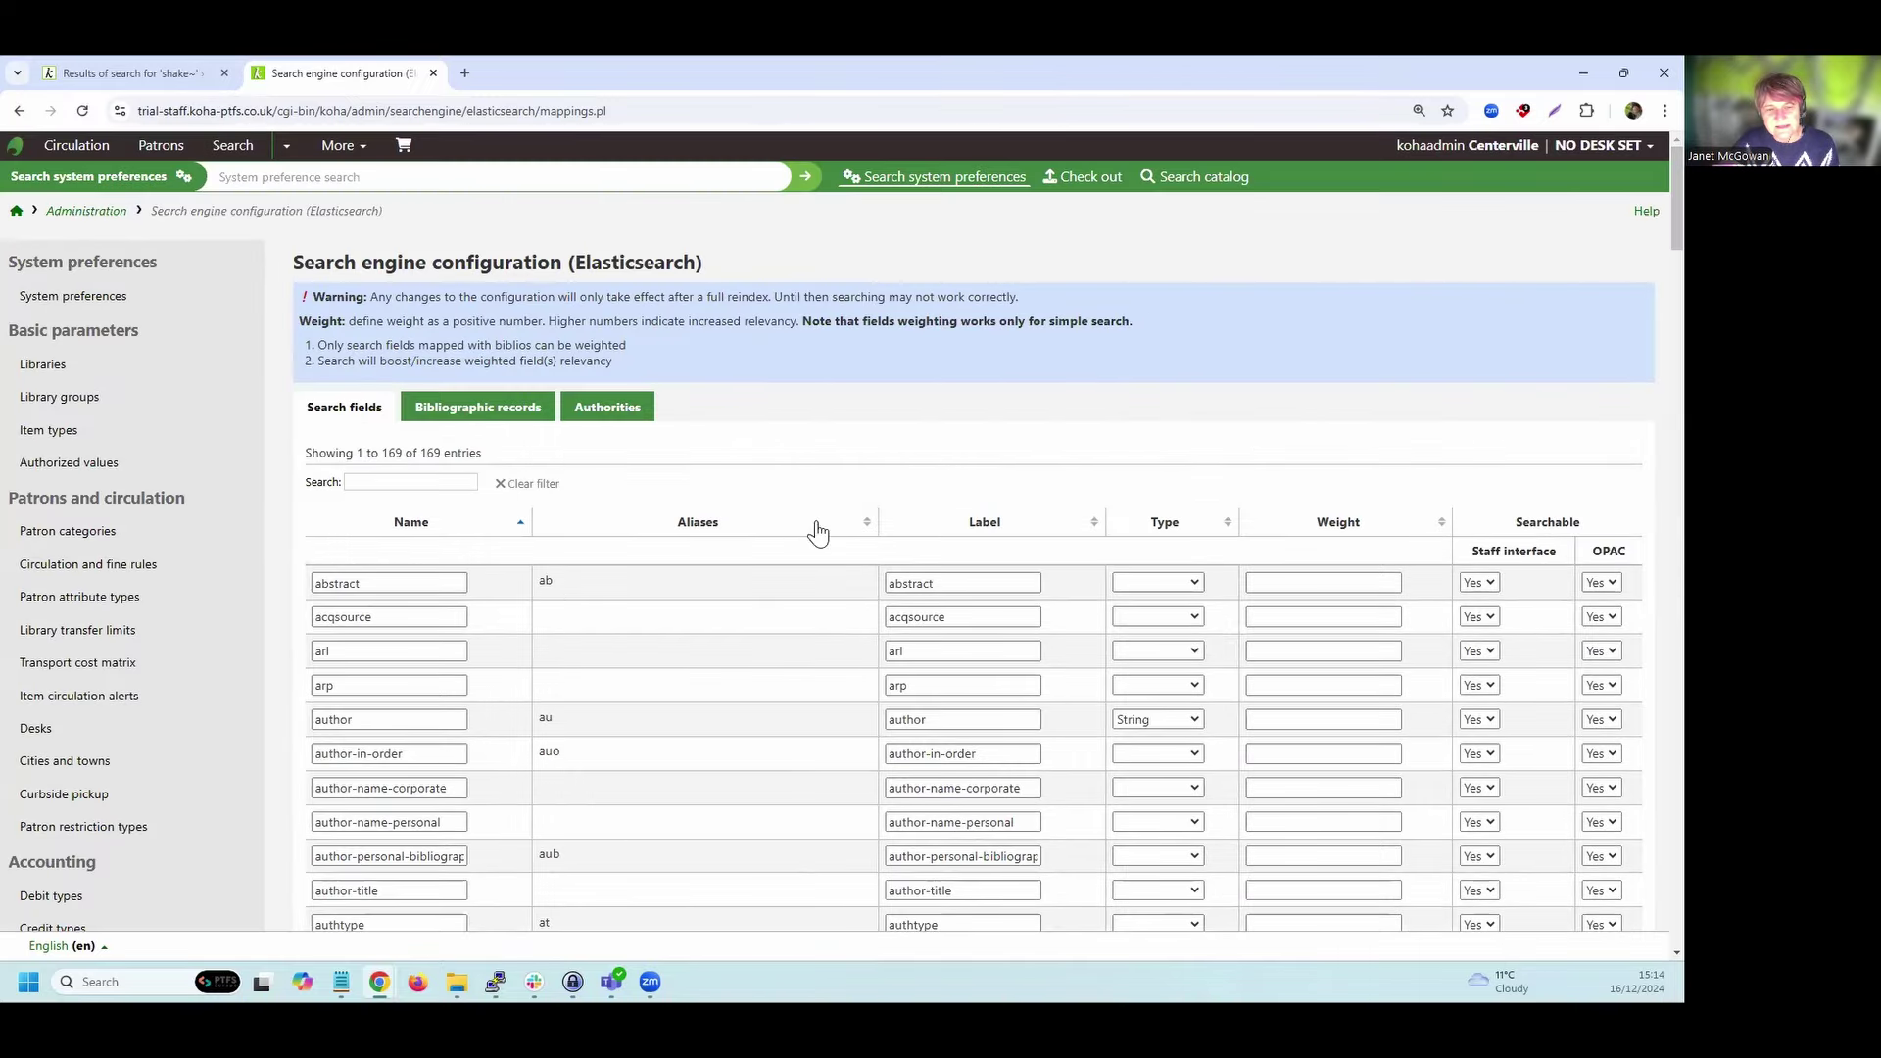
pyautogui.click(449, 408)
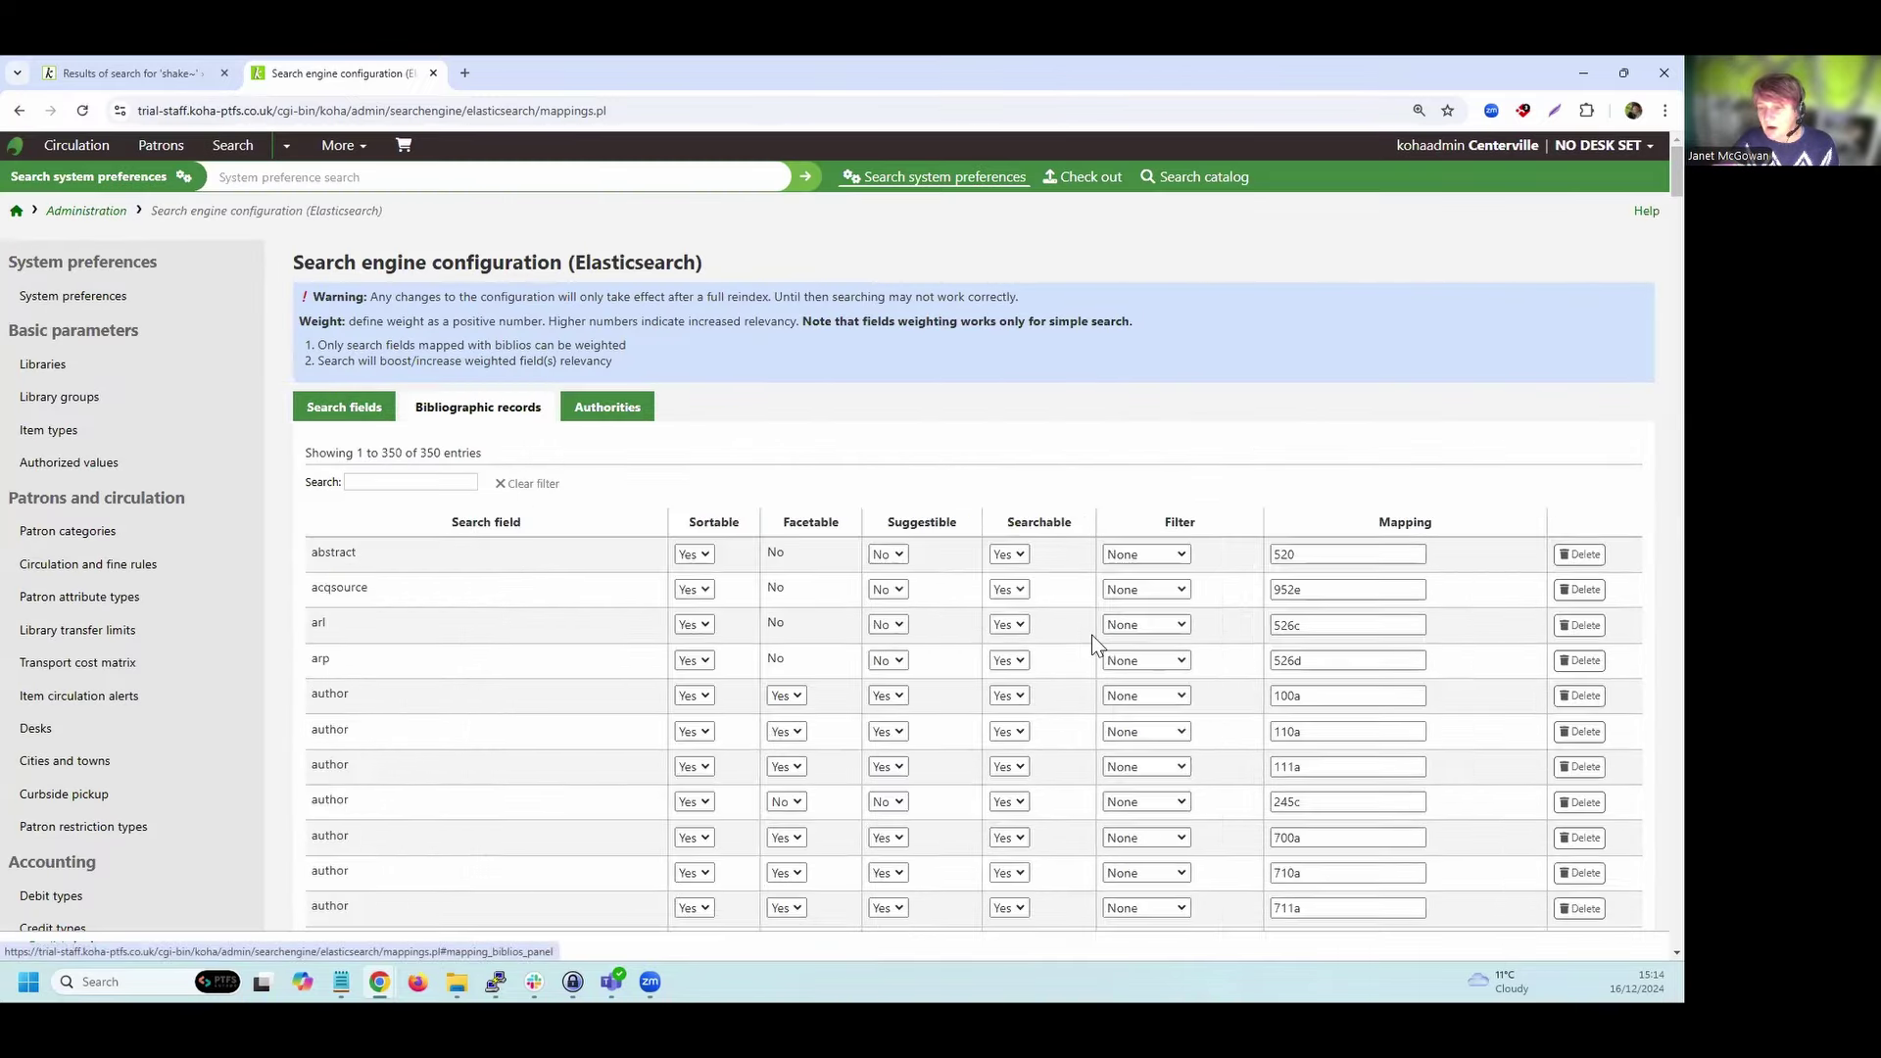
pyautogui.scroll(-2, 941, 716)
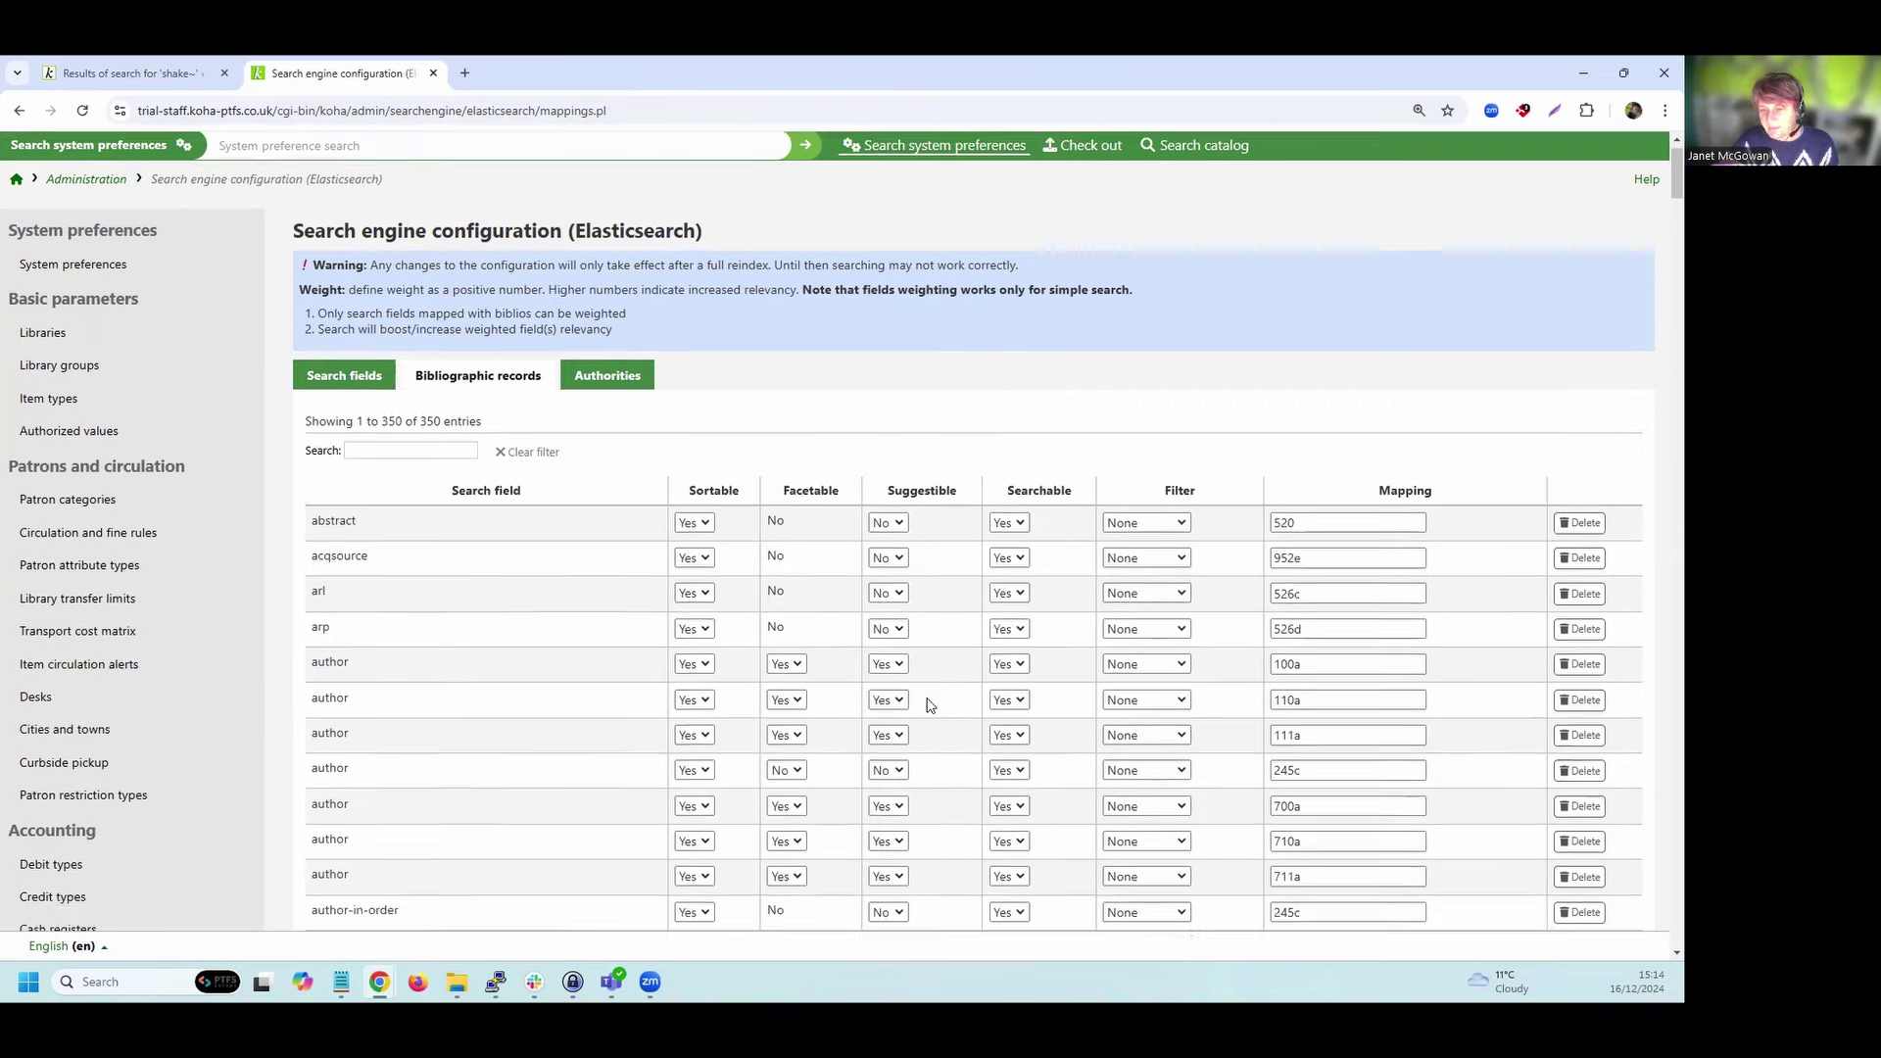